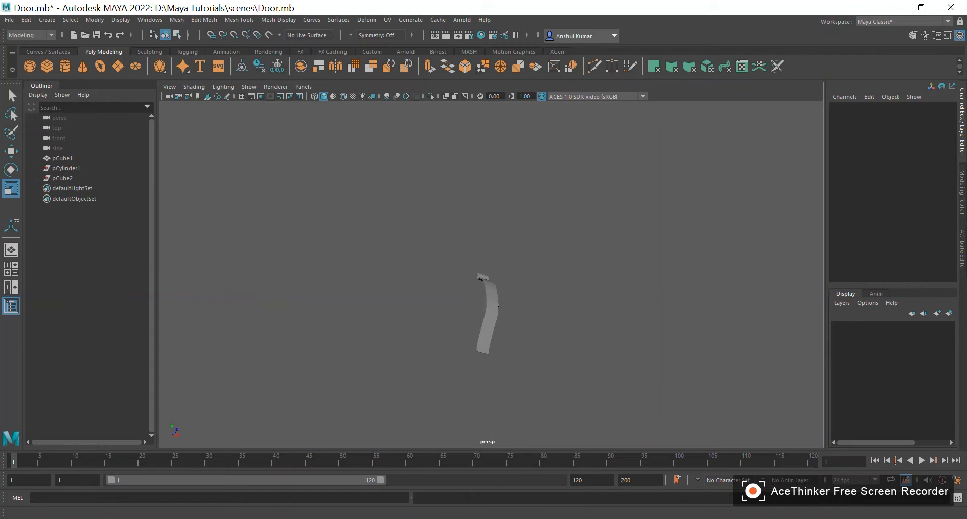
- Examine the door handle reference photo, including its screw plates, and return to the Maya scene
{"action": "left_click", "coordinate": [469, 518]}
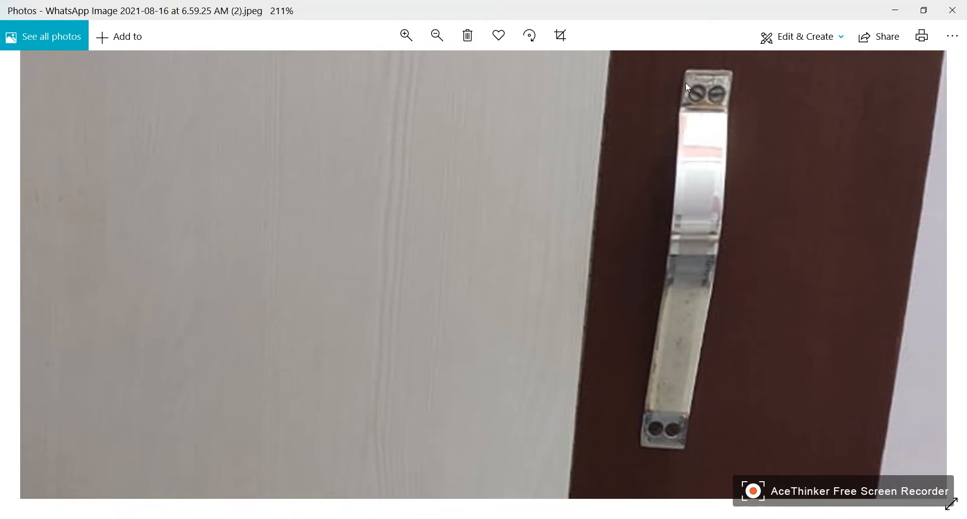
{"action": "left_click", "coordinate": [431, 514]}
{"action": "scroll", "coordinate": [495, 271], "scroll_direction": "down", "scroll_amount": 2}
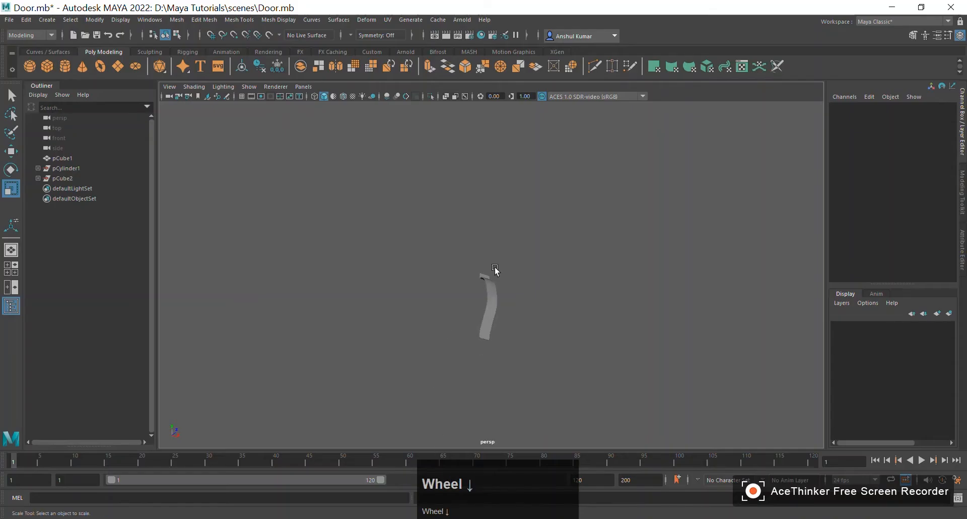
- Create a polygon cylinder and move it away from the handle to about -20.9 on X
{"action": "left_click", "coordinate": [65, 66]}
{"action": "left_click_drag", "start_coordinate": [471, 383], "coordinate": [481, 387], "text": "alt"}
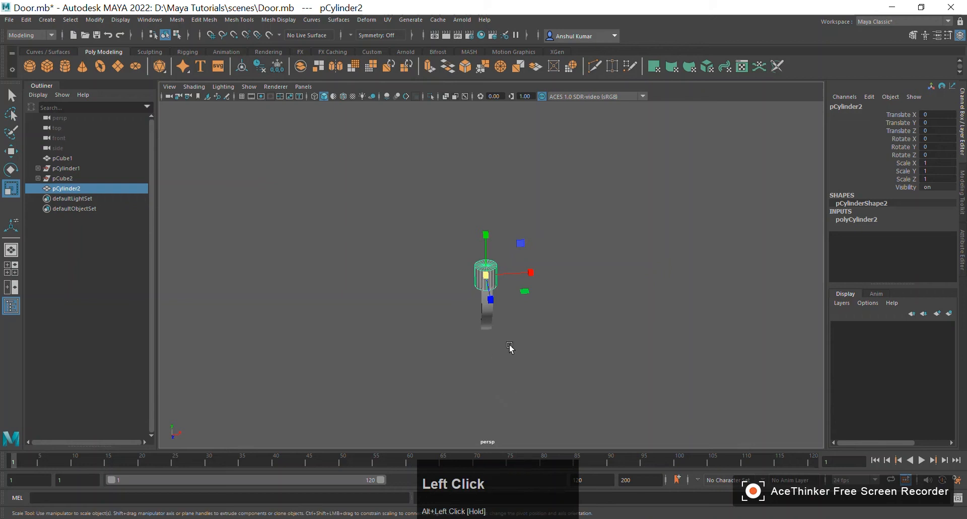
{"action": "key", "text": "w"}
{"action": "left_click_drag", "start_coordinate": [531, 273], "coordinate": [298, 297]}
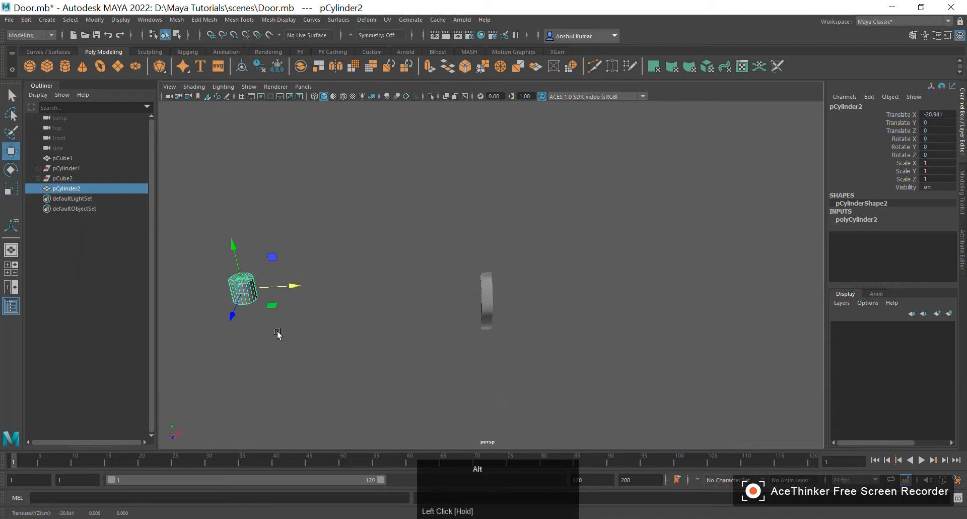
{"action": "middle_click_drag", "start_coordinate": [278, 334], "coordinate": [305, 320], "text": "alt"}
{"action": "scroll", "coordinate": [304, 319], "scroll_direction": "down", "scroll_amount": 2, "text": "alt"}
- Create a polygon cube and move it along X to about -20.7, inside the new cylinder
{"action": "left_click", "coordinate": [48, 69]}
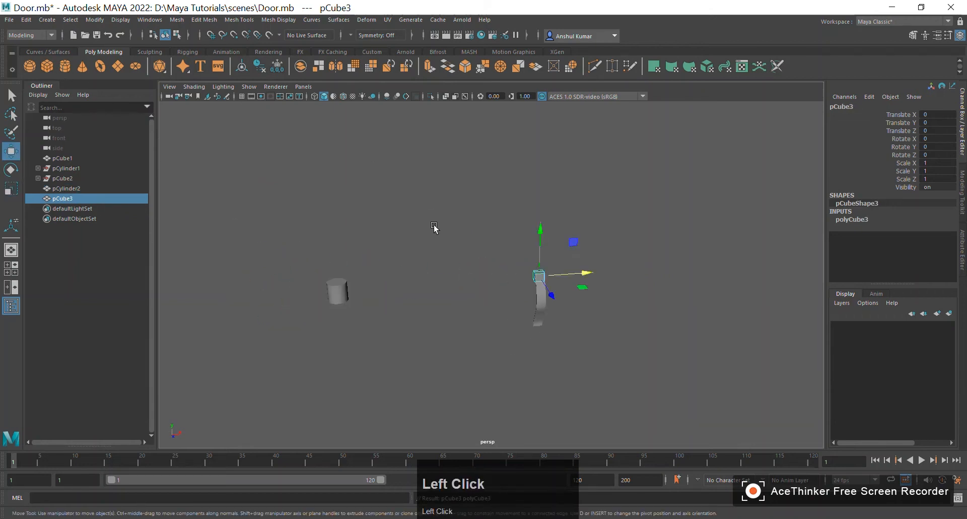
{"action": "left_click_drag", "start_coordinate": [560, 282], "coordinate": [381, 291]}
{"action": "left_click_drag", "start_coordinate": [381, 291], "coordinate": [393, 339], "text": "alt"}
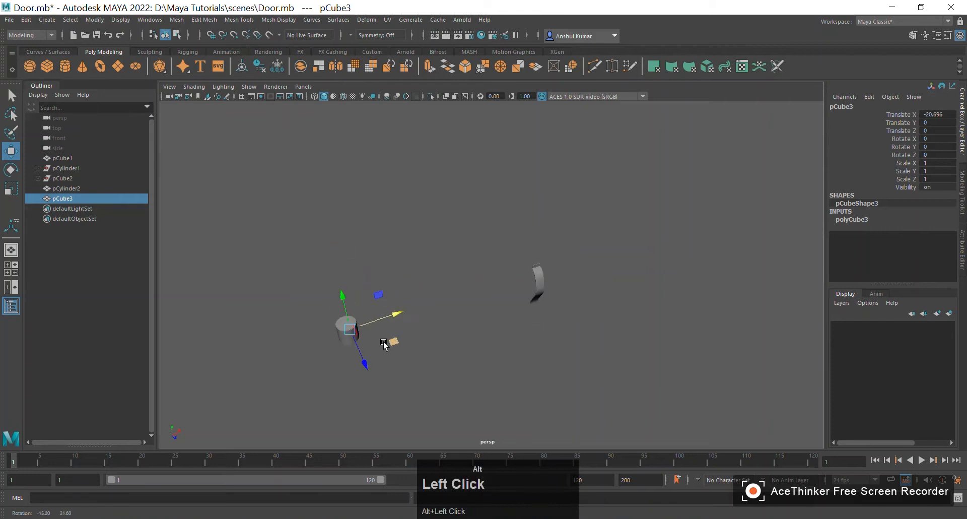
{"action": "right_click_drag", "start_coordinate": [393, 338], "coordinate": [379, 329], "text": "alt"}
{"action": "left_click_drag", "start_coordinate": [379, 328], "coordinate": [331, 298], "text": "alt"}
{"action": "middle_click_drag", "start_coordinate": [331, 299], "coordinate": [462, 342], "text": "alt"}
{"action": "left_click_drag", "start_coordinate": [462, 341], "coordinate": [471, 352], "text": "alt"}
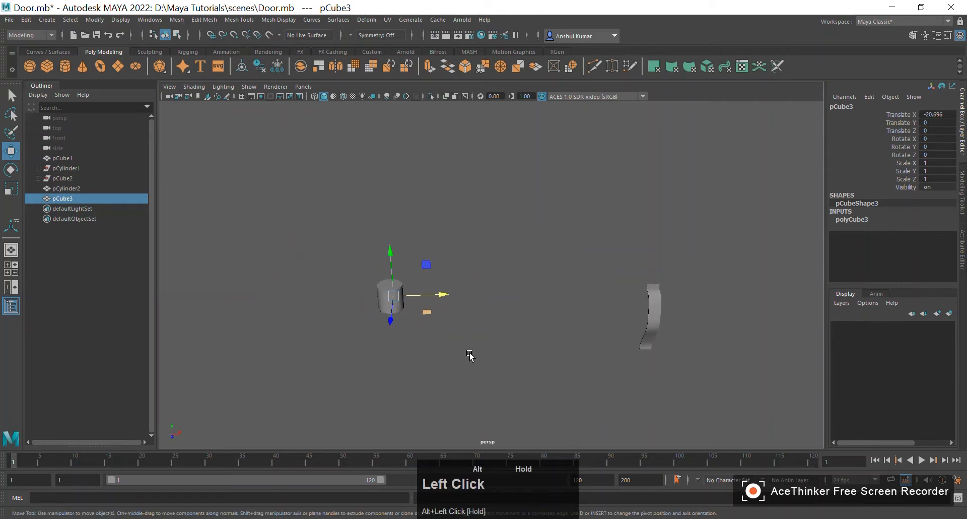
{"action": "middle_click_drag", "start_coordinate": [471, 353], "coordinate": [444, 332], "text": "alt"}
- Raise the cube to about 1.02 on Y and shift it to about -20.87 on X so it protrudes from the cylinder's top
{"action": "left_click_drag", "start_coordinate": [460, 290], "coordinate": [458, 272]}
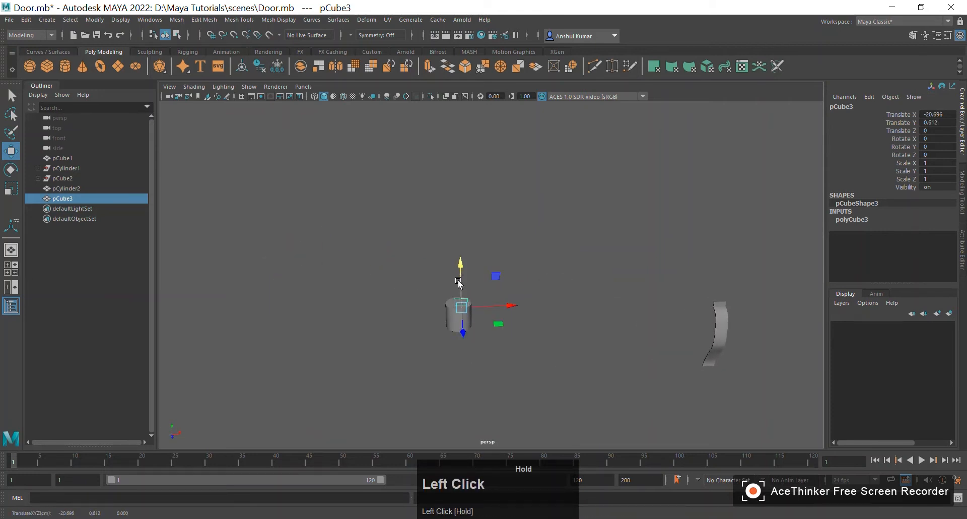
{"action": "right_click_drag", "start_coordinate": [458, 282], "coordinate": [515, 382], "text": "alt"}
{"action": "left_click_drag", "start_coordinate": [464, 354], "coordinate": [457, 354]}
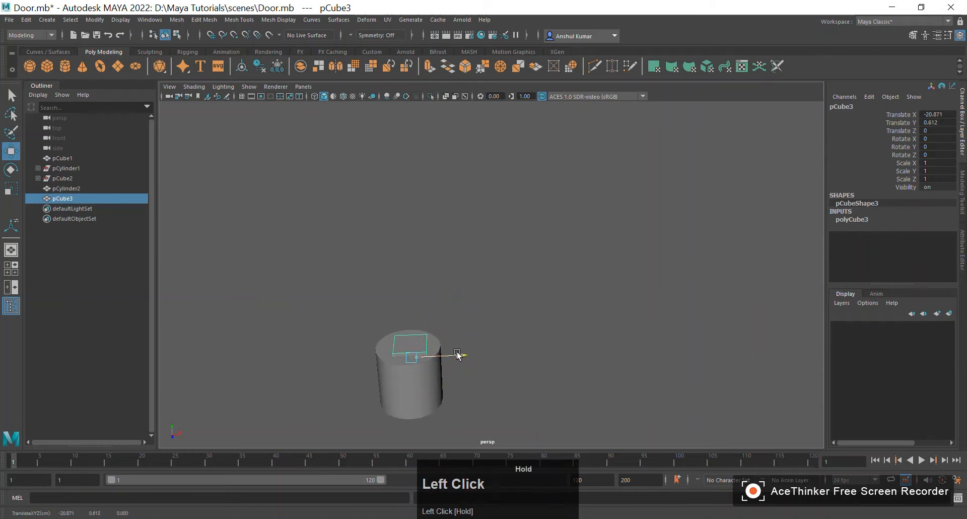
{"action": "mouse_move", "coordinate": [408, 328]}
{"action": "left_mouse_down"}
{"action": "mouse_move", "coordinate": [408, 320]}
{"action": "mouse_move", "coordinate": [424, 332]}
{"action": "mouse_move", "coordinate": [395, 342]}
{"action": "mouse_move", "coordinate": [418, 334]}
{"action": "left_mouse_up"}
- Subtract the cube from the new cylinder with a Boolean Difference
{"action": "left_click", "coordinate": [546, 313]}
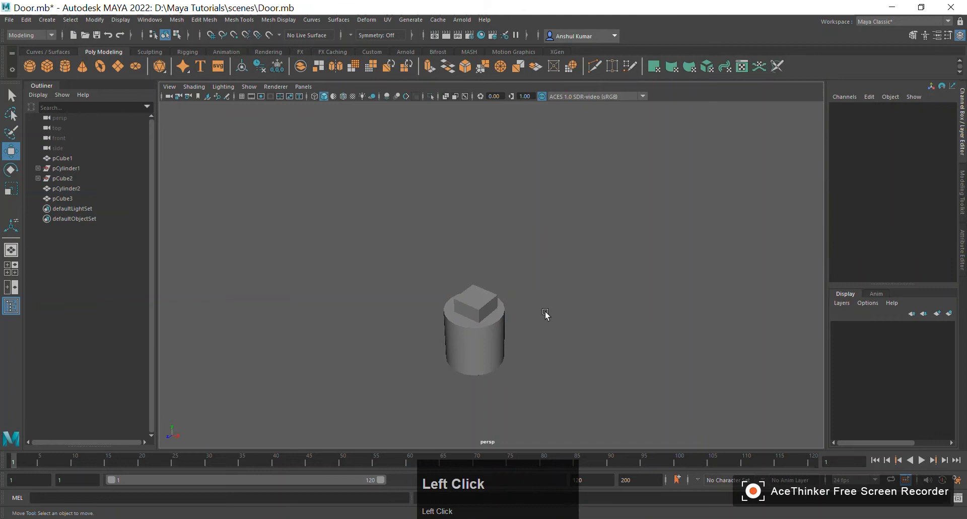
{"action": "left_click", "coordinate": [488, 341]}
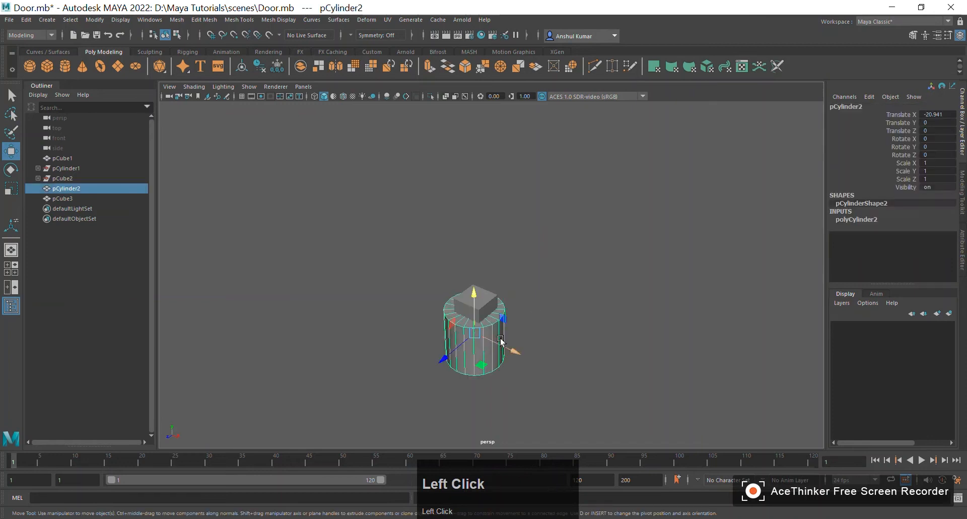
{"action": "left_click", "coordinate": [494, 304], "text": "shift"}
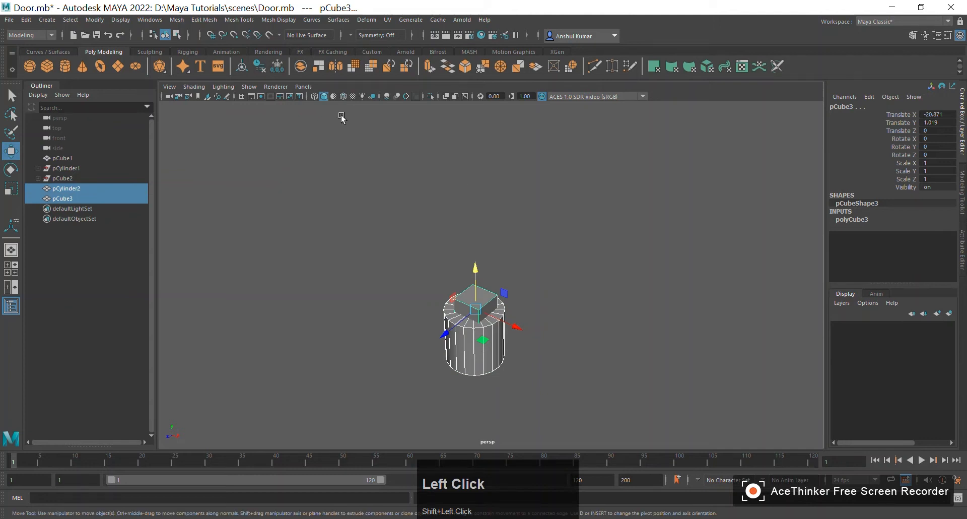
{"action": "left_click", "coordinate": [183, 20]}
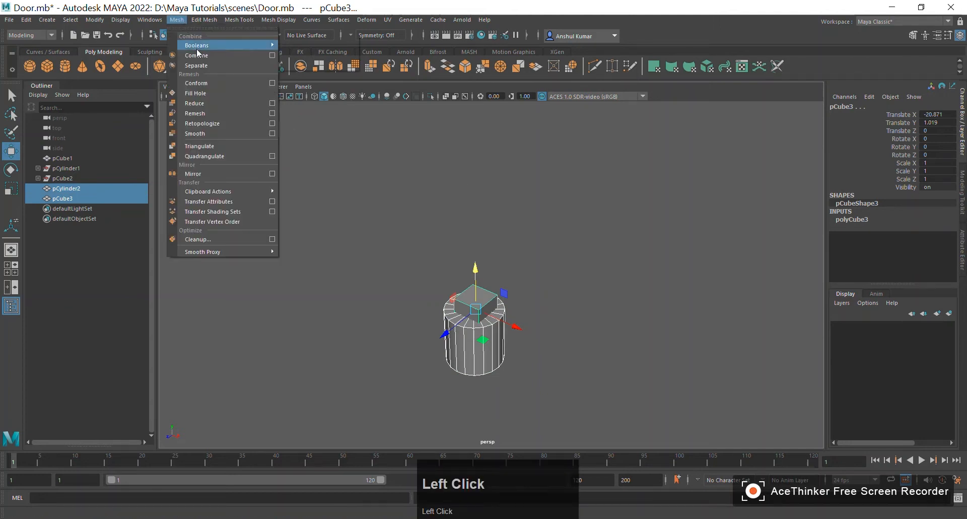
{"action": "mouse_move", "coordinate": [198, 47]}
{"action": "left_click", "coordinate": [304, 55]}
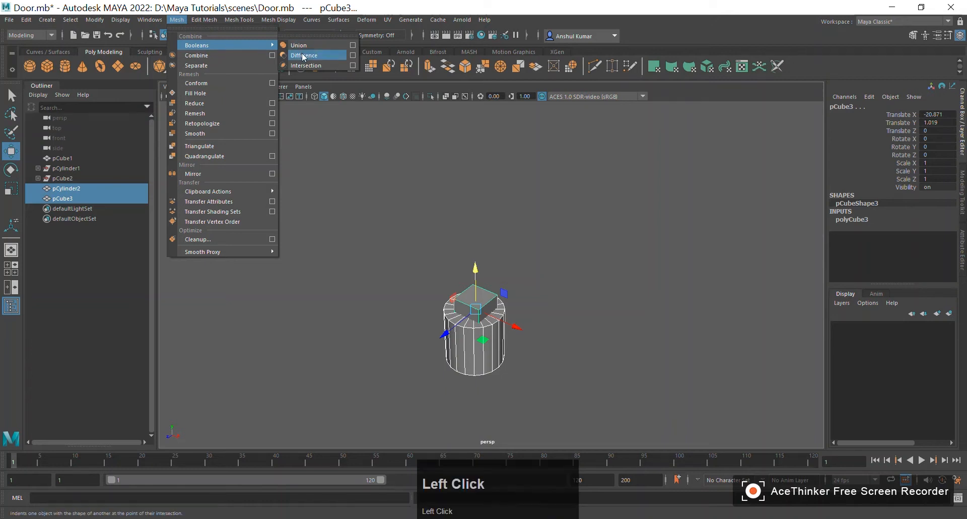
{"action": "left_click", "coordinate": [456, 202]}
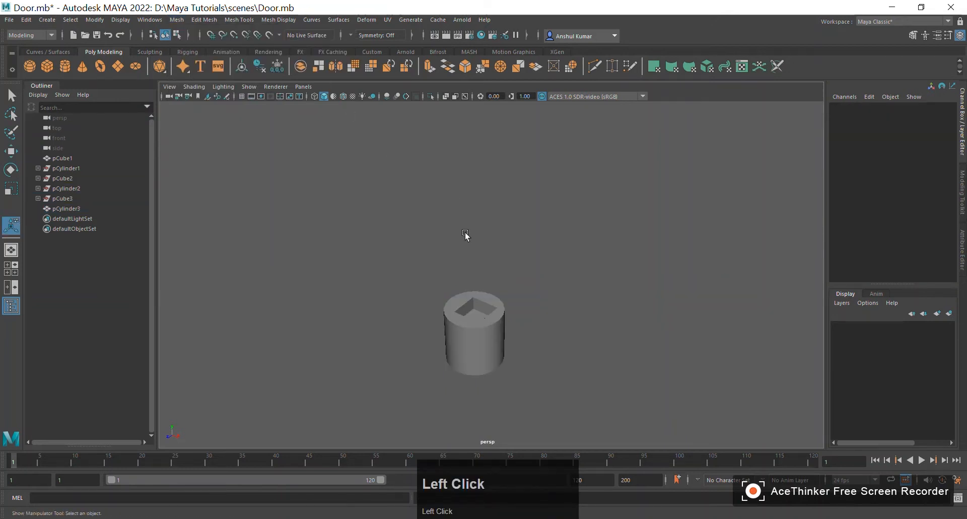
- Examine the square pocket cut into the cylinder's top from several angles
{"action": "left_click_drag", "start_coordinate": [466, 233], "coordinate": [488, 210], "text": "alt"}
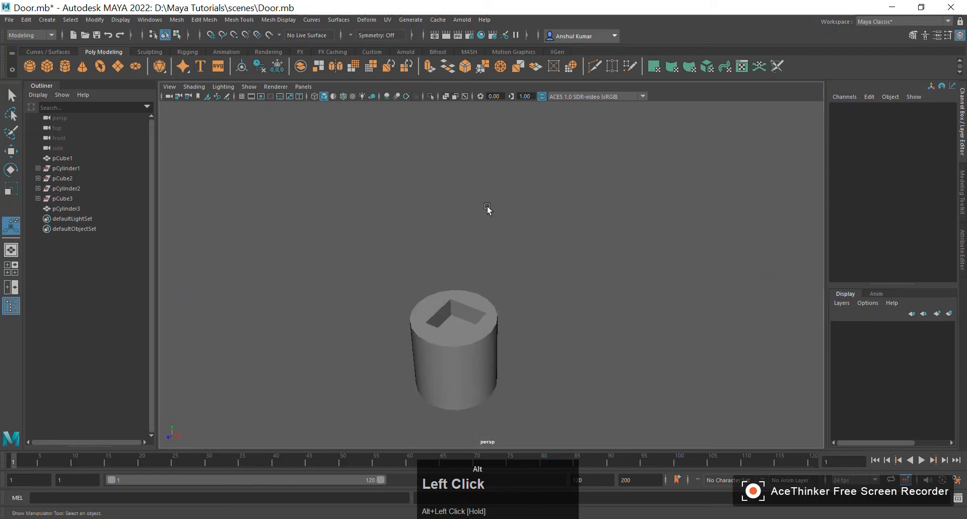
{"action": "middle_click_drag", "start_coordinate": [488, 210], "coordinate": [509, 160], "text": "alt"}
{"action": "left_click_drag", "start_coordinate": [509, 160], "coordinate": [444, 213], "text": "alt"}
{"action": "right_click_drag", "start_coordinate": [444, 214], "coordinate": [520, 331], "text": "alt"}
{"action": "left_click_drag", "start_coordinate": [521, 311], "coordinate": [522, 368], "text": "alt"}
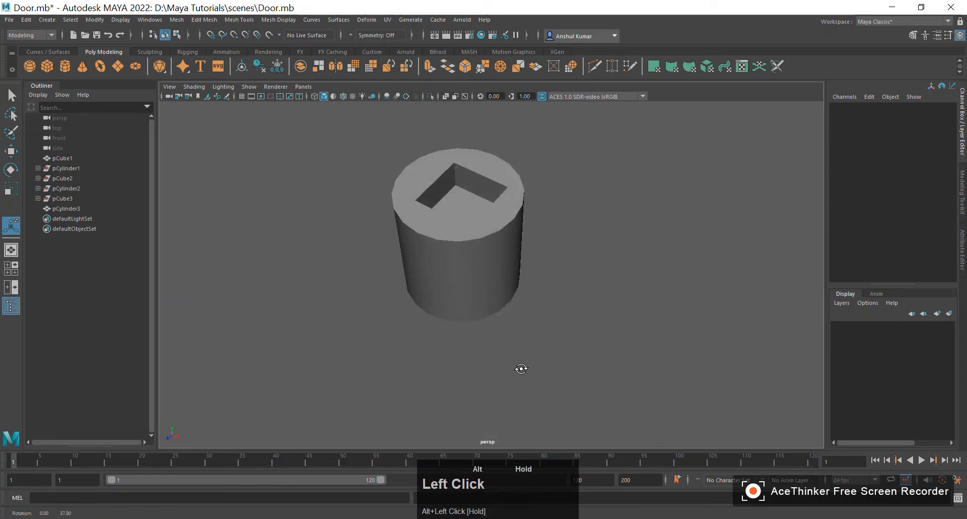
{"action": "scroll", "coordinate": [471, 207], "scroll_direction": "up", "scroll_amount": 2}
{"action": "left_click_drag", "start_coordinate": [471, 205], "coordinate": [472, 238], "text": "alt"}
{"action": "scroll", "coordinate": [458, 285], "scroll_direction": "down", "scroll_amount": 2}
{"action": "left_click_drag", "start_coordinate": [455, 286], "coordinate": [444, 242], "text": "alt"}
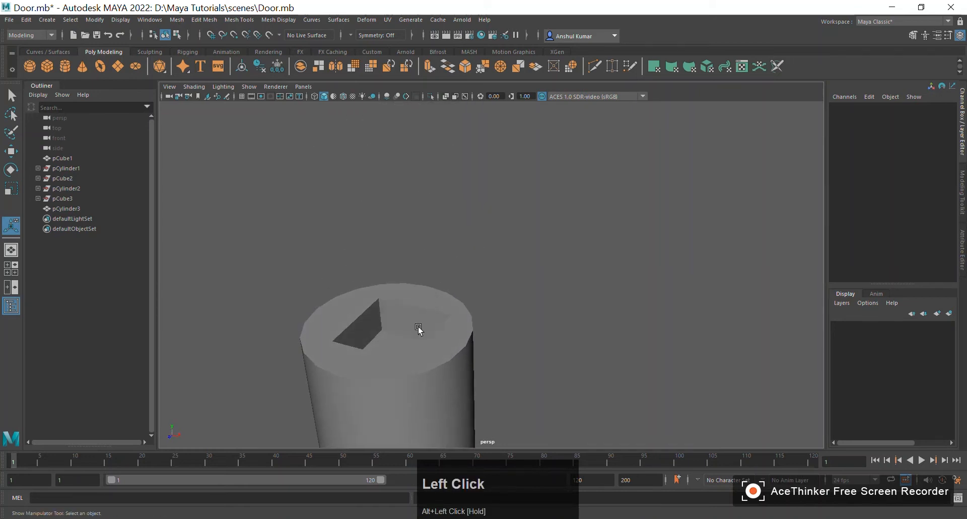
{"action": "middle_click_drag", "start_coordinate": [413, 317], "coordinate": [429, 172], "text": "alt"}
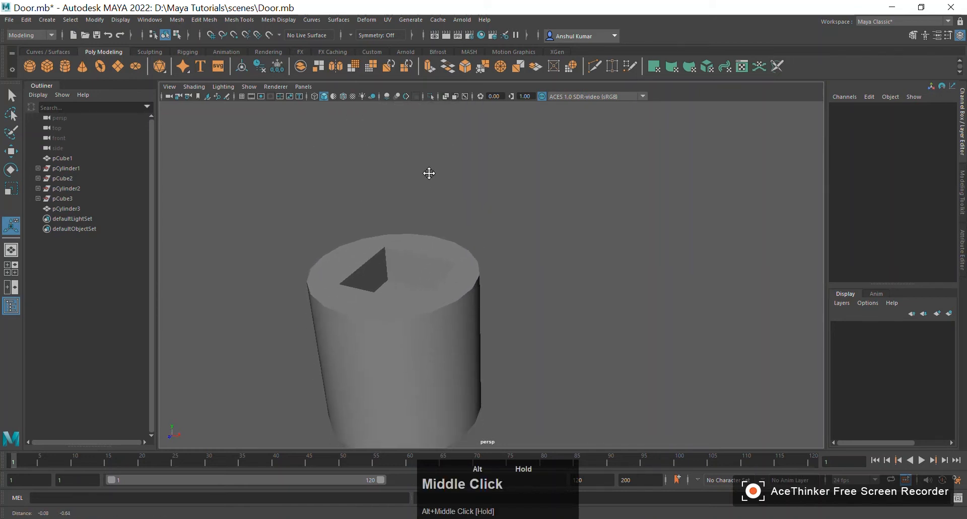
{"action": "left_click", "coordinate": [447, 328]}
{"action": "scroll", "coordinate": [467, 278], "scroll_direction": "down", "scroll_amount": 1}
{"action": "left_click_drag", "start_coordinate": [466, 278], "coordinate": [454, 309], "text": "alt"}
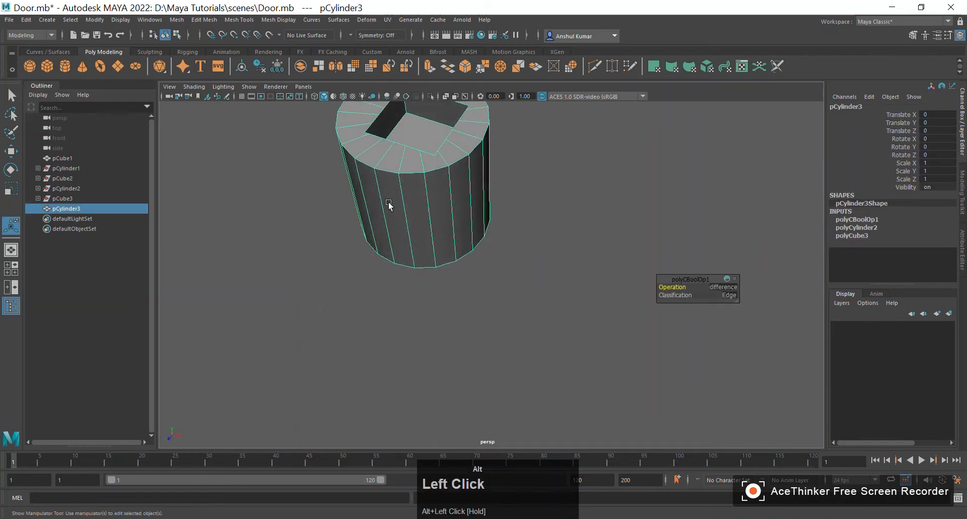
{"action": "middle_click_drag", "start_coordinate": [389, 206], "coordinate": [445, 334], "text": "alt"}
{"action": "right_click_drag", "start_coordinate": [445, 335], "coordinate": [469, 209], "text": "alt"}
{"action": "left_click_drag", "start_coordinate": [469, 210], "coordinate": [546, 216], "text": "alt"}
{"action": "right_click_drag", "start_coordinate": [546, 216], "coordinate": [462, 203], "text": "alt"}
{"action": "left_click", "coordinate": [545, 221]}
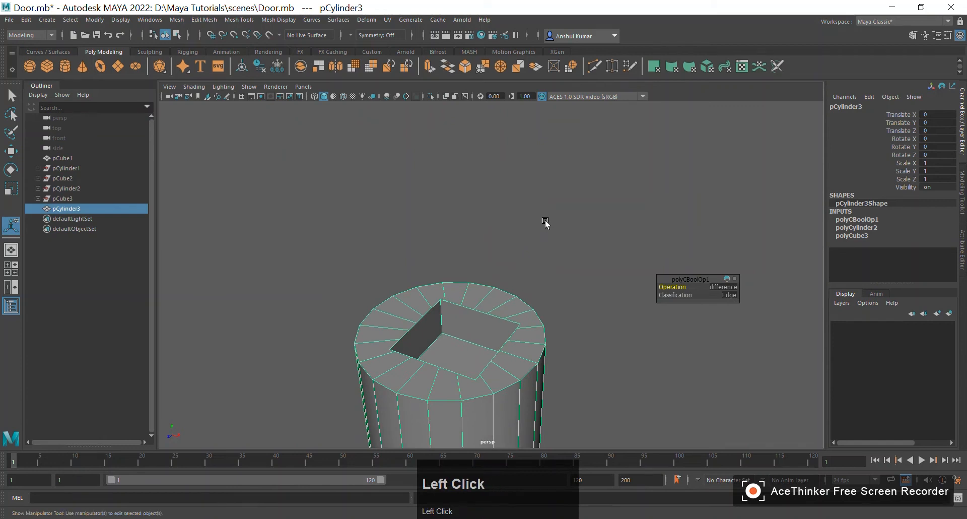
{"action": "scroll", "coordinate": [545, 221], "scroll_direction": "down", "scroll_amount": 3}
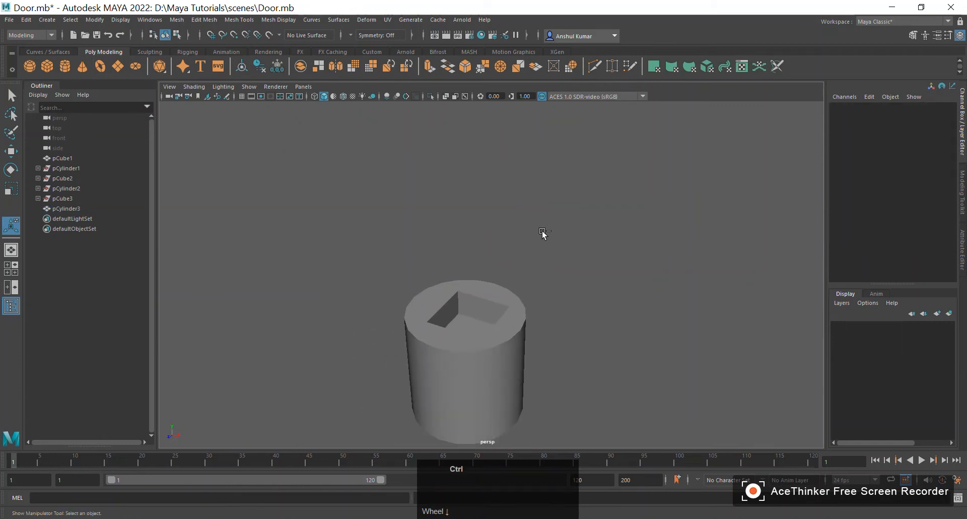
- Undo the Boolean Difference to restore the separate cylinder and cube
{"action": "key", "text": "ctrl+z"}
{"action": "key", "text": "ctrl+z"}
{"action": "key", "text": "ctrl+z"}
{"action": "key", "text": "ctrl+z"}
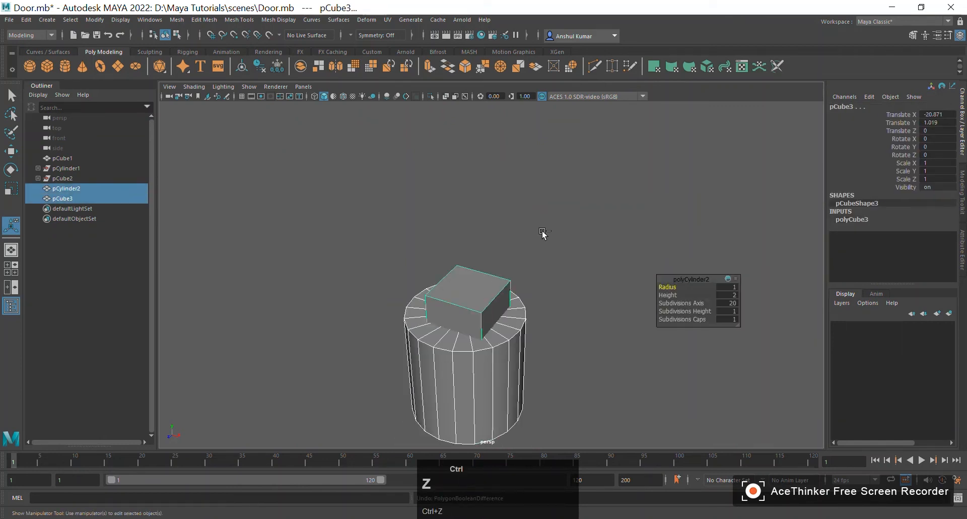
- Move the cube to about -19.74 on X and 0.135 on Y so it partly overlaps the cylinder's side
{"action": "scroll", "coordinate": [540, 235], "scroll_direction": "down", "scroll_amount": 2}
{"action": "left_click_drag", "start_coordinate": [538, 237], "coordinate": [458, 395], "text": "alt"}
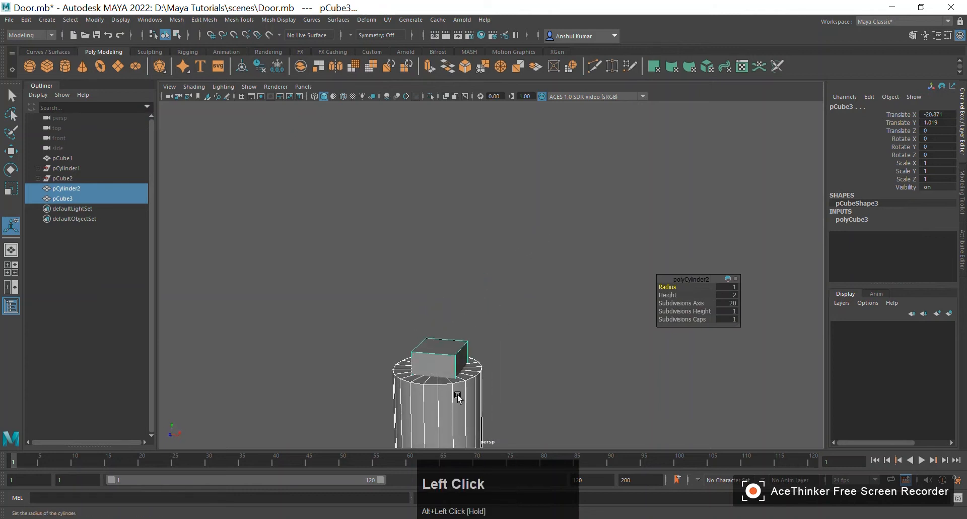
{"action": "left_click", "coordinate": [454, 355]}
{"action": "left_click_drag", "start_coordinate": [504, 371], "coordinate": [512, 358], "text": "alt"}
{"action": "key", "text": "w"}
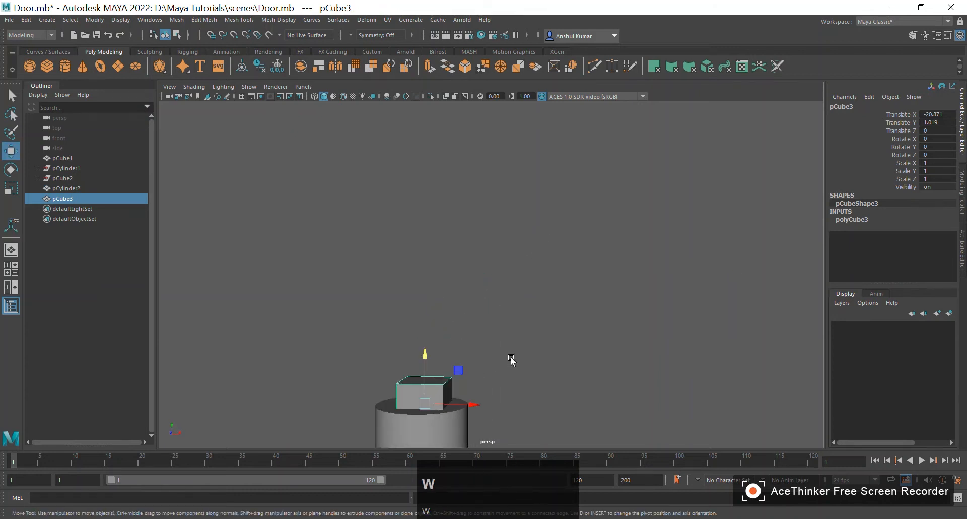
{"action": "middle_click_drag", "start_coordinate": [512, 358], "coordinate": [500, 144], "text": "alt"}
{"action": "left_click_drag", "start_coordinate": [475, 217], "coordinate": [563, 217]}
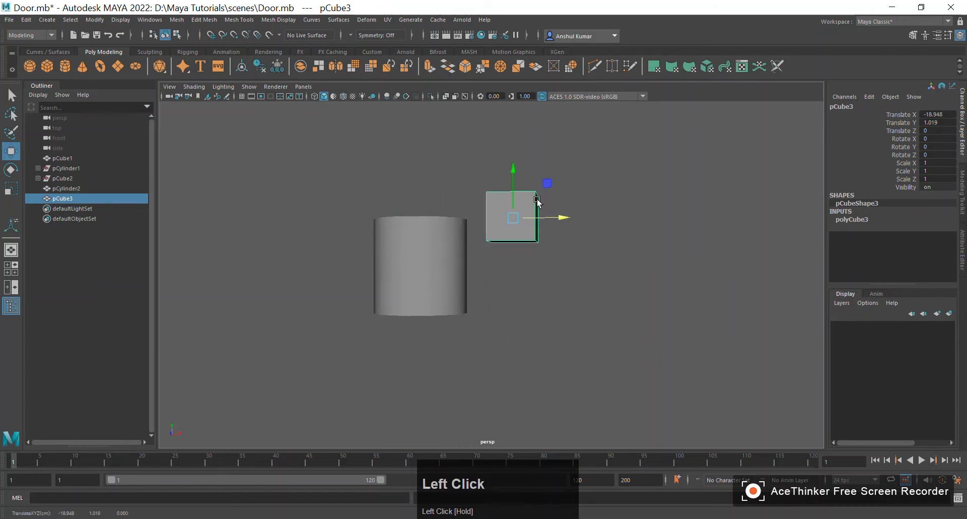
{"action": "left_click_drag", "start_coordinate": [515, 175], "coordinate": [519, 219]}
{"action": "left_click_drag", "start_coordinate": [554, 259], "coordinate": [490, 360]}
- Apply a Boolean Intersection to the cylinder and the overlapping cube
{"action": "left_click", "coordinate": [548, 216]}
{"action": "left_click", "coordinate": [491, 360]}
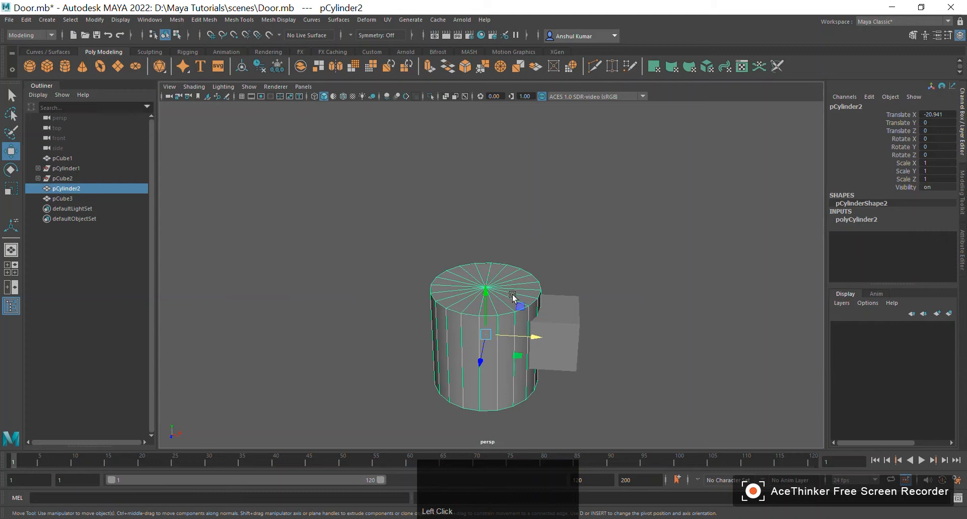
{"action": "left_click", "coordinate": [563, 317], "text": "shift"}
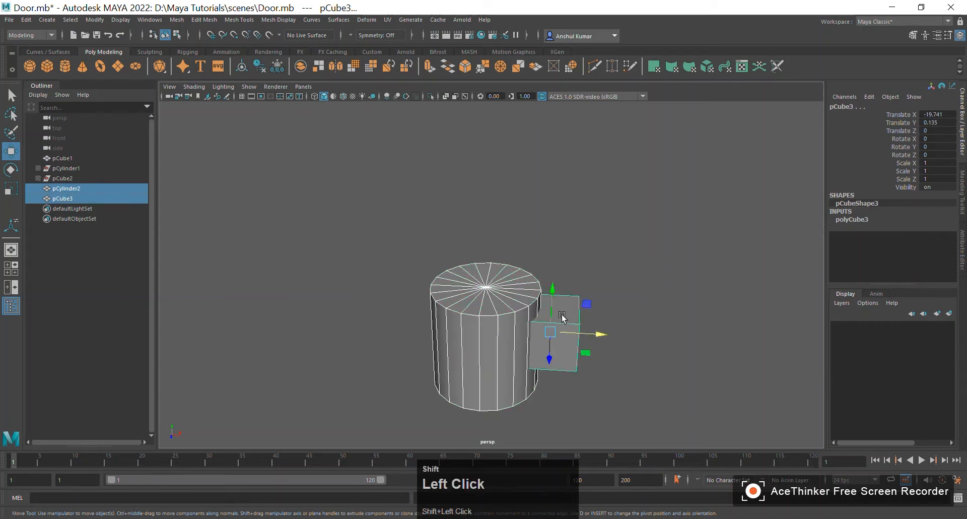
{"action": "left_click", "coordinate": [177, 20]}
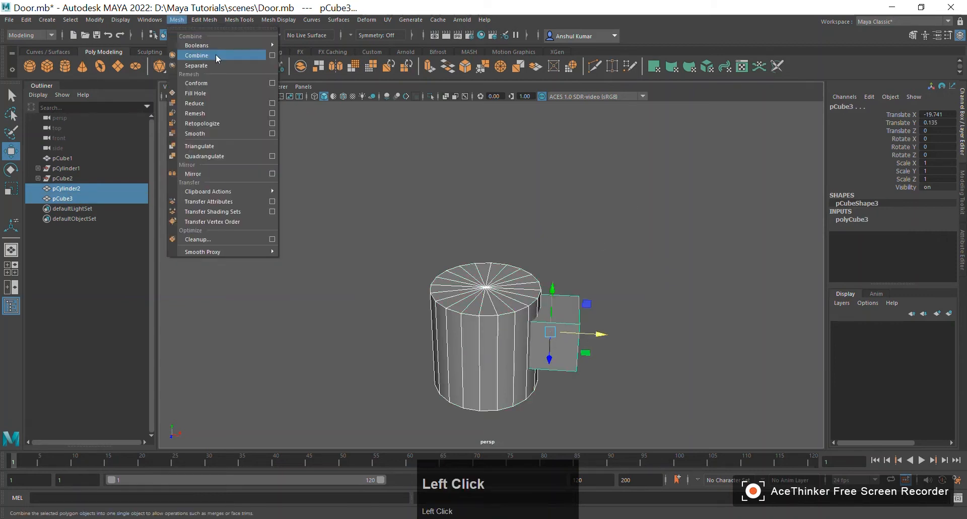
{"action": "mouse_move", "coordinate": [224, 43]}
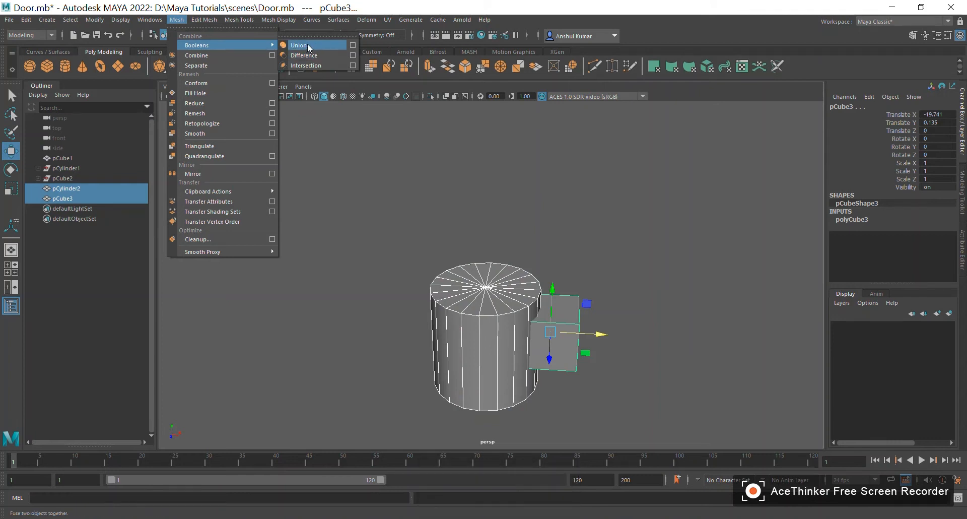
{"action": "left_click", "coordinate": [315, 66]}
{"action": "left_click", "coordinate": [477, 222]}
- Examine the shape of the intersected piece from several angles
{"action": "scroll", "coordinate": [477, 222], "scroll_direction": "down", "scroll_amount": 3}
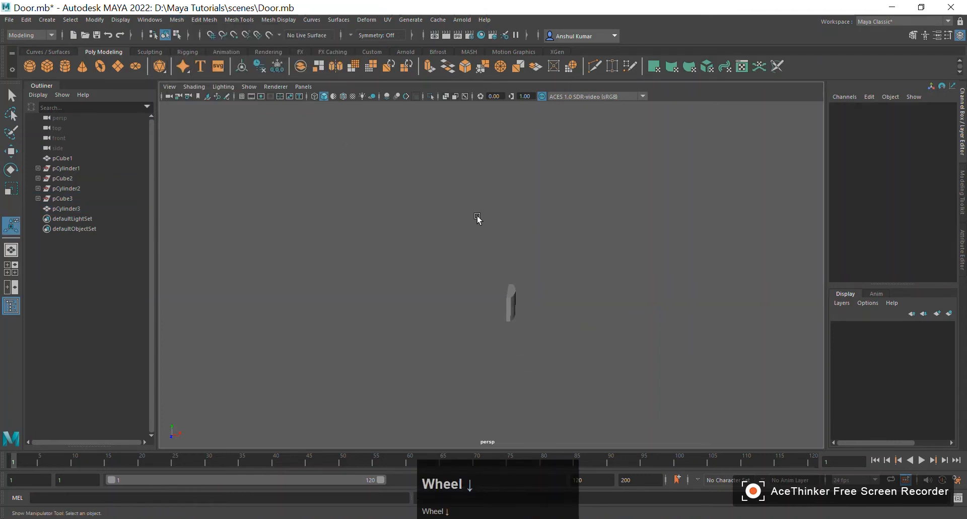
{"action": "left_click_drag", "start_coordinate": [477, 222], "coordinate": [516, 253], "text": "alt"}
{"action": "right_click_drag", "start_coordinate": [516, 253], "coordinate": [492, 340], "text": "alt"}
{"action": "left_click_drag", "start_coordinate": [492, 339], "coordinate": [607, 251], "text": "alt"}
{"action": "right_click_drag", "start_coordinate": [608, 250], "coordinate": [675, 335], "text": "alt"}
{"action": "left_click_drag", "start_coordinate": [667, 325], "coordinate": [646, 311], "text": "alt"}
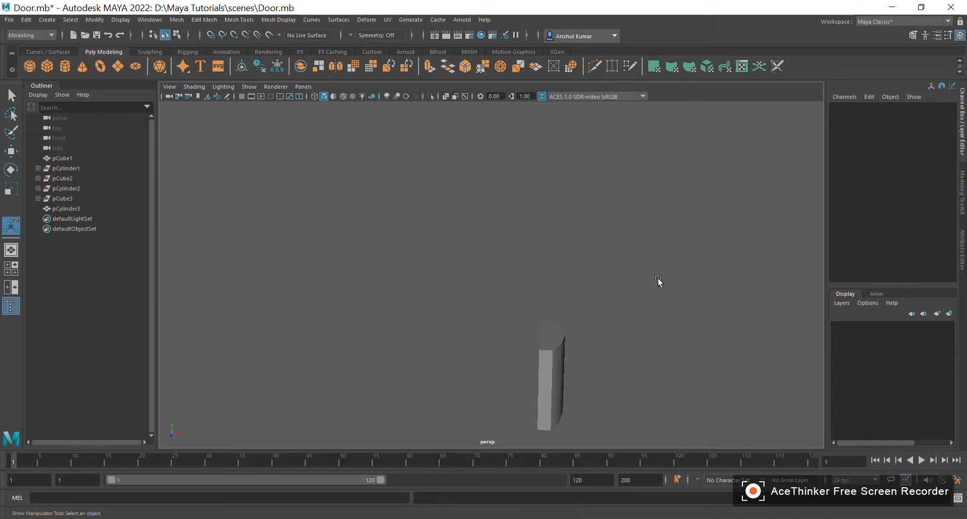
{"action": "left_click_drag", "start_coordinate": [657, 281], "coordinate": [640, 358], "text": "alt"}
{"action": "scroll", "coordinate": [655, 221], "scroll_direction": "down", "scroll_amount": 2}
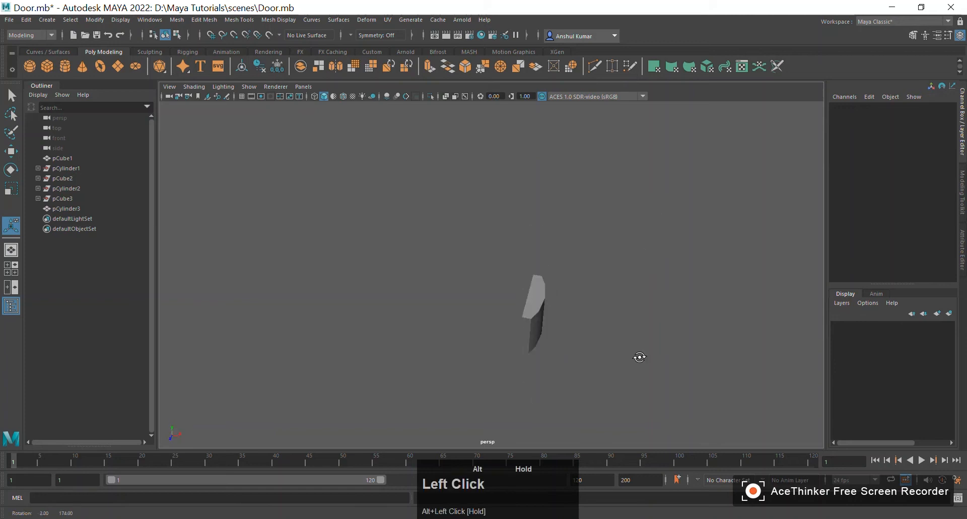
{"action": "left_click_drag", "start_coordinate": [594, 306], "coordinate": [567, 324], "text": "alt"}
- Undo the Boolean Intersection to restore the overlapping cylinder and cube
{"action": "key", "text": "ctrl+z"}
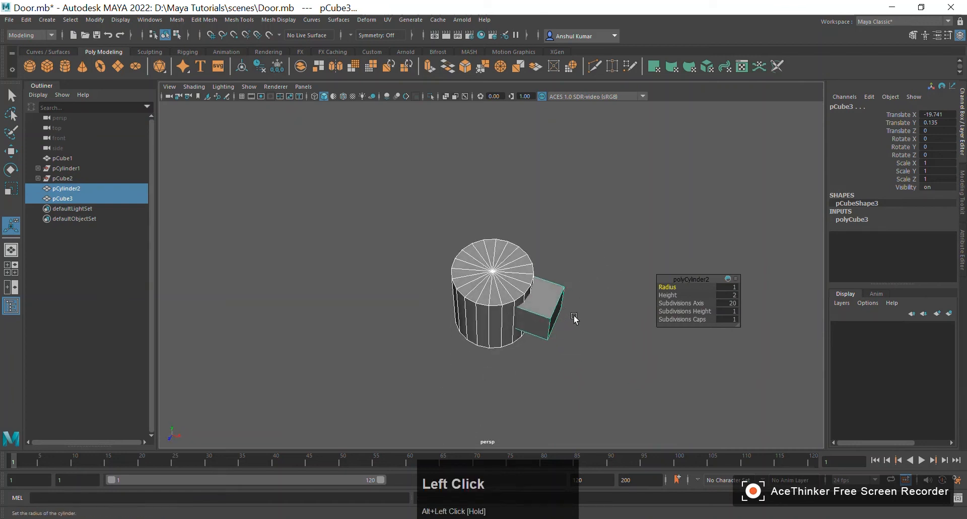
{"action": "left_click_drag", "start_coordinate": [565, 281], "coordinate": [502, 225], "text": "alt"}
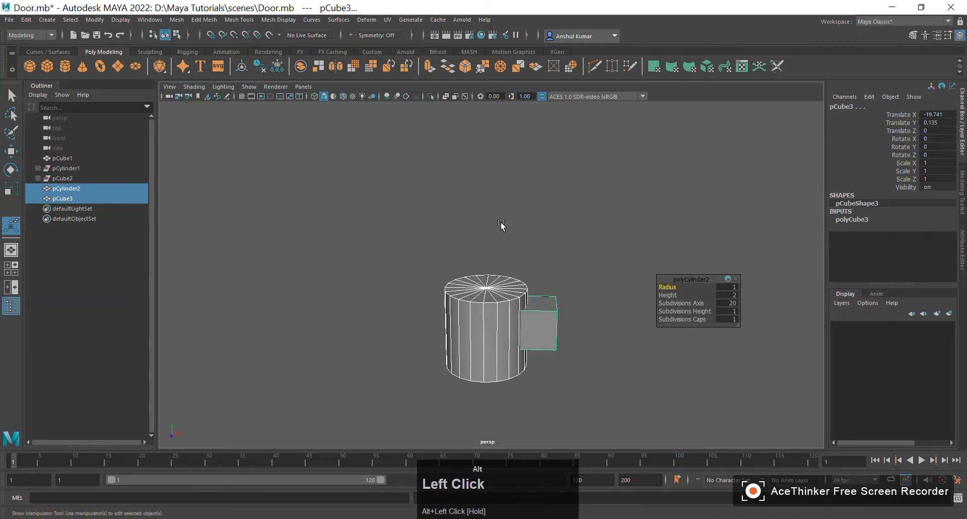
- Move the cube to about -20.864 on X and 1.784 on Y so it sits above the cylinder's top
{"action": "right_click_drag", "start_coordinate": [462, 208], "coordinate": [557, 292], "text": "alt"}
{"action": "left_click_drag", "start_coordinate": [557, 292], "coordinate": [547, 354], "text": "alt"}
{"action": "scroll", "coordinate": [568, 287], "scroll_direction": "down", "scroll_amount": 3}
{"action": "left_click", "coordinate": [546, 353]}
{"action": "key", "text": "s"}
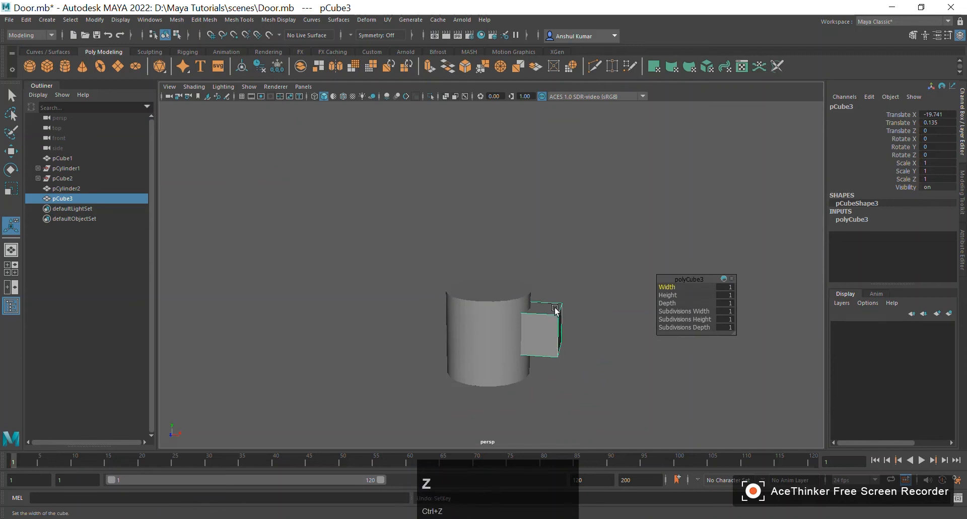
{"action": "key", "text": "w"}
{"action": "left_click_drag", "start_coordinate": [540, 301], "coordinate": [528, 257]}
{"action": "left_click_drag", "start_coordinate": [535, 280], "coordinate": [528, 328], "text": "alt"}
{"action": "right_click_drag", "start_coordinate": [471, 318], "coordinate": [529, 348], "text": "alt"}
{"action": "left_click_drag", "start_coordinate": [529, 347], "coordinate": [546, 286], "text": "alt"}
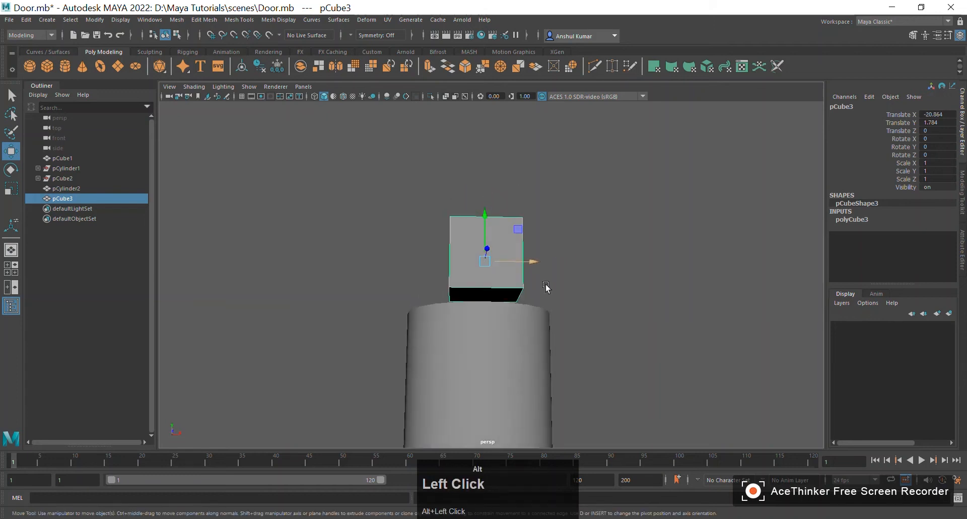
- Lower the cube to about 1.2 on Y so it partly sinks into the cylinder's top
{"action": "left_click_drag", "start_coordinate": [486, 231], "coordinate": [568, 307]}
{"action": "middle_click_drag", "start_coordinate": [569, 308], "coordinate": [572, 292], "text": "alt"}
{"action": "left_click_drag", "start_coordinate": [573, 292], "coordinate": [579, 264], "text": "alt"}
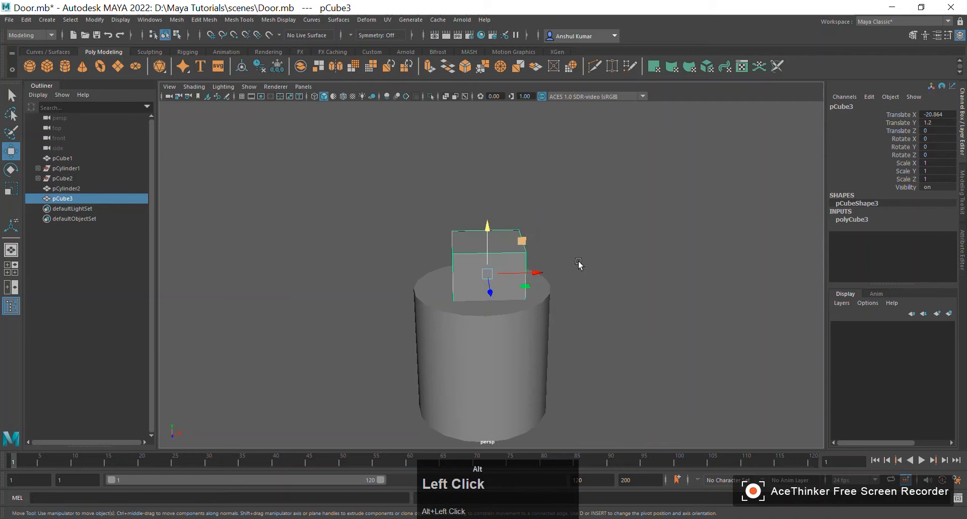
- Apply a Boolean Difference with the cube selected first, subtracting the cylinder from it
{"action": "left_click", "coordinate": [518, 345], "text": "shift"}
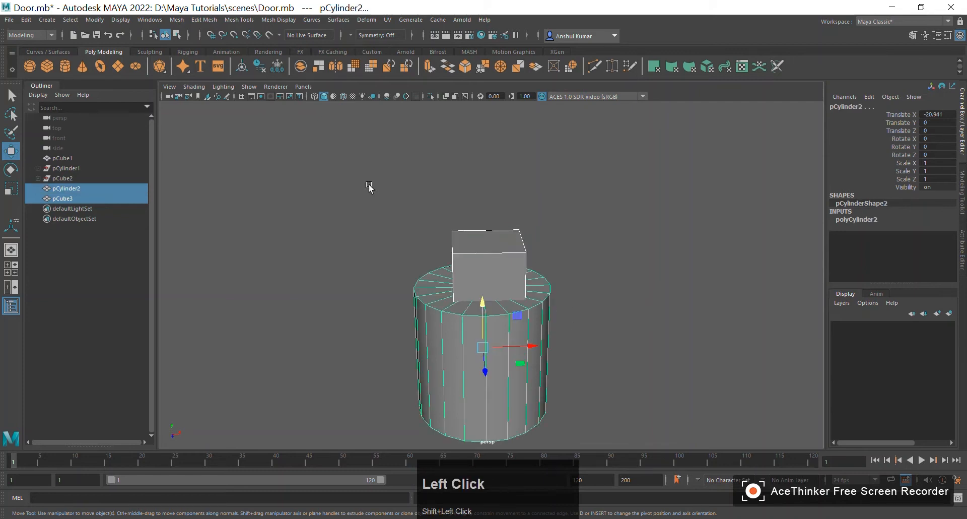
{"action": "left_click", "coordinate": [175, 20]}
{"action": "mouse_move", "coordinate": [236, 47]}
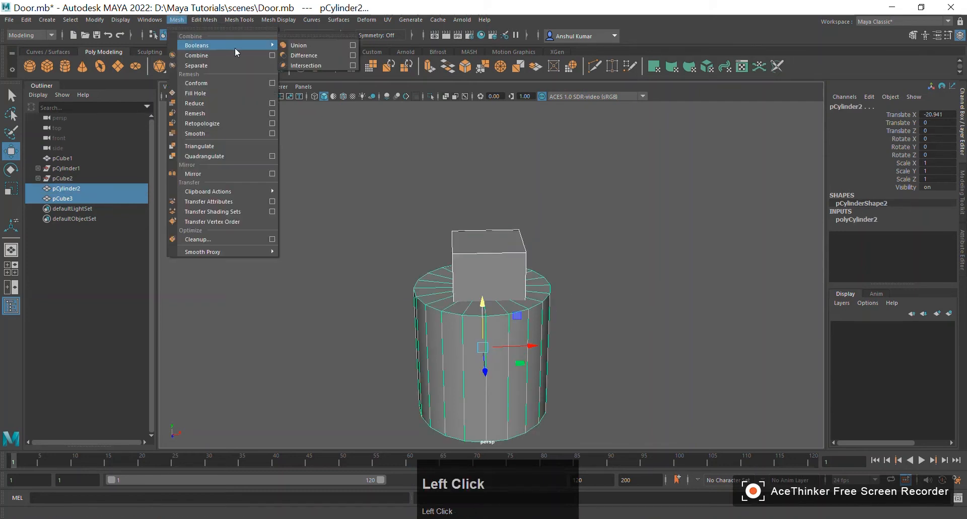
{"action": "left_click", "coordinate": [307, 54]}
- Examine the remaining cube piece from the front, side and below
{"action": "left_click", "coordinate": [583, 275]}
{"action": "left_click_drag", "start_coordinate": [583, 274], "coordinate": [579, 231], "text": "alt"}
{"action": "right_click_drag", "start_coordinate": [579, 231], "coordinate": [605, 330], "text": "alt"}
{"action": "left_click_drag", "start_coordinate": [605, 330], "coordinate": [514, 279], "text": "alt"}
{"action": "scroll", "coordinate": [587, 261], "scroll_direction": "down", "scroll_amount": 2}
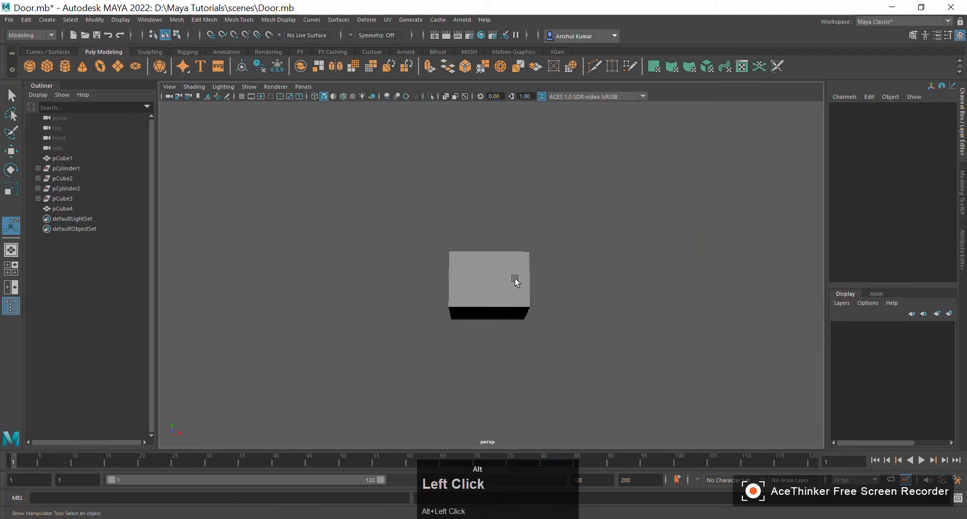
{"action": "right_click_drag", "start_coordinate": [514, 279], "coordinate": [572, 362], "text": "alt"}
{"action": "left_click_drag", "start_coordinate": [572, 363], "coordinate": [536, 374], "text": "alt"}
{"action": "scroll", "coordinate": [536, 343], "scroll_direction": "down", "scroll_amount": 2}
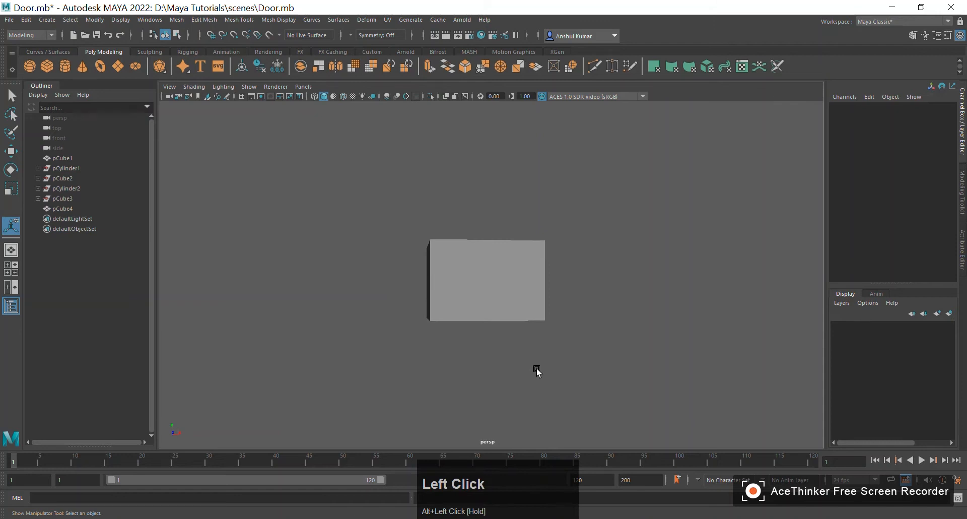
{"action": "mouse_move", "coordinate": [544, 338]}
{"action": "left_mouse_down", "text": "alt"}
{"action": "mouse_move", "coordinate": [555, 289]}
{"action": "mouse_move", "coordinate": [547, 274]}
{"action": "mouse_move", "coordinate": [537, 330]}
{"action": "left_mouse_up", "text": "alt"}
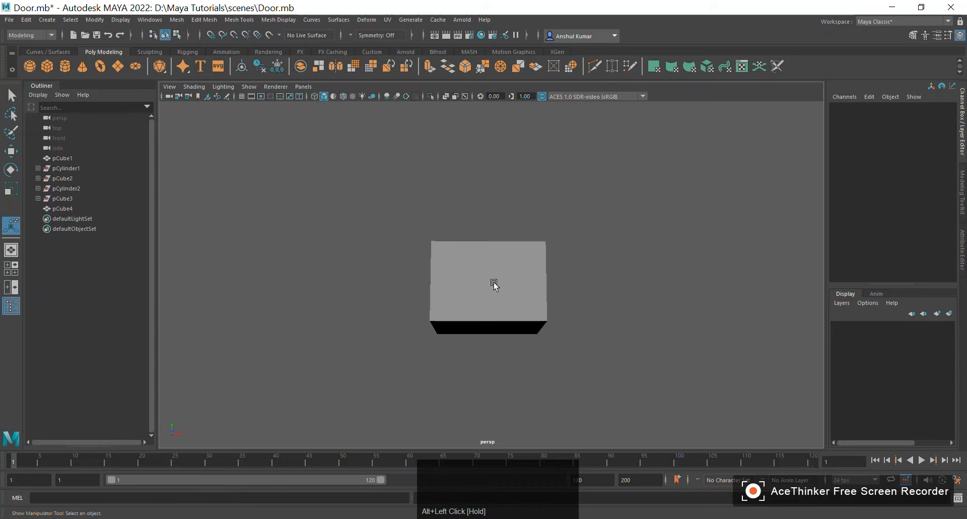
- Undo the Boolean Difference on the cube to restore the overlapping cylinder and cube
{"action": "key", "text": "ctrl+z"}
{"action": "left_click_drag", "start_coordinate": [598, 218], "coordinate": [633, 295], "text": "alt"}
{"action": "scroll", "coordinate": [648, 210], "scroll_direction": "down", "scroll_amount": 3}
{"action": "left_click_drag", "start_coordinate": [648, 211], "coordinate": [647, 163], "text": "alt"}
- Apply a Boolean Difference with the cylinder selected first to subtract the cube from its top, and inspect the pocket
{"action": "left_click", "coordinate": [492, 361]}
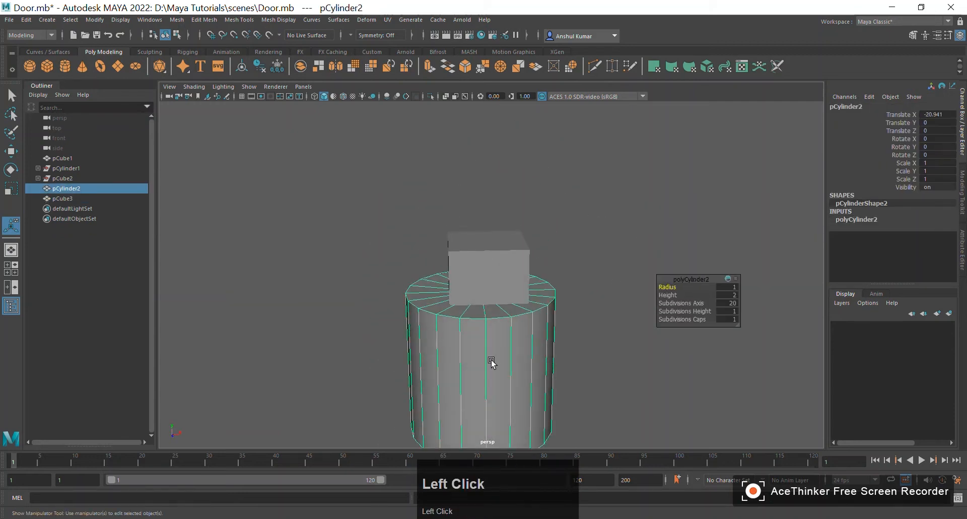
{"action": "left_click", "coordinate": [489, 269], "text": "shift"}
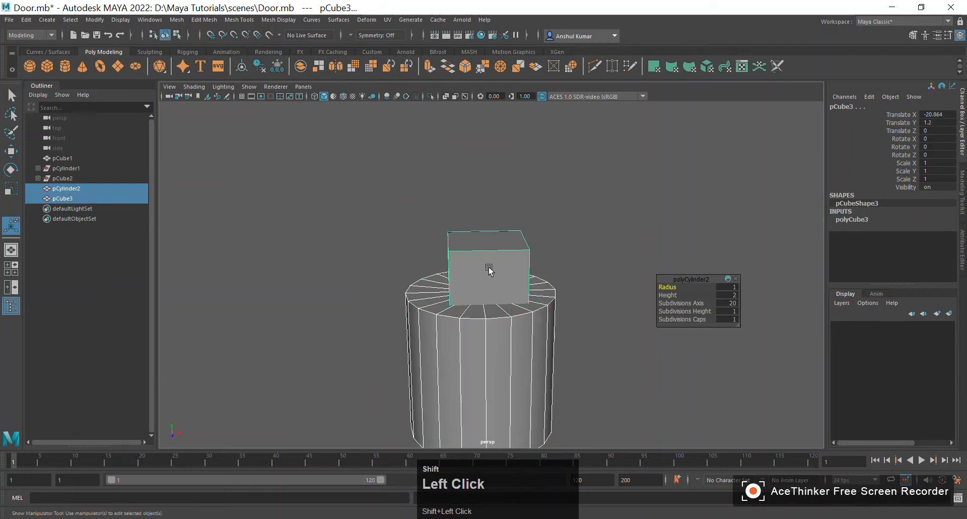
{"action": "left_click", "coordinate": [176, 20]}
{"action": "mouse_move", "coordinate": [187, 31]}
{"action": "left_click", "coordinate": [302, 45]}
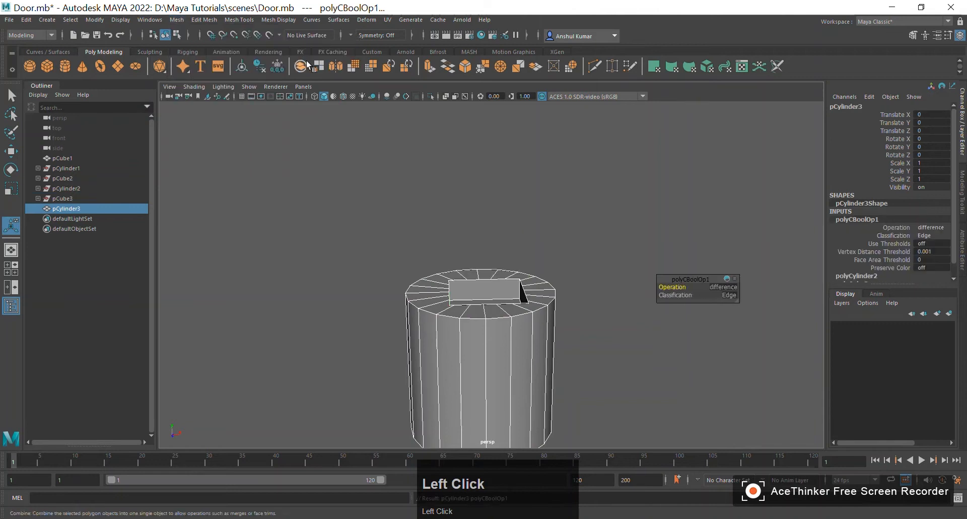
{"action": "mouse_move", "coordinate": [496, 353]}
{"action": "left_mouse_down", "text": "alt"}
{"action": "mouse_move", "coordinate": [504, 328]}
{"action": "mouse_move", "coordinate": [504, 348]}
{"action": "left_mouse_up", "text": "alt"}
{"action": "right_click_drag", "start_coordinate": [503, 348], "coordinate": [584, 399], "text": "alt"}
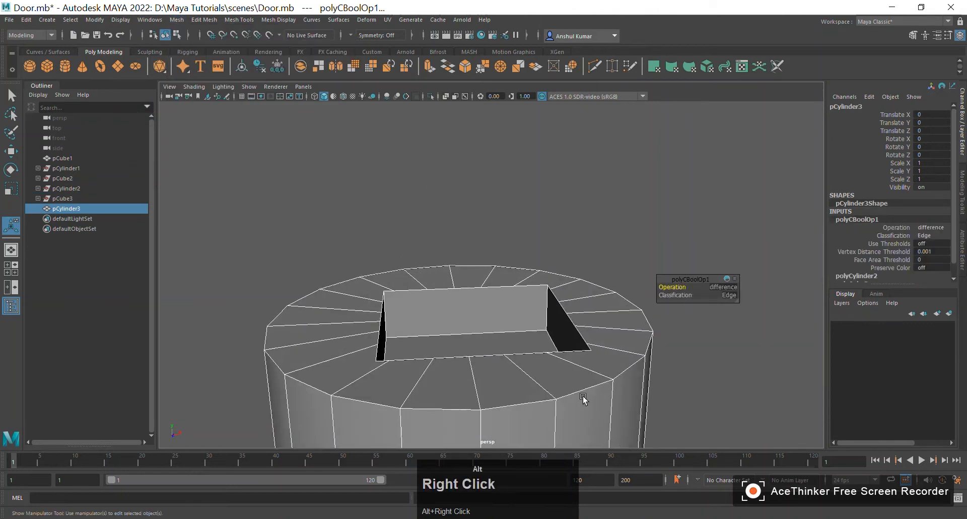
{"action": "scroll", "coordinate": [560, 355], "scroll_direction": "down", "scroll_amount": 3}
{"action": "left_click_drag", "start_coordinate": [552, 346], "coordinate": [565, 308], "text": "alt"}
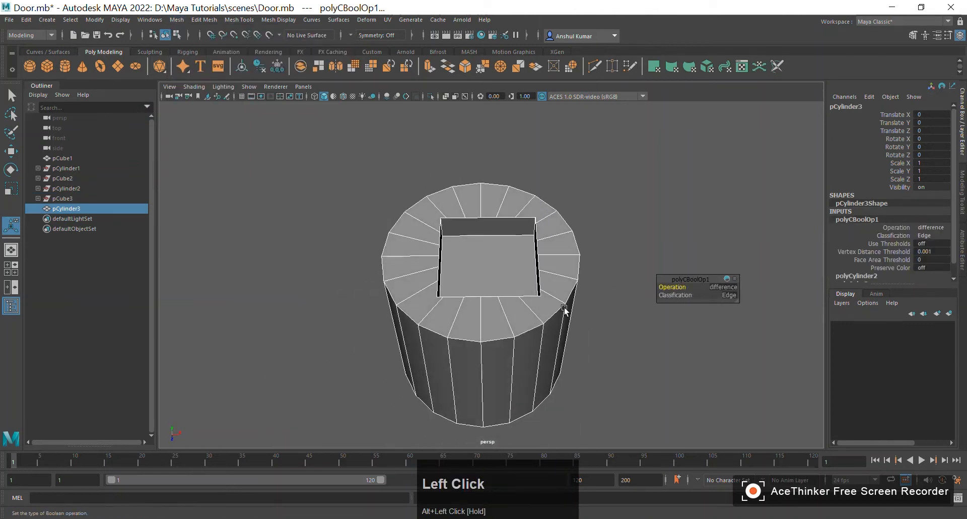
- Undo the Boolean Difference that cut the pocket into the cylinder
{"action": "key", "text": "ctrl+z"}
{"action": "key", "text": "ctrl+z"}
{"action": "scroll", "coordinate": [620, 232], "scroll_direction": "down", "scroll_amount": 3}
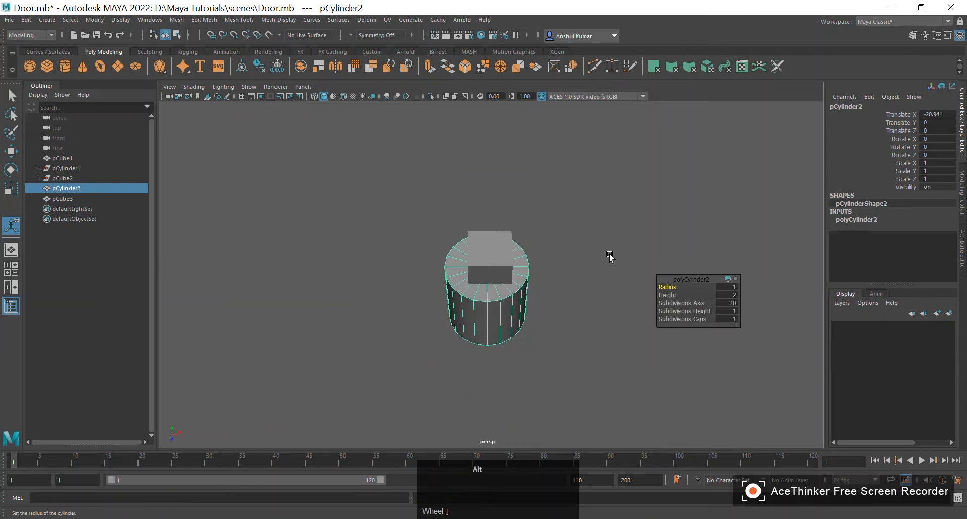
- Look over the cylinder and cube, and check the screw heads in the door handle reference photo
{"action": "left_click_drag", "start_coordinate": [609, 259], "coordinate": [530, 234], "text": "alt"}
{"action": "right_click_drag", "start_coordinate": [531, 234], "coordinate": [521, 301], "text": "alt"}
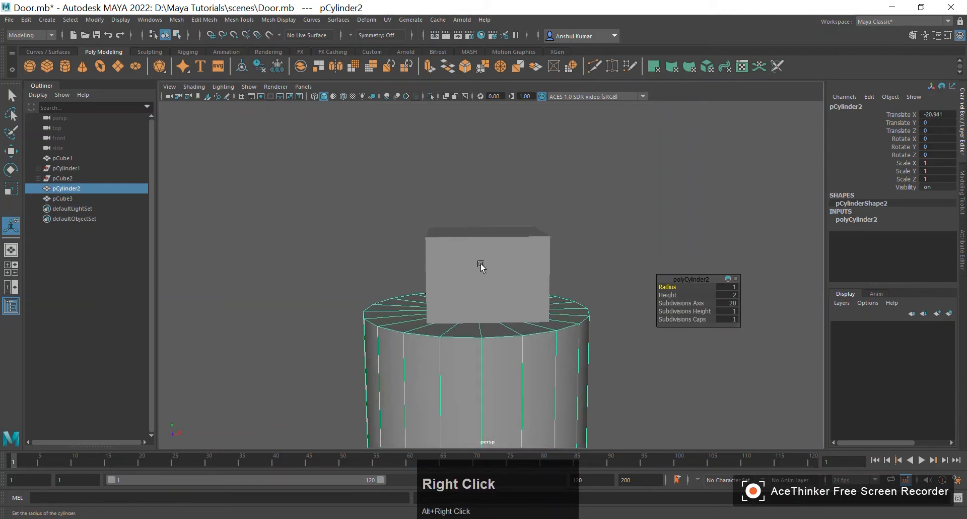
{"action": "left_click_drag", "start_coordinate": [494, 278], "coordinate": [508, 257], "text": "alt"}
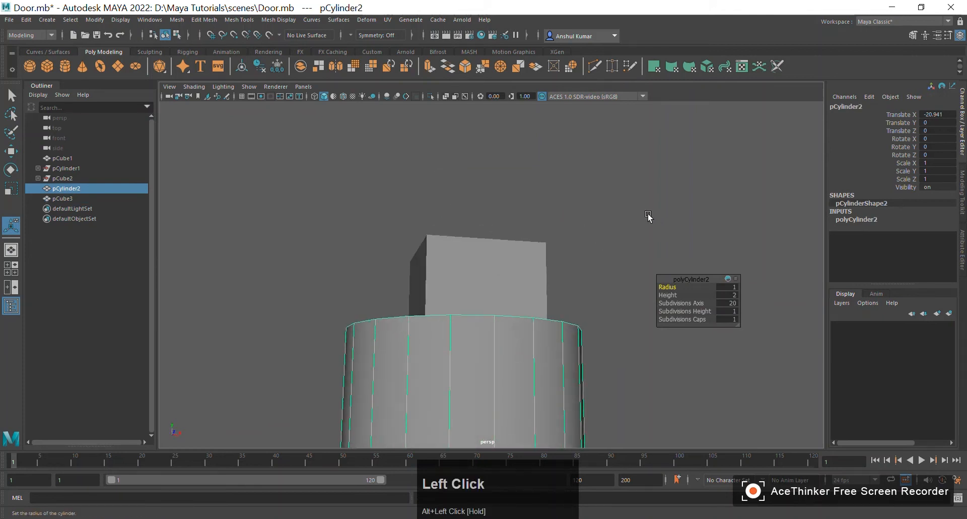
{"action": "scroll", "coordinate": [648, 216], "scroll_direction": "down", "scroll_amount": 4}
{"action": "left_click_drag", "start_coordinate": [647, 217], "coordinate": [576, 294], "text": "alt"}
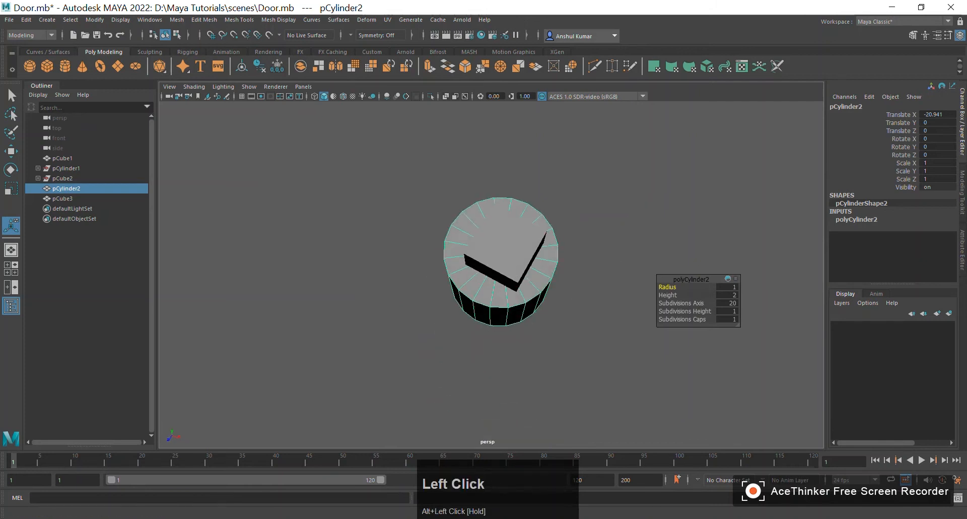
{"action": "left_click", "coordinate": [353, 518]}
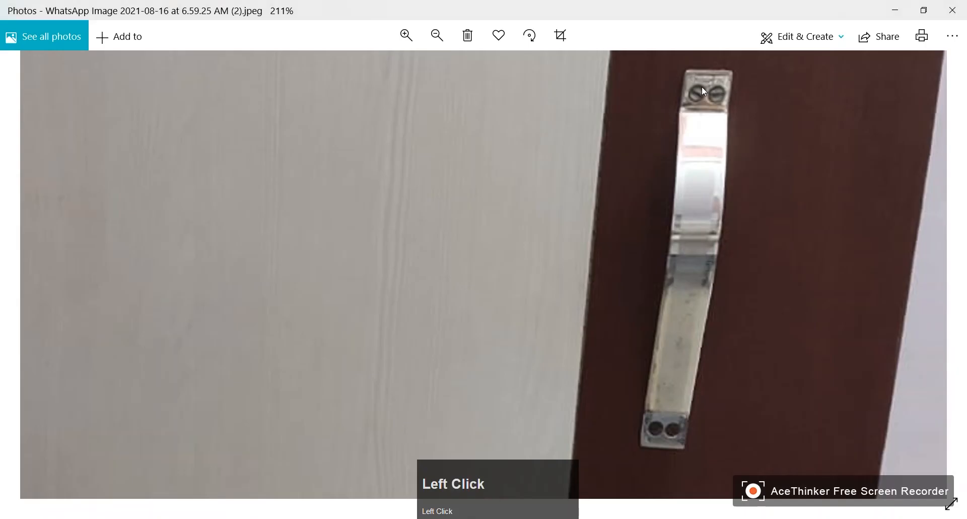
{"action": "left_click", "coordinate": [892, 10]}
- Flatten the cylinder into a thin disc with a Y scale of about 0.126, checking it against the reference photo
{"action": "left_click", "coordinate": [487, 320]}
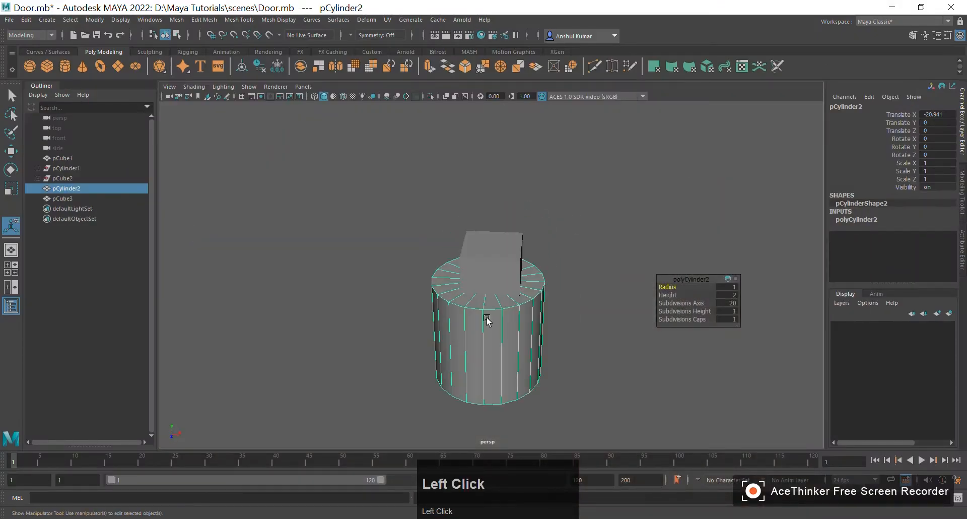
{"action": "key", "text": "r"}
{"action": "left_click_drag", "start_coordinate": [491, 295], "coordinate": [548, 358]}
{"action": "left_click", "coordinate": [433, 518]}
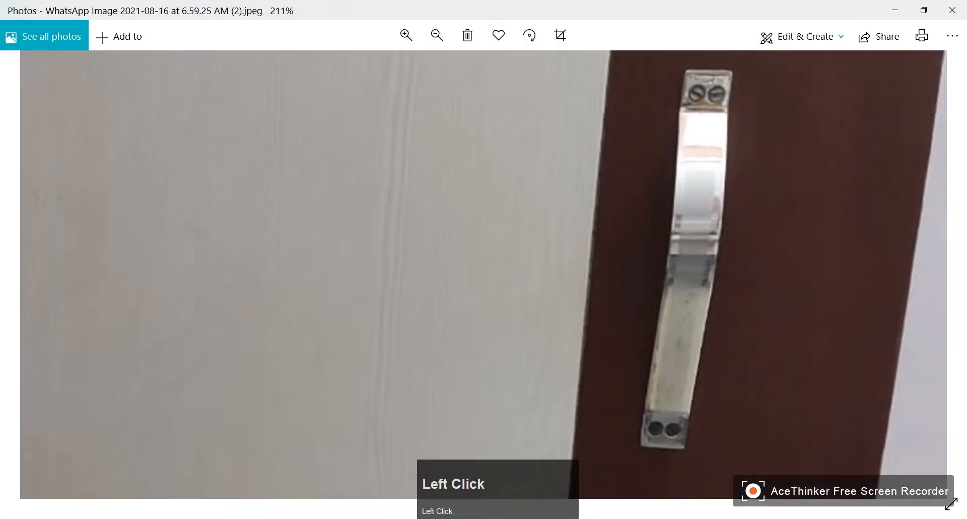
{"action": "left_click", "coordinate": [503, 518]}
- Shrink the cube to a scale of about 0.301 on X and 0.317 on Y
{"action": "left_click_drag", "start_coordinate": [483, 376], "coordinate": [507, 406], "text": "alt"}
{"action": "left_click", "coordinate": [492, 238]}
{"action": "left_click_drag", "start_coordinate": [539, 237], "coordinate": [499, 234], "text": "alt"}
{"action": "left_click_drag", "start_coordinate": [492, 229], "coordinate": [507, 295]}
- In the top view, centre the cube on the disc at about -20.96 on X and stretch it to about 2.033 on Z
{"action": "key", "text": "space"}
{"action": "scroll", "coordinate": [540, 296], "scroll_direction": "up", "scroll_amount": 3}
{"action": "middle_click_drag", "start_coordinate": [628, 257], "coordinate": [566, 288], "text": "alt"}
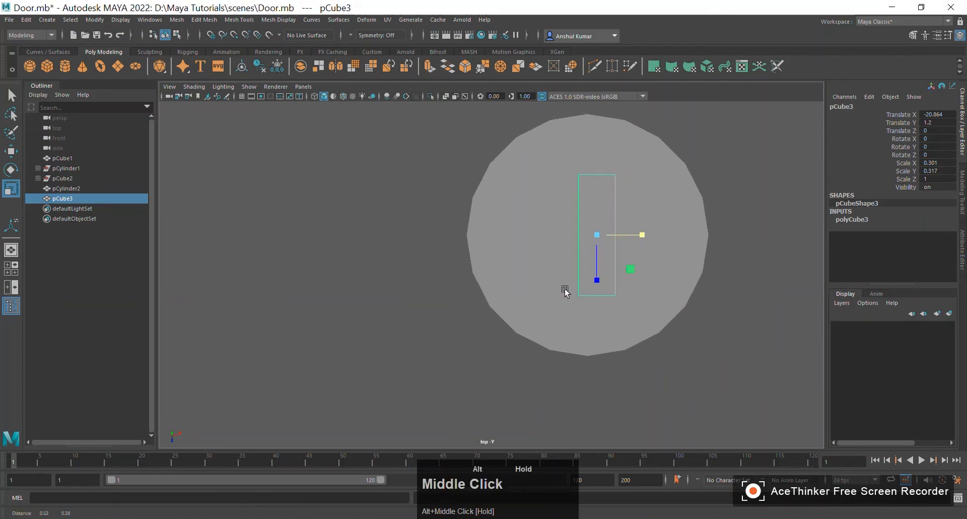
{"action": "key", "text": "w"}
{"action": "left_click_drag", "start_coordinate": [641, 234], "coordinate": [629, 232]}
{"action": "middle_click_drag", "start_coordinate": [629, 233], "coordinate": [650, 223], "text": "alt"}
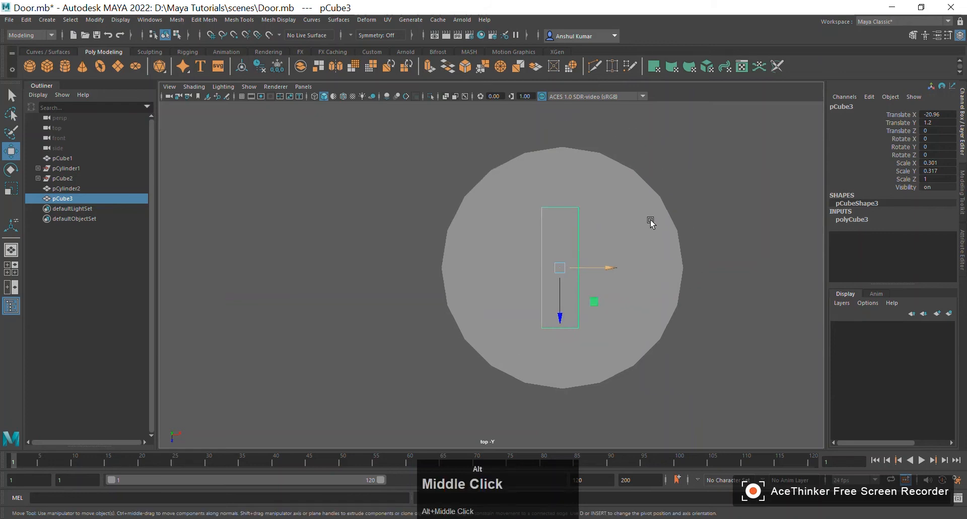
{"action": "key", "text": "r"}
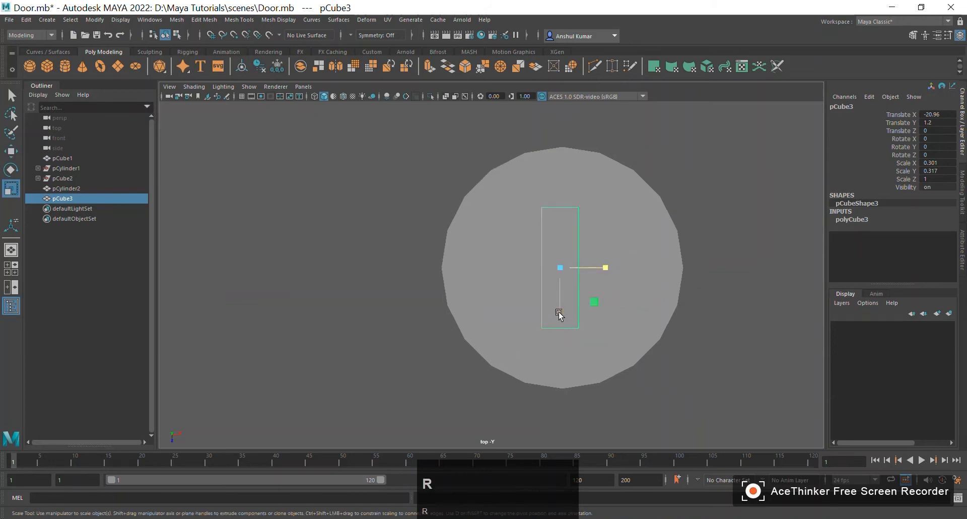
{"action": "left_click_drag", "start_coordinate": [559, 314], "coordinate": [565, 341]}
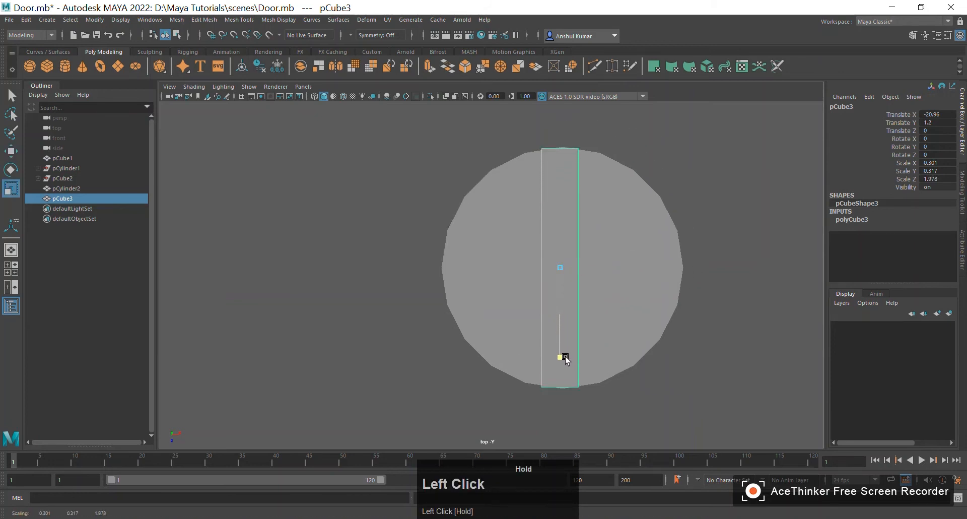
- In the perspective view, lower the bar to about 0.167 on Y so it cuts into the disc's upper face
{"action": "key", "text": "space"}
{"action": "left_click_drag", "start_coordinate": [762, 255], "coordinate": [761, 227]}
{"action": "left_click_drag", "start_coordinate": [755, 228], "coordinate": [542, 391], "text": "alt"}
{"action": "key", "text": "w"}
- Apply a Boolean Difference to subtract the bar from the flattened cylinder, cutting a screw slot across its face
{"action": "left_click", "coordinate": [542, 390]}
{"action": "left_click_drag", "start_coordinate": [697, 318], "coordinate": [511, 290], "text": "alt"}
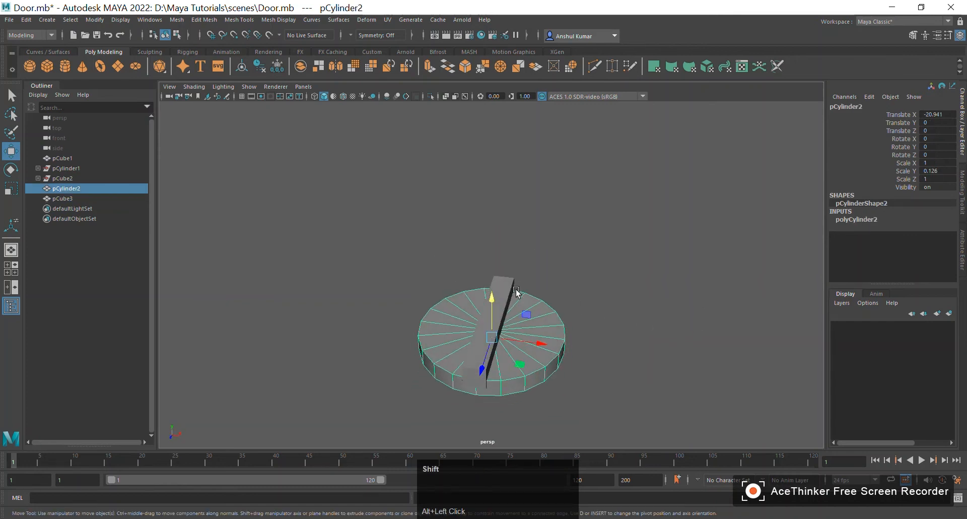
{"action": "left_click", "coordinate": [509, 280], "text": "shift"}
{"action": "left_click_drag", "start_coordinate": [641, 189], "coordinate": [636, 221], "text": "alt"}
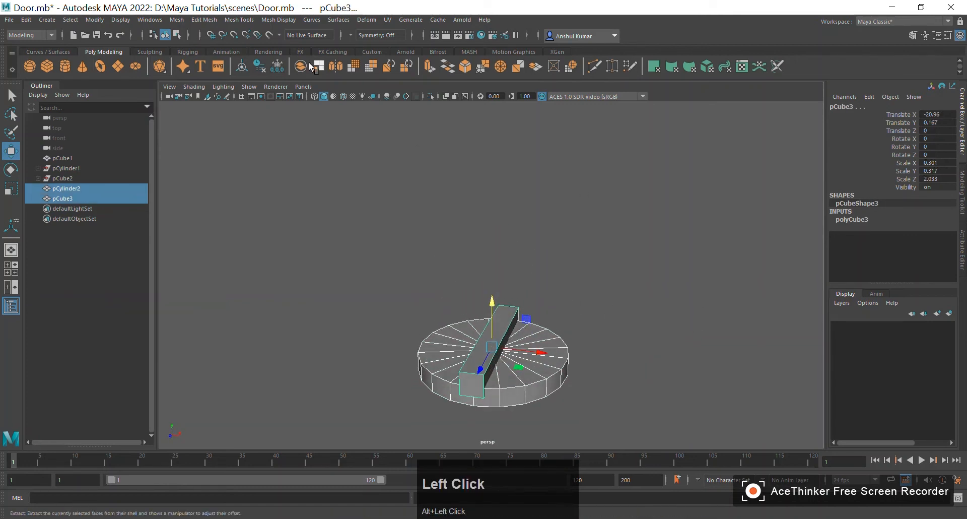
{"action": "left_click", "coordinate": [177, 19]}
{"action": "mouse_move", "coordinate": [216, 45]}
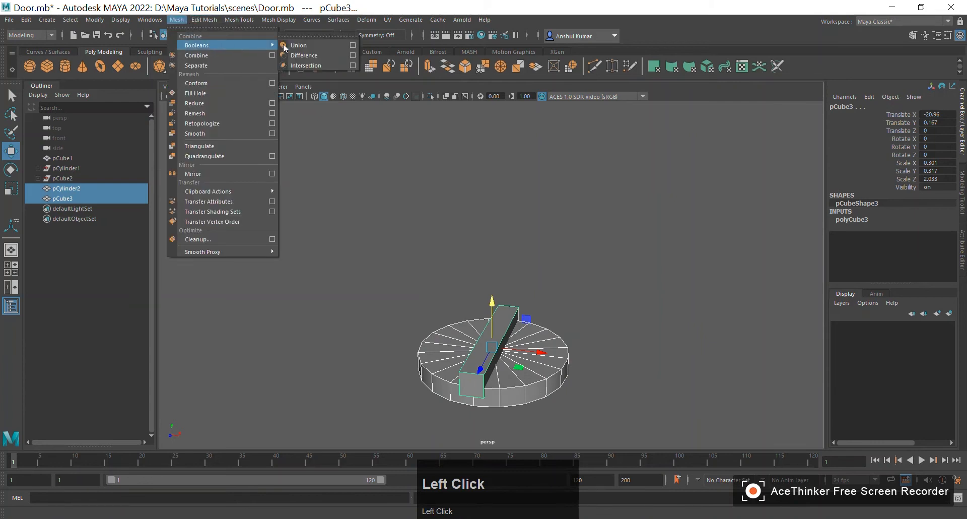
{"action": "left_click", "coordinate": [315, 54]}
- Inspect the slotted disc from several angles and compare it with the screws in the reference photo
{"action": "scroll", "coordinate": [572, 218], "scroll_direction": "down", "scroll_amount": 5}
{"action": "left_click_drag", "start_coordinate": [572, 218], "coordinate": [551, 214], "text": "alt"}
{"action": "left_click", "coordinate": [583, 290]}
{"action": "scroll", "coordinate": [578, 285], "scroll_direction": "down", "scroll_amount": 3}
{"action": "scroll", "coordinate": [565, 283], "scroll_direction": "up", "scroll_amount": 5}
{"action": "right_click_drag", "start_coordinate": [550, 214], "coordinate": [622, 315], "text": "alt"}
{"action": "left_click_drag", "start_coordinate": [622, 316], "coordinate": [595, 304], "text": "alt"}
{"action": "left_click", "coordinate": [322, 518]}
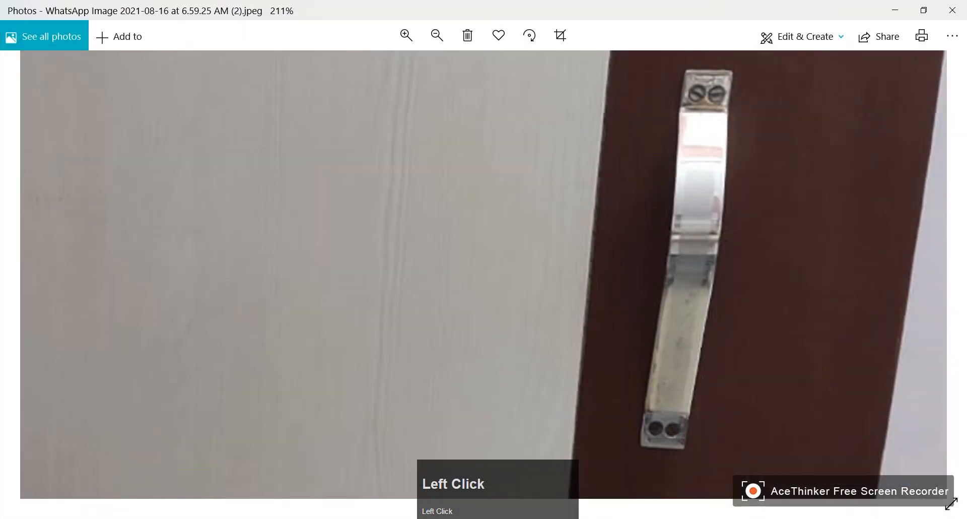
{"action": "left_click", "coordinate": [532, 518]}
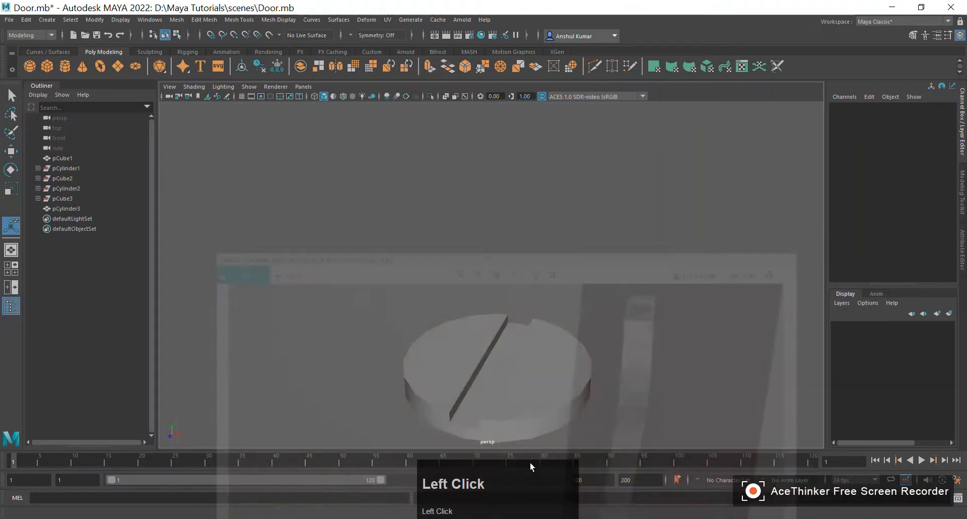
- Move the slotted screw head along X to about 22.199, next to the door handle's upper end
{"action": "scroll", "coordinate": [547, 373], "scroll_direction": "down", "scroll_amount": 4}
{"action": "left_click_drag", "start_coordinate": [552, 343], "coordinate": [550, 408], "text": "alt"}
{"action": "left_click", "coordinate": [513, 294]}
{"action": "scroll", "coordinate": [539, 289], "scroll_direction": "down", "scroll_amount": 4}
{"action": "key", "text": "w"}
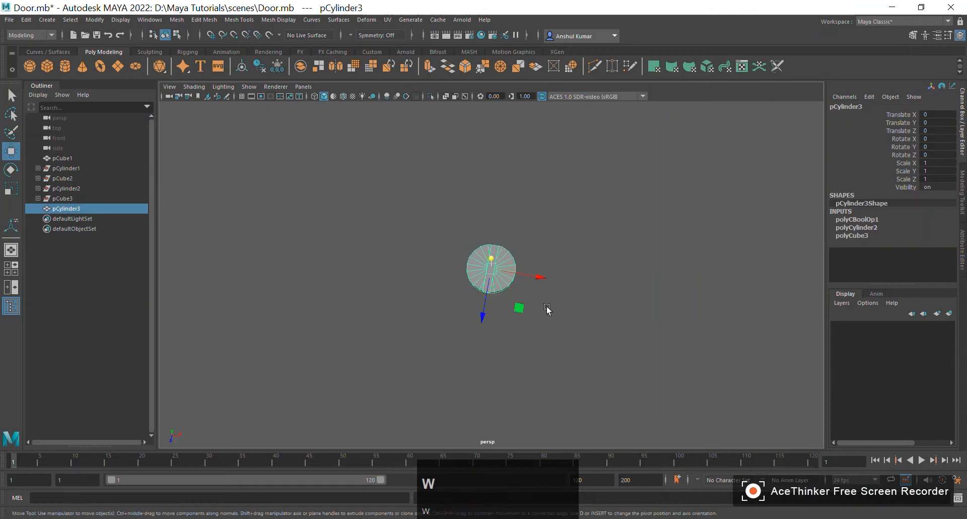
{"action": "left_click_drag", "start_coordinate": [541, 287], "coordinate": [729, 341]}
{"action": "left_click_drag", "start_coordinate": [579, 284], "coordinate": [687, 287]}
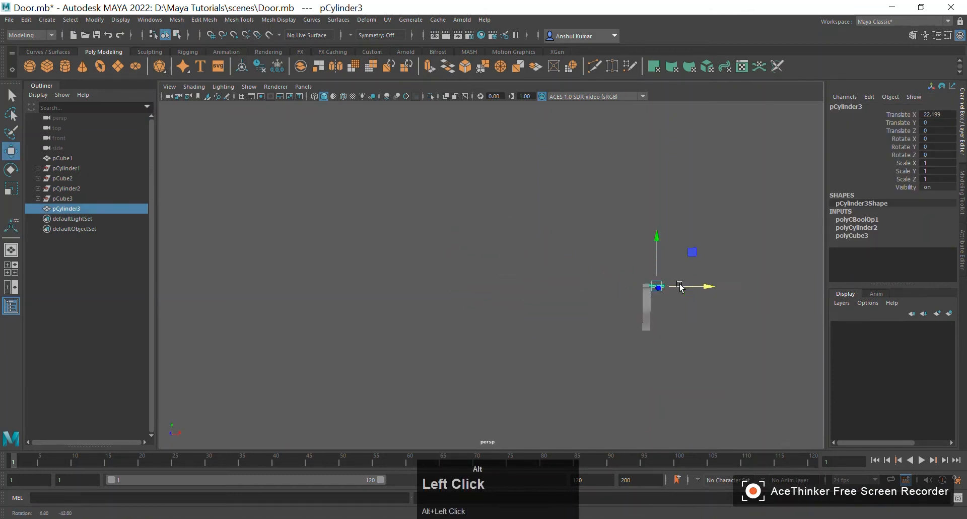
- Rotate the screw head to 90 degrees on X
{"action": "right_click_drag", "start_coordinate": [687, 288], "coordinate": [682, 320], "text": "alt"}
{"action": "middle_click_drag", "start_coordinate": [681, 321], "coordinate": [510, 316], "text": "alt"}
{"action": "left_click_drag", "start_coordinate": [509, 315], "coordinate": [484, 309], "text": "alt"}
{"action": "right_click_drag", "start_coordinate": [484, 308], "coordinate": [551, 359], "text": "alt"}
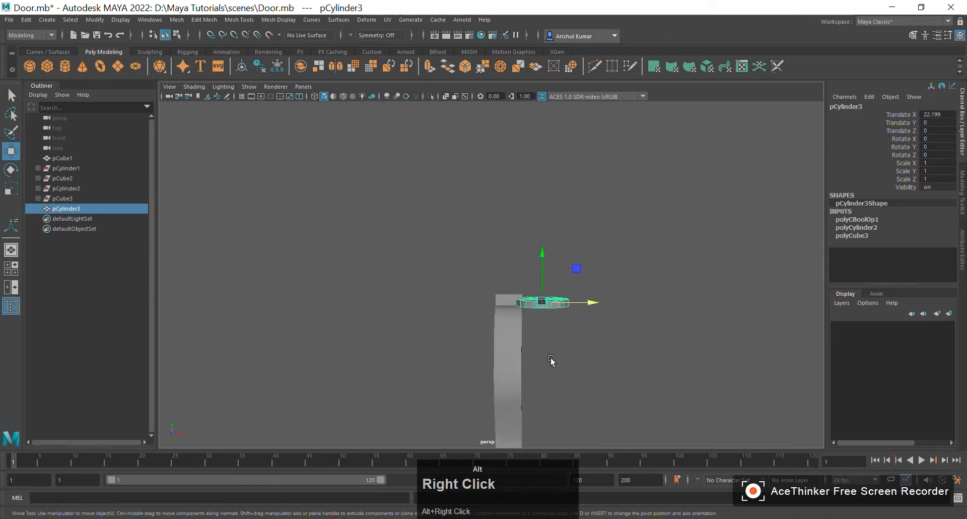
{"action": "key", "text": "e"}
{"action": "left_click_drag", "start_coordinate": [544, 278], "coordinate": [548, 308]}
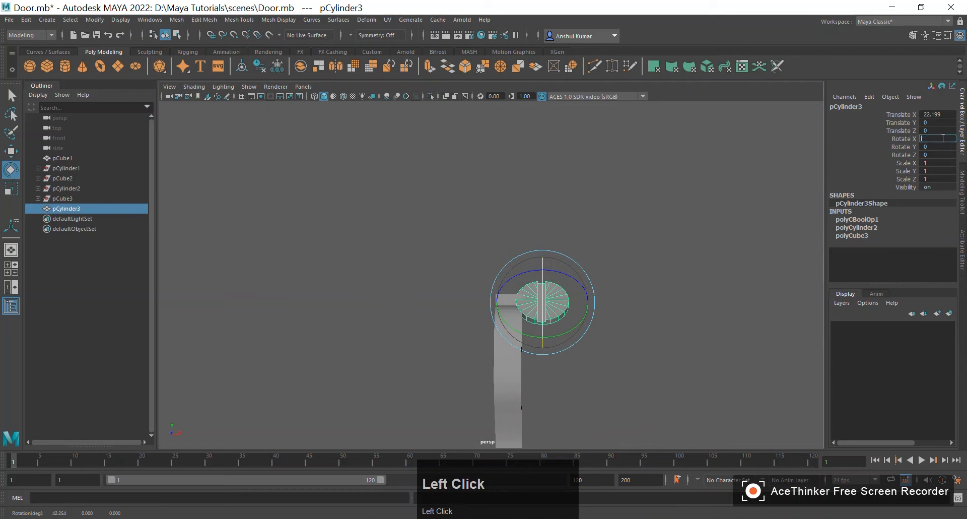
{"action": "key", "text": "Return"}
- Scale the screw head uniformly to about 0.222 and move it to about 20.764 on X at the handle's upper end
{"action": "key", "text": "r"}
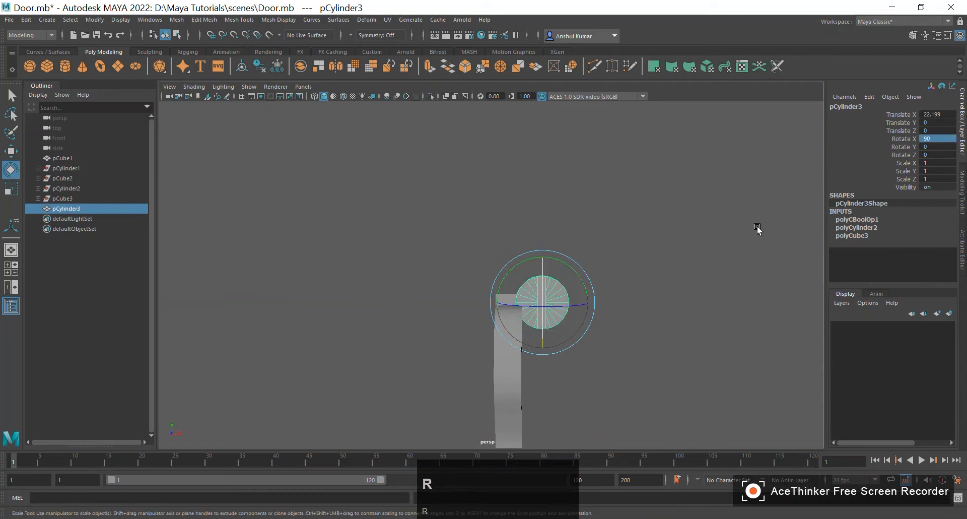
{"action": "left_click_drag", "start_coordinate": [542, 302], "coordinate": [429, 335]}
{"action": "key", "text": "w"}
{"action": "left_click_drag", "start_coordinate": [369, 310], "coordinate": [368, 310]}
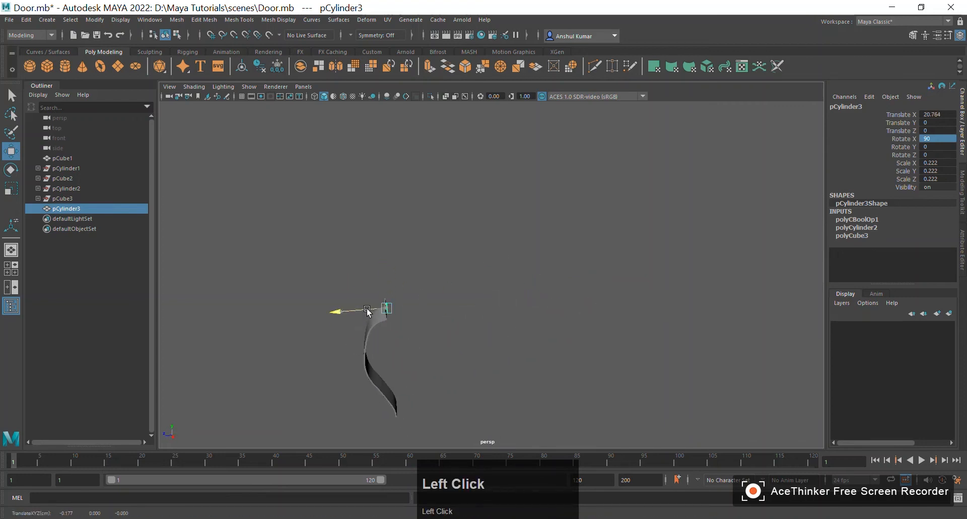
- Position the screw head within the handle's upper plate at about 20.732 on X, 0.084 on Y and 0.107 on Z
{"action": "left_click_drag", "start_coordinate": [390, 351], "coordinate": [508, 329], "text": "alt"}
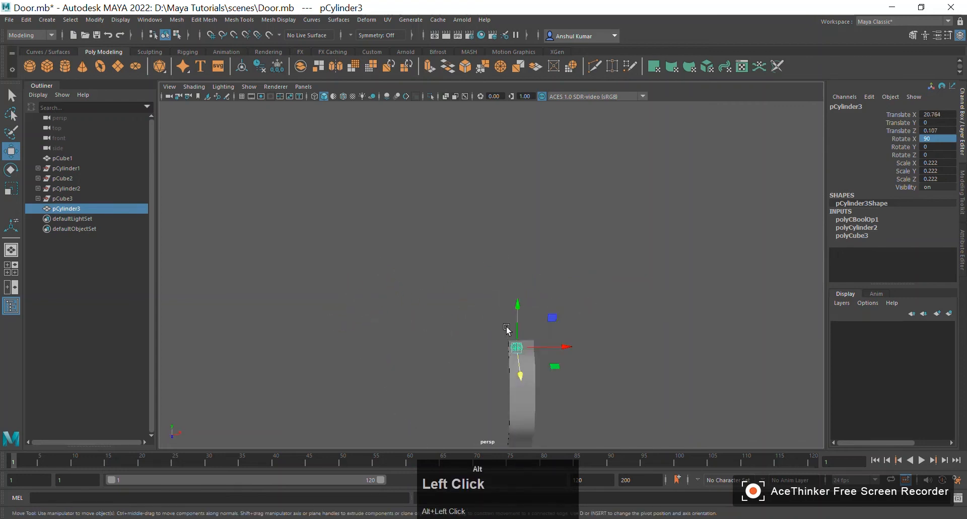
{"action": "middle_click_drag", "start_coordinate": [508, 330], "coordinate": [494, 279], "text": "alt"}
{"action": "right_click_drag", "start_coordinate": [407, 252], "coordinate": [545, 382], "text": "alt"}
{"action": "middle_click_drag", "start_coordinate": [535, 387], "coordinate": [510, 259], "text": "alt"}
{"action": "left_click_drag", "start_coordinate": [511, 259], "coordinate": [504, 264], "text": "alt"}
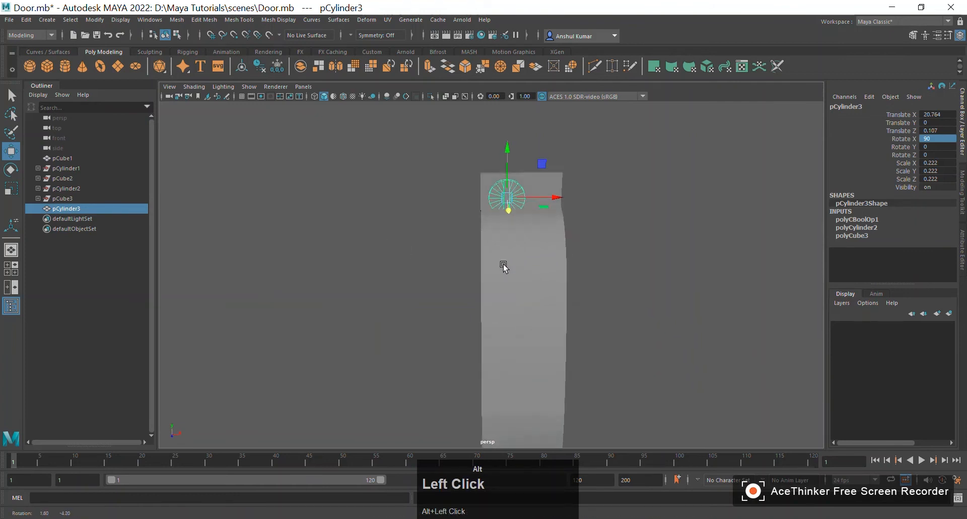
{"action": "middle_click_drag", "start_coordinate": [516, 234], "coordinate": [503, 279], "text": "alt"}
{"action": "right_click_drag", "start_coordinate": [456, 247], "coordinate": [496, 258], "text": "alt"}
{"action": "key", "text": "space"}
{"action": "left_click", "coordinate": [495, 258]}
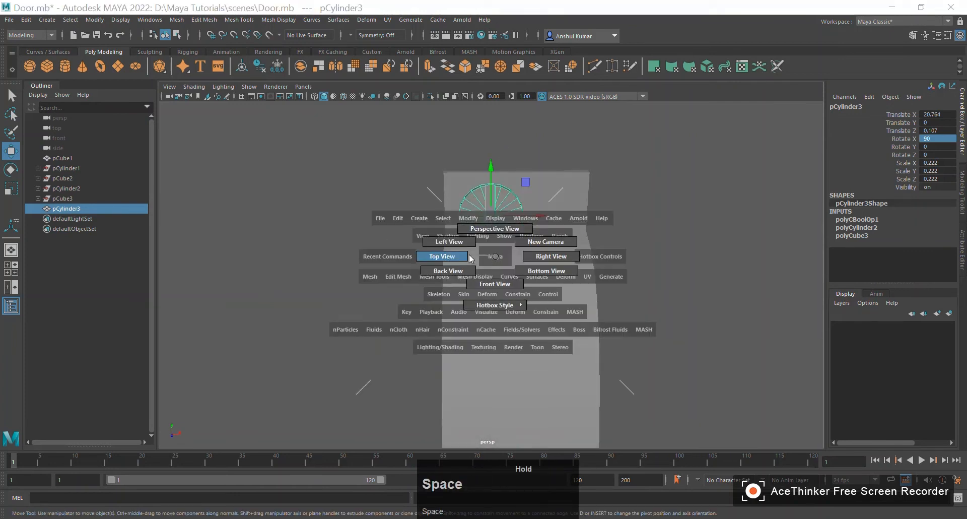
{"action": "left_click_drag", "start_coordinate": [492, 276], "coordinate": [492, 280]}
{"action": "scroll", "coordinate": [532, 255], "scroll_direction": "up", "scroll_amount": 6}
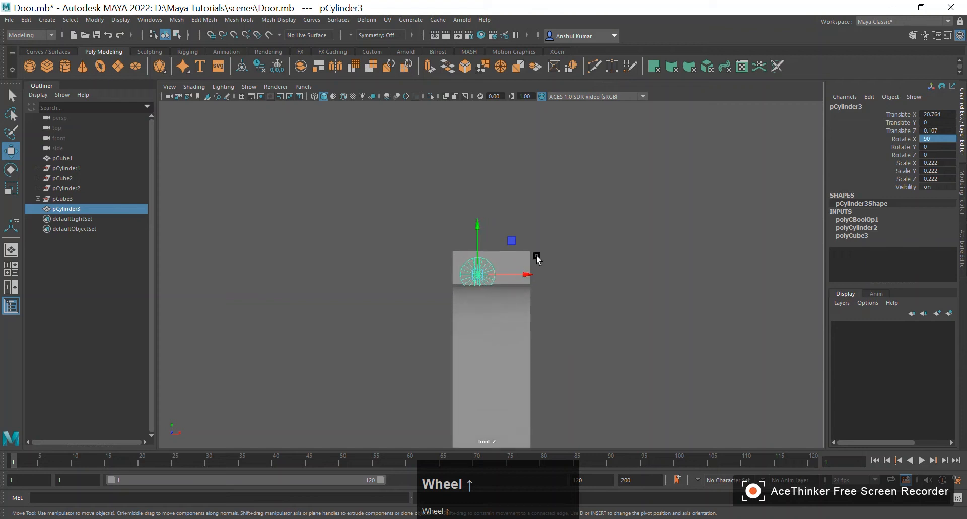
{"action": "scroll", "coordinate": [532, 248], "scroll_direction": "up", "scroll_amount": 2}
{"action": "middle_click_drag", "start_coordinate": [441, 211], "coordinate": [510, 210], "text": "alt"}
{"action": "right_click_drag", "start_coordinate": [510, 211], "coordinate": [607, 305], "text": "alt"}
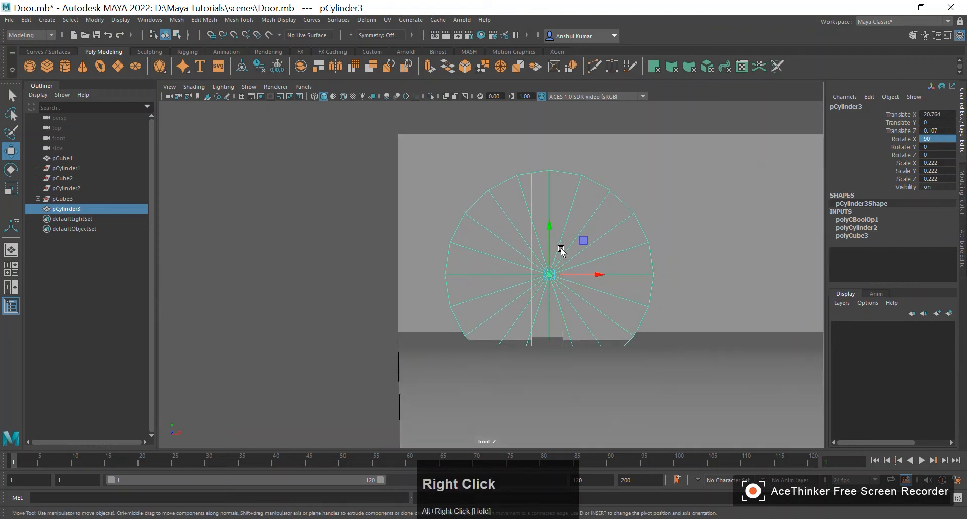
{"action": "left_click_drag", "start_coordinate": [552, 218], "coordinate": [556, 186]}
{"action": "left_click_drag", "start_coordinate": [593, 235], "coordinate": [576, 236]}
- Scale the screw head uniformly to about 0.138 so it fits inside the handle's upper plate
{"action": "scroll", "coordinate": [622, 246], "scroll_direction": "down", "scroll_amount": 8}
{"action": "middle_click_drag", "start_coordinate": [630, 247], "coordinate": [636, 222], "text": "alt"}
{"action": "right_click_drag", "start_coordinate": [393, 266], "coordinate": [606, 292], "text": "alt"}
{"action": "key", "text": "r"}
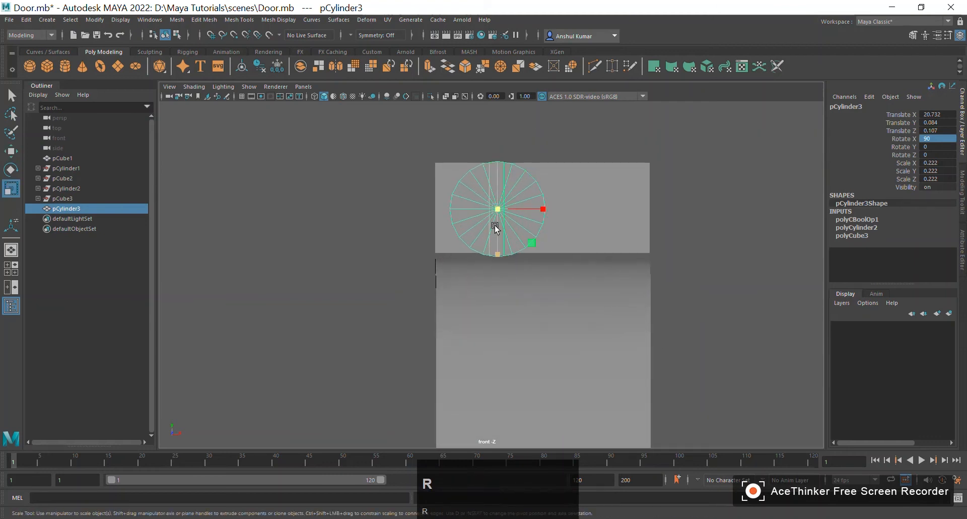
{"action": "left_click_drag", "start_coordinate": [496, 212], "coordinate": [487, 212]}
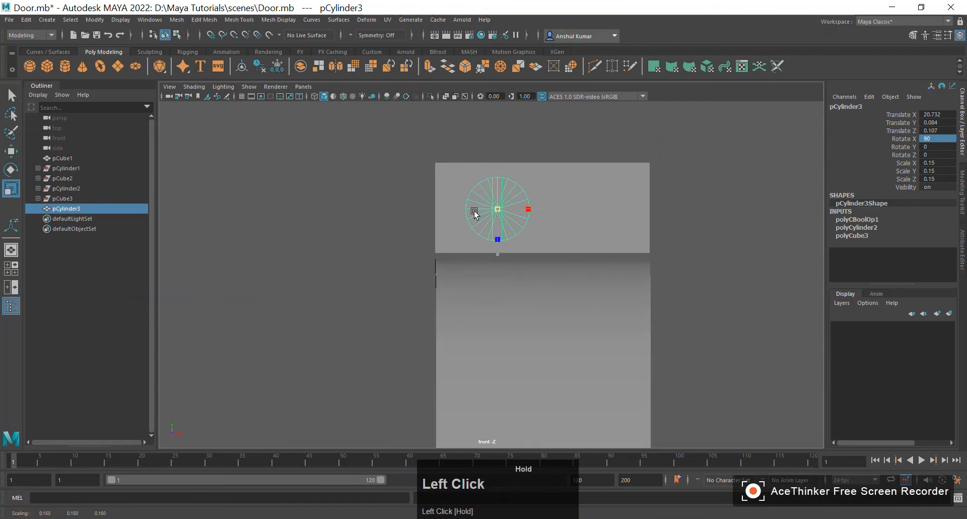
- Duplicate the screw head and move the copy along X to about 21.18 on the same plate
{"action": "key", "text": "ctrl+d"}
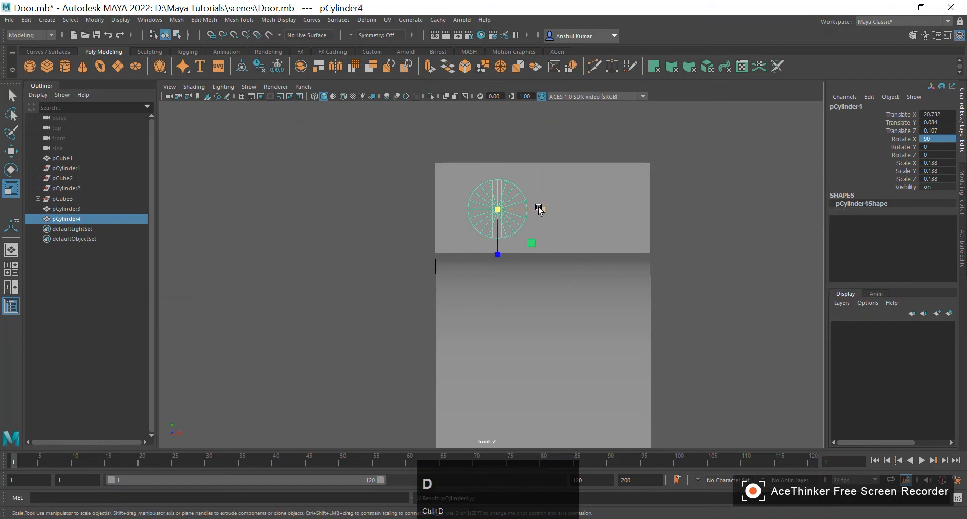
{"action": "key", "text": "w"}
{"action": "left_click_drag", "start_coordinate": [539, 209], "coordinate": [628, 215]}
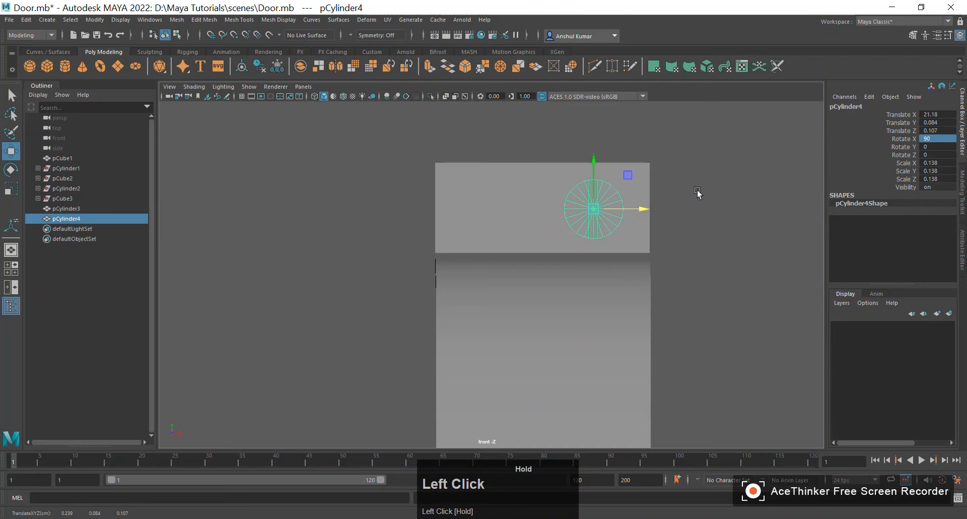
{"action": "left_click", "coordinate": [716, 162]}
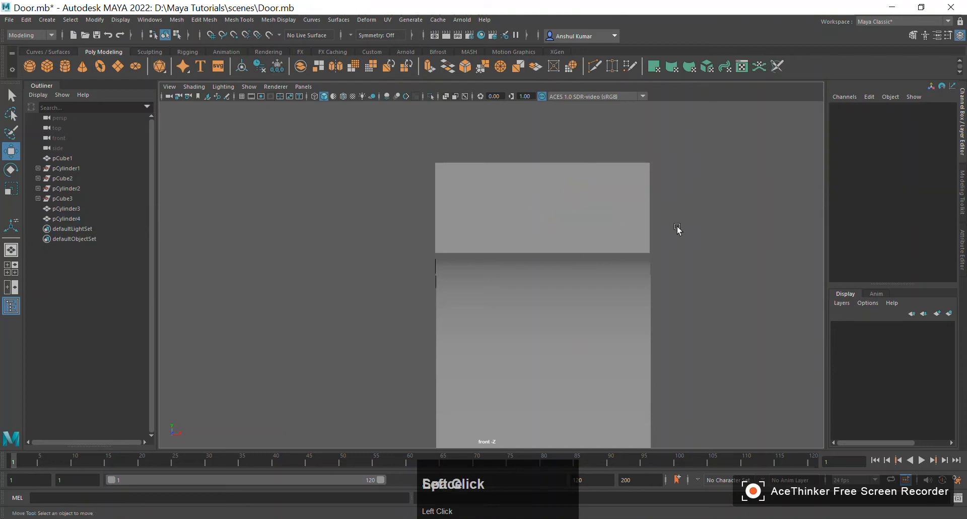
- Rotate the original screw head about its own axis so its slot runs diagonally across the plate
{"action": "key", "text": "space"}
{"action": "left_click_drag", "start_coordinate": [677, 227], "coordinate": [676, 207]}
{"action": "left_click_drag", "start_coordinate": [678, 210], "coordinate": [654, 206], "text": "alt"}
{"action": "middle_click_drag", "start_coordinate": [465, 170], "coordinate": [626, 208], "text": "alt"}
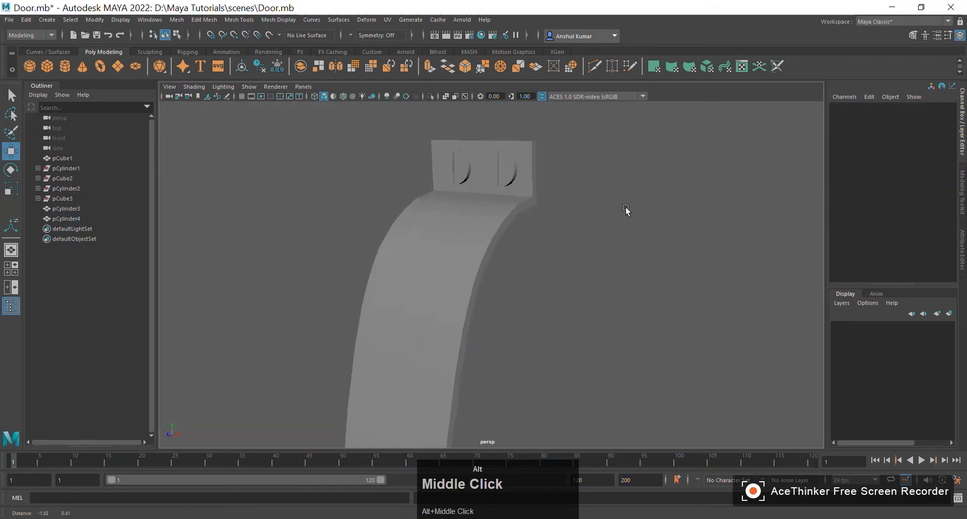
{"action": "left_click_drag", "start_coordinate": [626, 208], "coordinate": [588, 223], "text": "alt"}
{"action": "middle_click_drag", "start_coordinate": [587, 222], "coordinate": [607, 249], "text": "alt"}
{"action": "right_click_drag", "start_coordinate": [607, 249], "coordinate": [688, 257], "text": "alt"}
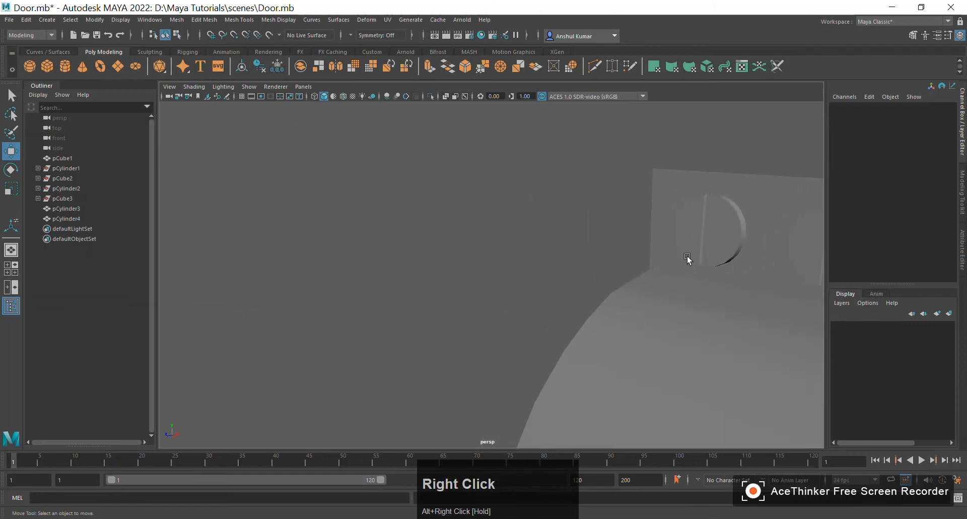
{"action": "left_click", "coordinate": [688, 258]}
{"action": "middle_click_drag", "start_coordinate": [661, 255], "coordinate": [577, 244], "text": "alt"}
{"action": "key", "text": "e"}
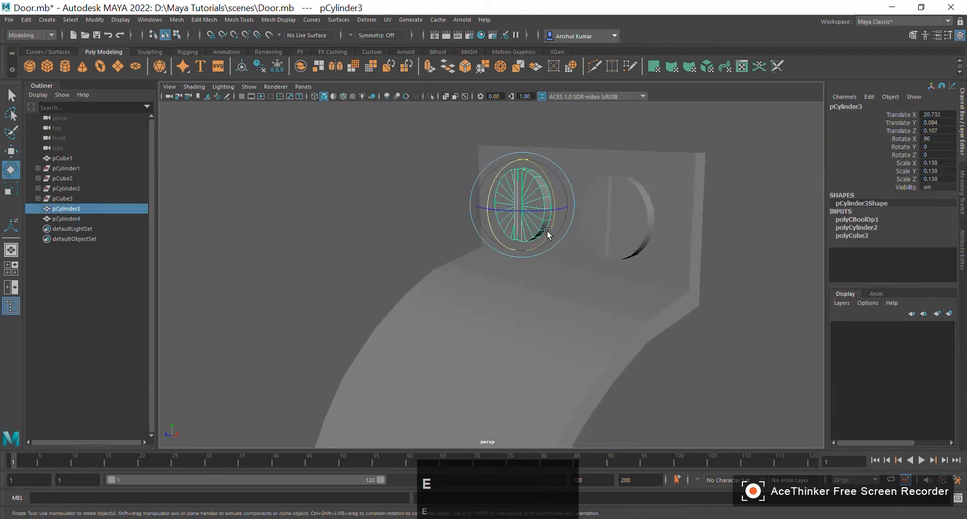
{"action": "left_click_drag", "start_coordinate": [547, 232], "coordinate": [554, 201]}
- Check the reference photo's screws and rotate the duplicated screw head to about -89.319 on Z
{"action": "left_click_drag", "start_coordinate": [446, 244], "coordinate": [484, 259], "text": "alt"}
{"action": "middle_click_drag", "start_coordinate": [590, 255], "coordinate": [556, 191], "text": "alt"}
{"action": "left_click", "coordinate": [756, 182]}
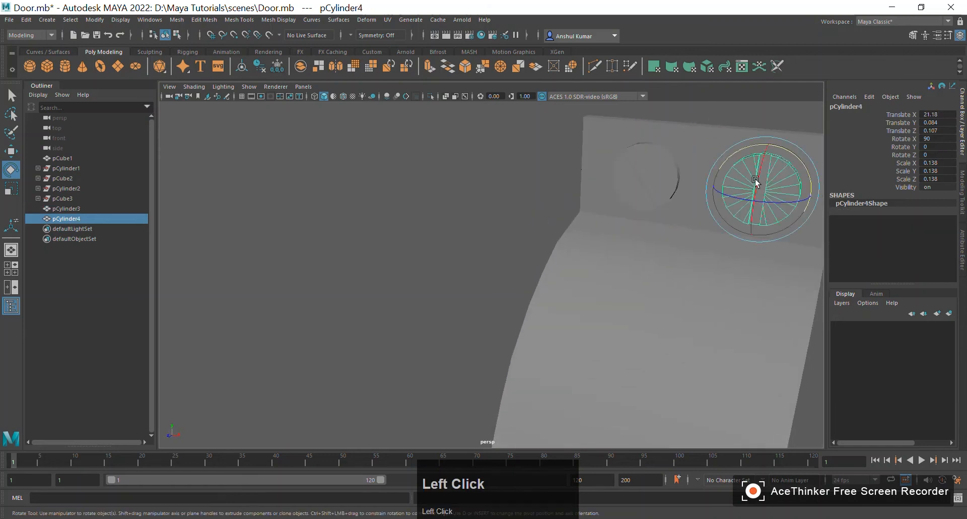
{"action": "left_click", "coordinate": [438, 518]}
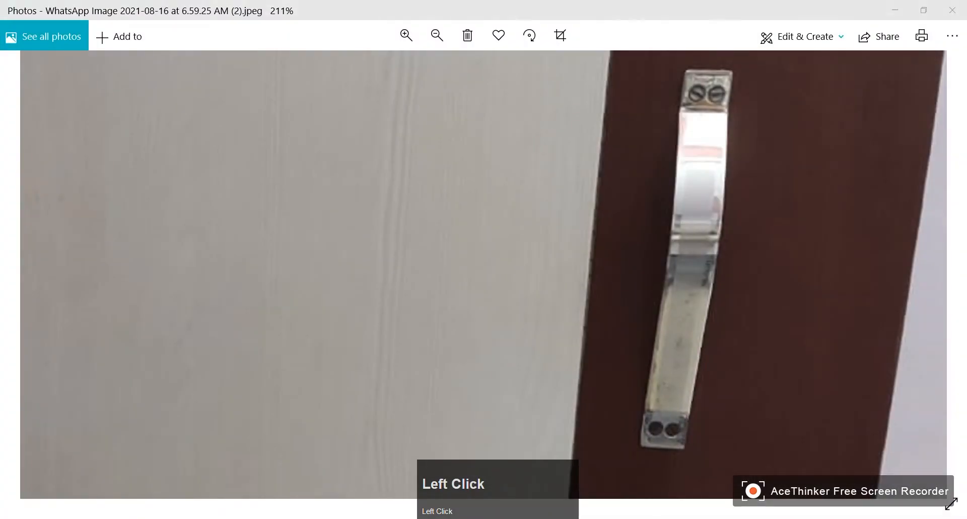
{"action": "left_click", "coordinate": [438, 518]}
{"action": "middle_click_drag", "start_coordinate": [752, 298], "coordinate": [748, 187], "text": "alt"}
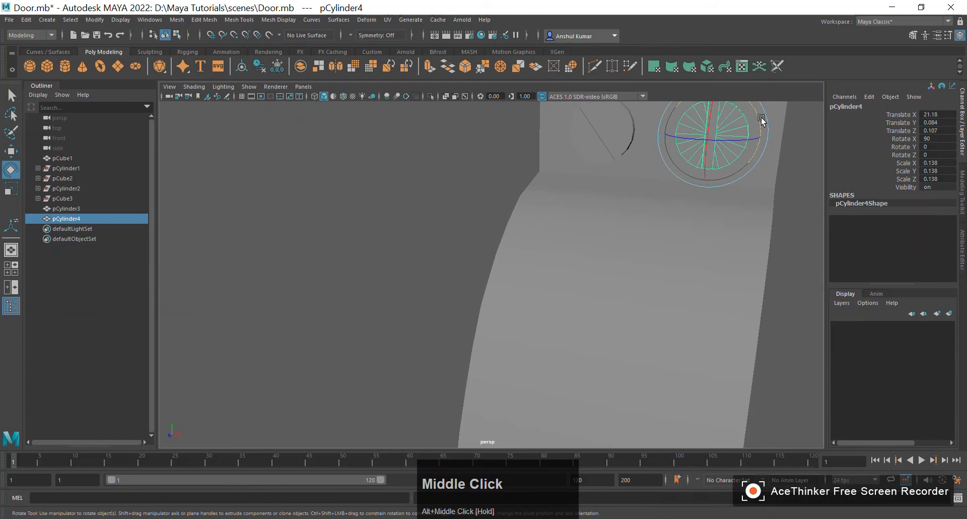
{"action": "left_click_drag", "start_coordinate": [762, 121], "coordinate": [715, 166]}
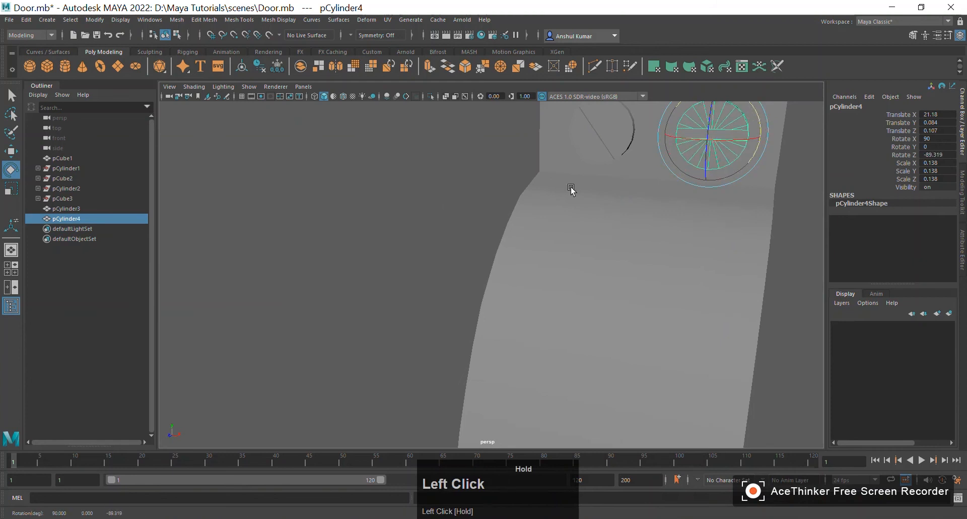
{"action": "left_click", "coordinate": [440, 205]}
- Inspect the two screw heads on the handle plate from the front and side for placement and protrusion
{"action": "scroll", "coordinate": [441, 206], "scroll_direction": "down", "scroll_amount": 5}
{"action": "left_click_drag", "start_coordinate": [440, 205], "coordinate": [739, 225], "text": "alt"}
{"action": "middle_click_drag", "start_coordinate": [739, 225], "coordinate": [558, 282], "text": "alt"}
{"action": "left_click_drag", "start_coordinate": [557, 283], "coordinate": [585, 285], "text": "alt"}
{"action": "right_click_drag", "start_coordinate": [585, 285], "coordinate": [630, 255], "text": "alt"}
{"action": "left_click_drag", "start_coordinate": [631, 255], "coordinate": [635, 203], "text": "alt"}
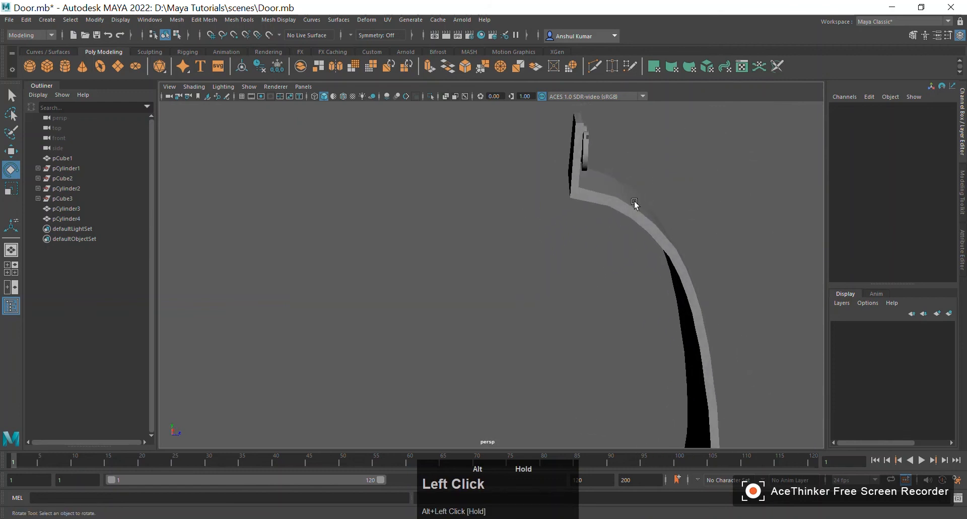
{"action": "middle_click_drag", "start_coordinate": [635, 203], "coordinate": [519, 321], "text": "alt"}
{"action": "right_click_drag", "start_coordinate": [519, 321], "coordinate": [440, 251], "text": "alt"}
{"action": "left_click_drag", "start_coordinate": [441, 251], "coordinate": [463, 337], "text": "alt"}
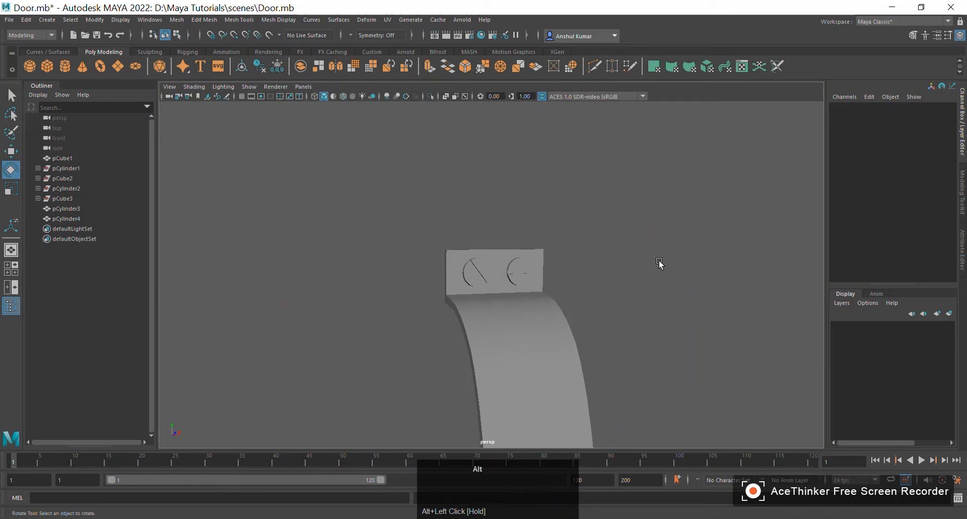
- Preview the handle and screws against the blue gradient viewport background and return to the plain grey one
{"action": "key", "text": "alt+b"}
{"action": "key", "text": "alt+b"}
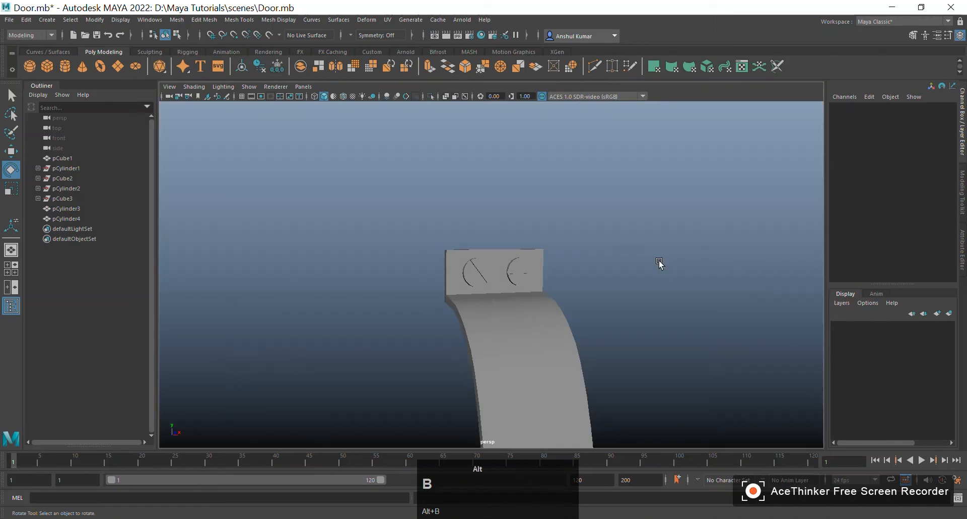
{"action": "scroll", "coordinate": [598, 264], "scroll_direction": "up", "scroll_amount": 2}
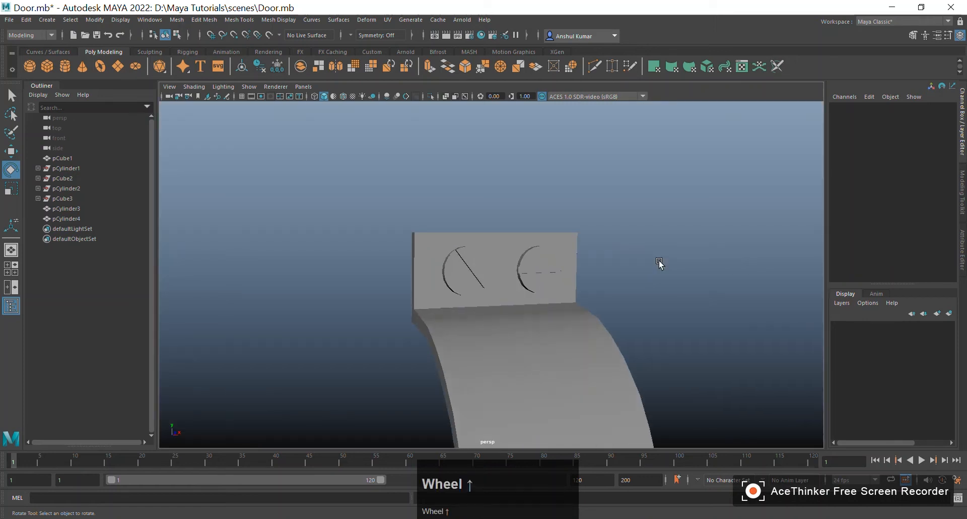
{"action": "left_click_drag", "start_coordinate": [598, 264], "coordinate": [632, 253], "text": "alt"}
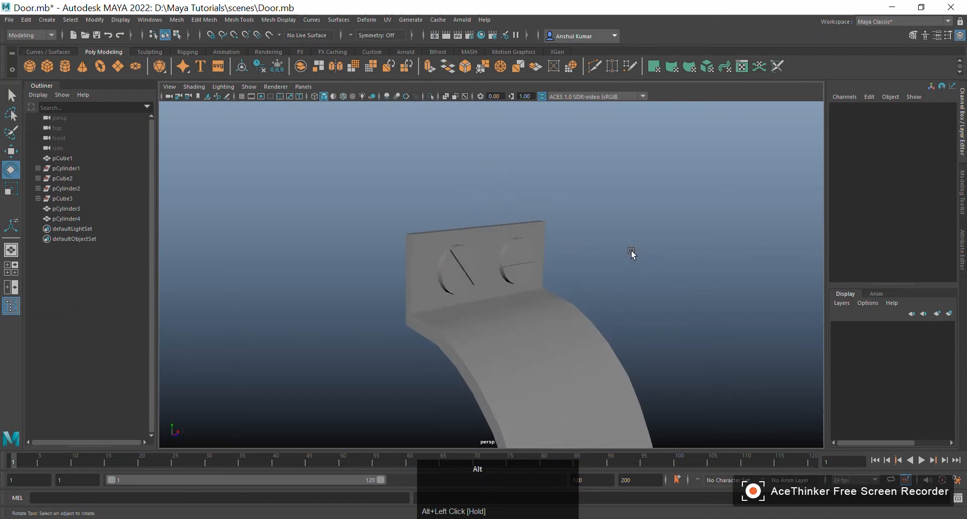
{"action": "key", "text": "alt+b"}
{"action": "key", "text": "alt+b"}
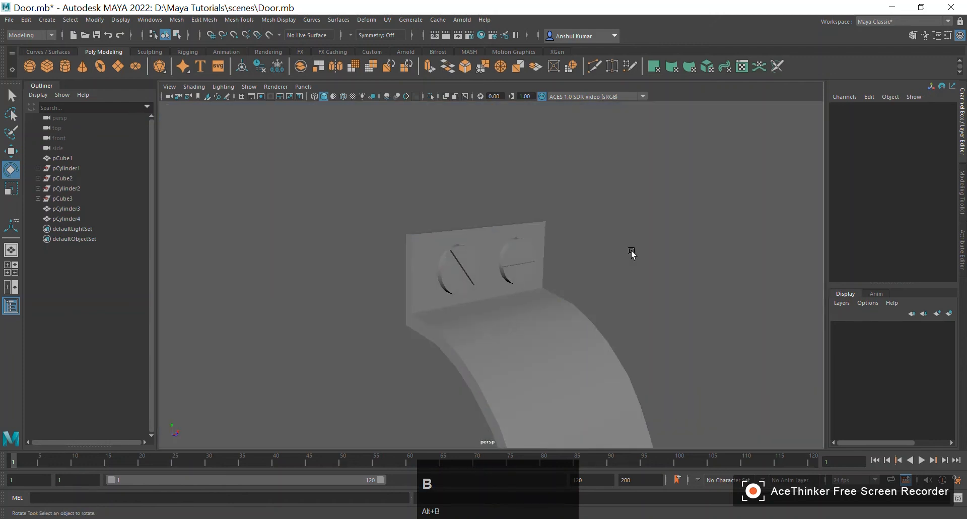
- Darken the color of the duplicated screw head's lambert1 material to a very dark grey
{"action": "left_click_drag", "start_coordinate": [654, 239], "coordinate": [562, 266], "text": "alt"}
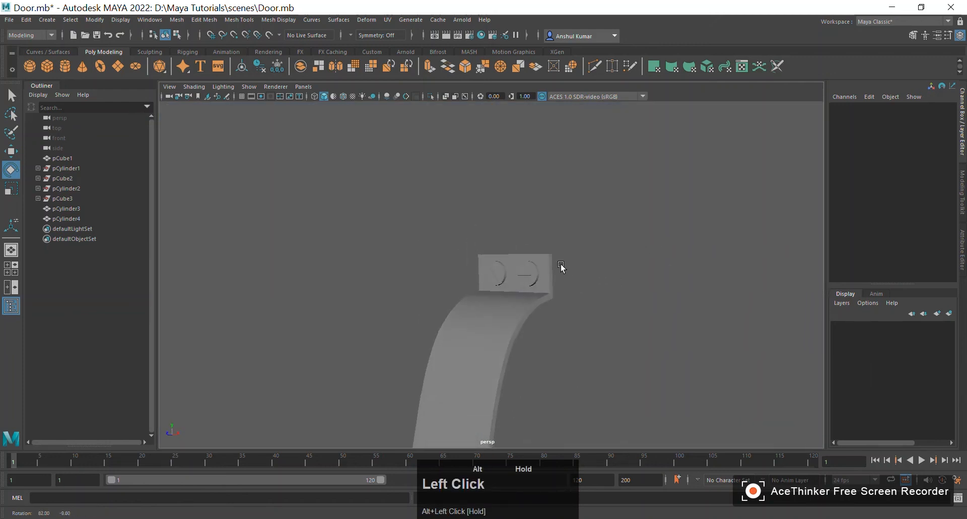
{"action": "left_click", "coordinate": [532, 280]}
{"action": "left_click_drag", "start_coordinate": [793, 185], "coordinate": [810, 208], "text": "alt"}
{"action": "right_click_drag", "start_coordinate": [559, 194], "coordinate": [636, 201], "text": "alt"}
{"action": "left_click_drag", "start_coordinate": [636, 202], "coordinate": [684, 220], "text": "alt"}
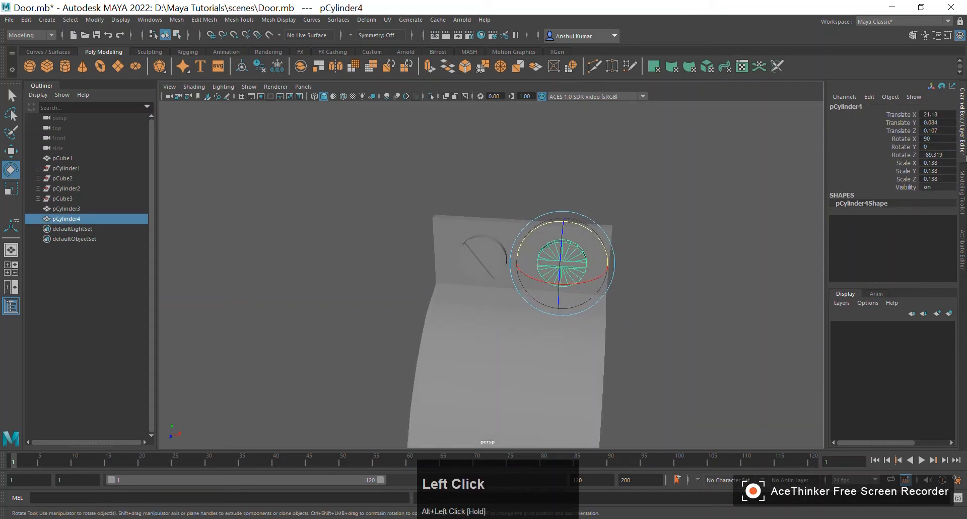
{"action": "left_click", "coordinate": [963, 211]}
{"action": "left_click", "coordinate": [964, 240]}
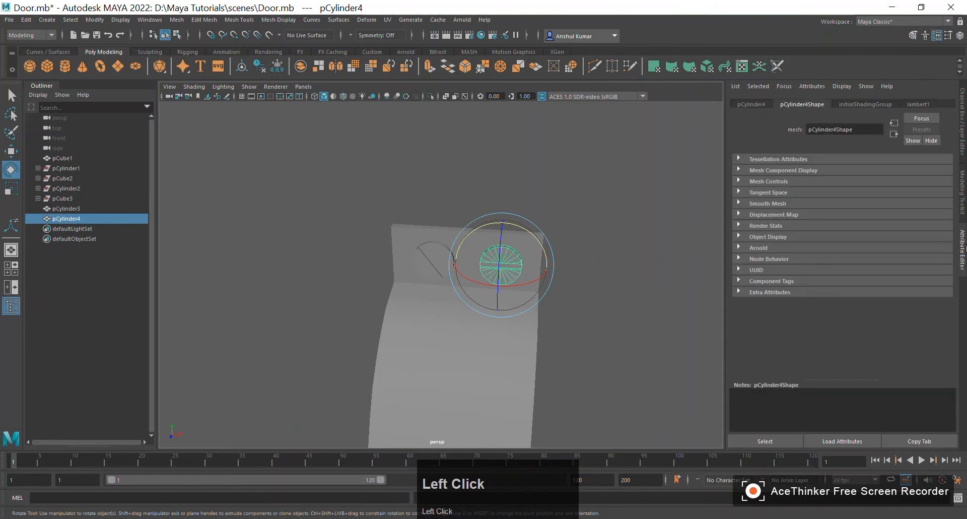
{"action": "left_click", "coordinate": [922, 105]}
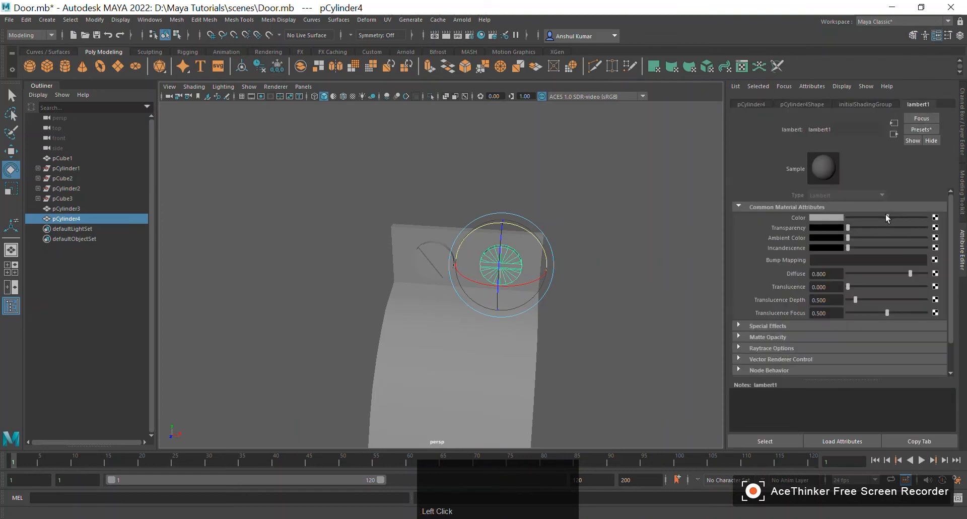
{"action": "left_click_drag", "start_coordinate": [888, 215], "coordinate": [860, 218]}
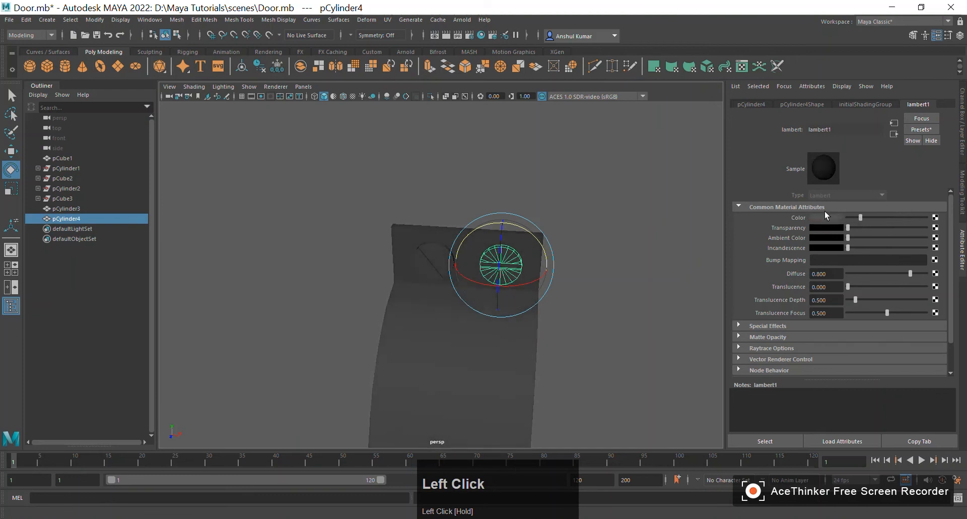
{"action": "left_click", "coordinate": [603, 186]}
- Inspect the darkened handle and screw heads from several angles and distances
{"action": "left_click_drag", "start_coordinate": [602, 186], "coordinate": [650, 199], "text": "alt"}
{"action": "right_click_drag", "start_coordinate": [650, 198], "coordinate": [523, 223], "text": "alt"}
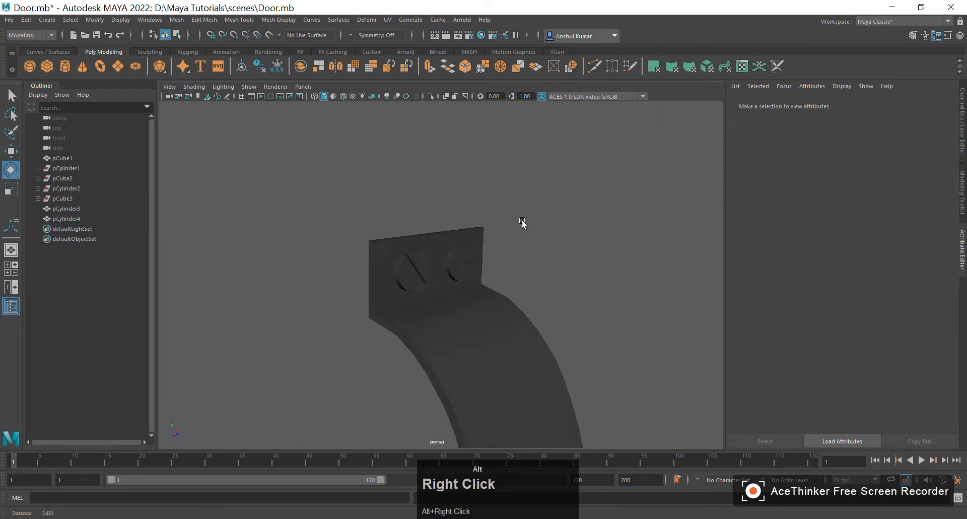
{"action": "left_click_drag", "start_coordinate": [523, 222], "coordinate": [441, 259], "text": "alt"}
{"action": "scroll", "coordinate": [565, 203], "scroll_direction": "down", "scroll_amount": 5}
{"action": "right_click_drag", "start_coordinate": [441, 259], "coordinate": [529, 301], "text": "alt"}
{"action": "left_click_drag", "start_coordinate": [530, 301], "coordinate": [622, 268], "text": "alt"}
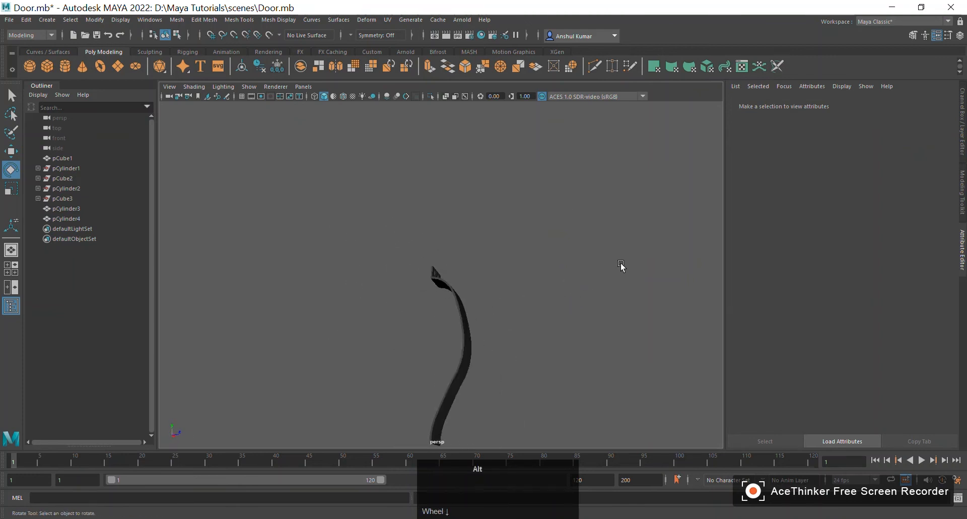
{"action": "right_click_drag", "start_coordinate": [622, 268], "coordinate": [452, 317], "text": "alt"}
{"action": "left_click_drag", "start_coordinate": [451, 317], "coordinate": [389, 260], "text": "alt"}
{"action": "scroll", "coordinate": [655, 253], "scroll_direction": "down", "scroll_amount": 3}
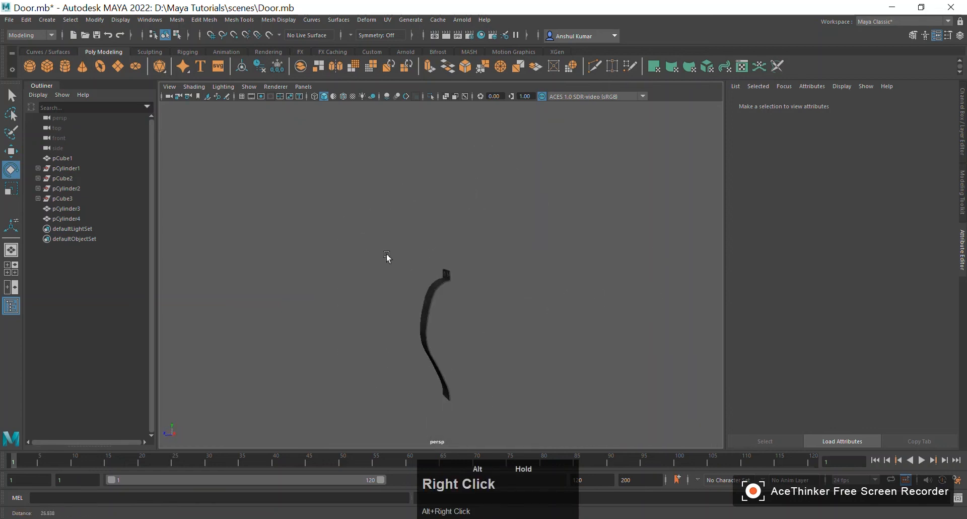
{"action": "right_click_drag", "start_coordinate": [388, 260], "coordinate": [483, 292], "text": "alt"}
{"action": "left_click_drag", "start_coordinate": [483, 292], "coordinate": [527, 312], "text": "alt"}
- Compare the material assigned to the handle strip with the one on the duplicated screw head
{"action": "left_click", "coordinate": [433, 305]}
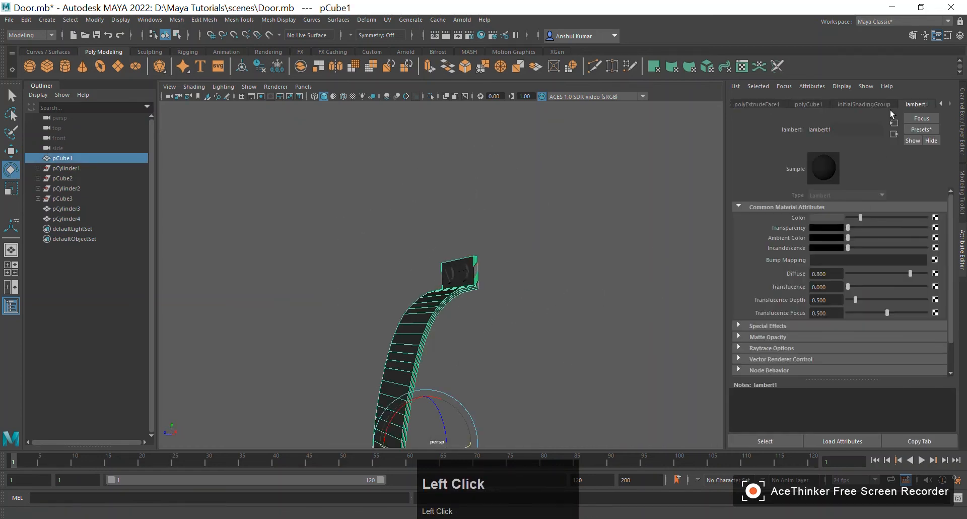
{"action": "left_click", "coordinate": [462, 273]}
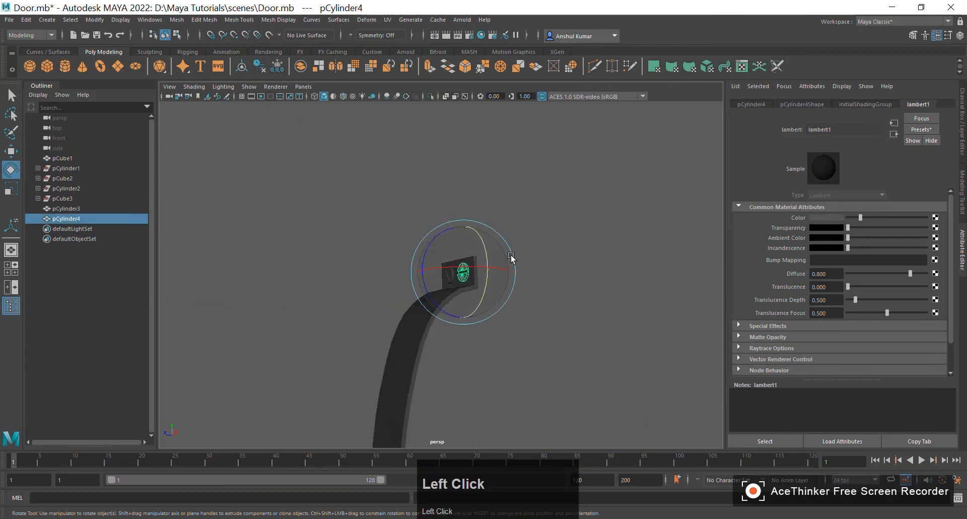
{"action": "left_click_drag", "start_coordinate": [342, 264], "coordinate": [505, 242], "text": "alt"}
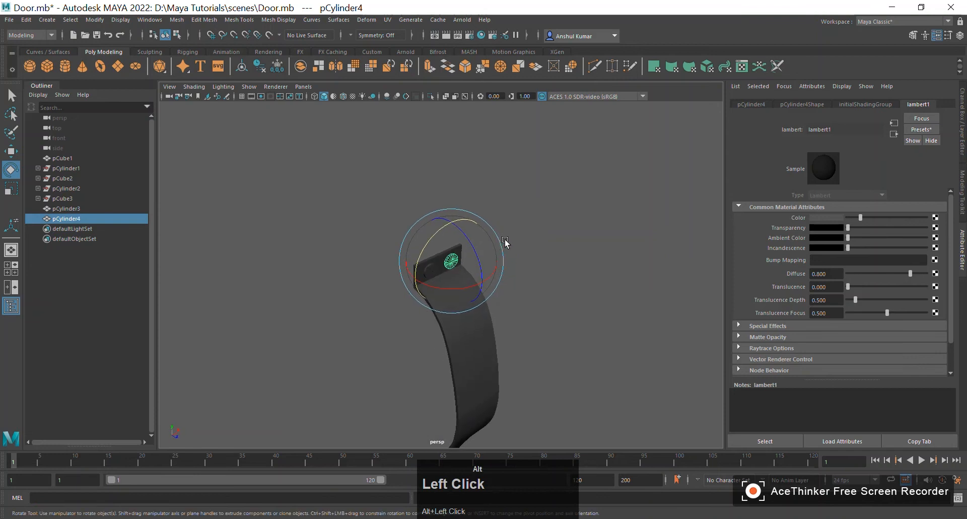
{"action": "left_click", "coordinate": [476, 327]}
{"action": "left_click_drag", "start_coordinate": [654, 334], "coordinate": [675, 282], "text": "alt"}
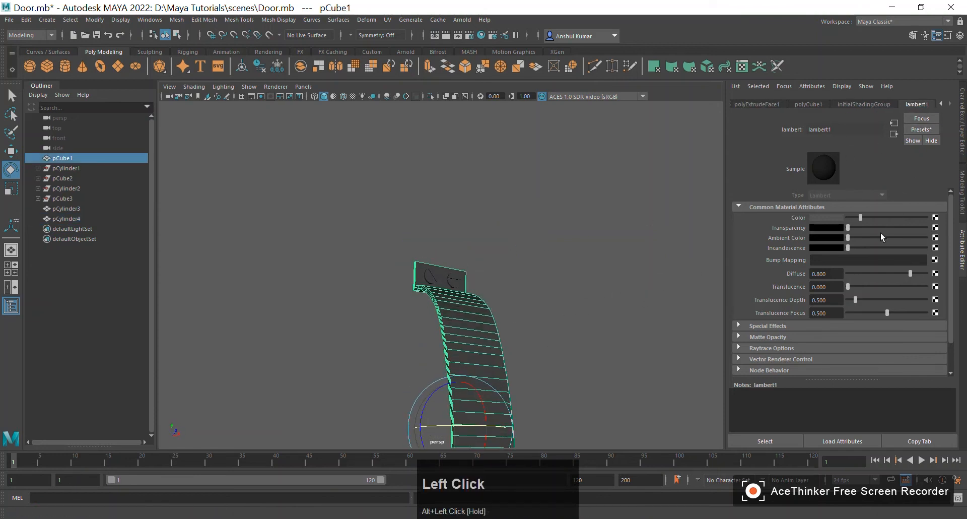
- Lighten the color of the handle strip's lambert1 material slightly and check the strip and screw heads
{"action": "mouse_move", "coordinate": [860, 216]}
{"action": "left_mouse_down"}
{"action": "mouse_move", "coordinate": [874, 218]}
{"action": "mouse_move", "coordinate": [867, 219]}
{"action": "left_mouse_up"}
{"action": "left_click_drag", "start_coordinate": [547, 252], "coordinate": [438, 282], "text": "alt"}
{"action": "right_click_drag", "start_coordinate": [438, 282], "coordinate": [460, 347], "text": "alt"}
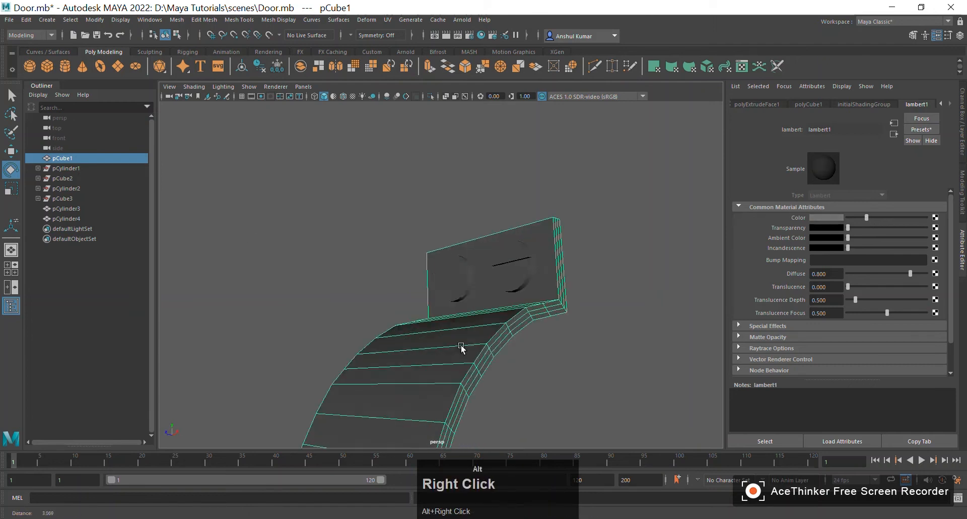
{"action": "left_click_drag", "start_coordinate": [460, 346], "coordinate": [501, 284], "text": "alt"}
{"action": "left_click", "coordinate": [540, 212]}
{"action": "scroll", "coordinate": [540, 213], "scroll_direction": "down", "scroll_amount": 6}
{"action": "left_click_drag", "start_coordinate": [542, 216], "coordinate": [487, 341], "text": "alt"}
{"action": "scroll", "coordinate": [449, 350], "scroll_direction": "down", "scroll_amount": 3}
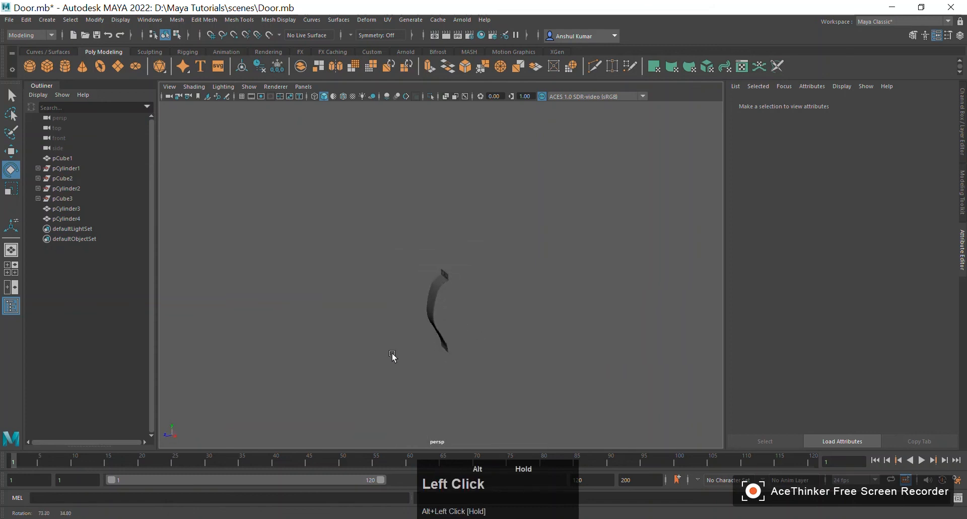
{"action": "right_click_drag", "start_coordinate": [392, 356], "coordinate": [534, 408], "text": "alt"}
{"action": "left_click_drag", "start_coordinate": [533, 409], "coordinate": [504, 373], "text": "alt"}
- Shift the pivot of the duplicated screw head to its back face using vertex snapping
{"action": "left_click", "coordinate": [499, 313]}
{"action": "left_click_drag", "start_coordinate": [499, 313], "coordinate": [511, 339], "text": "alt"}
{"action": "right_click_drag", "start_coordinate": [512, 339], "coordinate": [475, 380], "text": "alt"}
{"action": "left_click_drag", "start_coordinate": [475, 380], "coordinate": [484, 337], "text": "alt"}
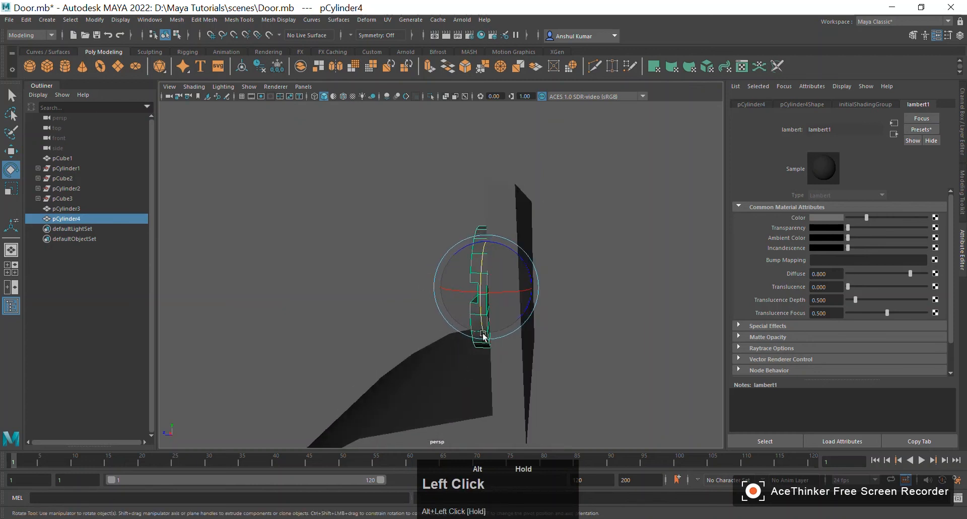
{"action": "right_click_drag", "start_coordinate": [484, 337], "coordinate": [551, 358], "text": "alt"}
{"action": "left_click_drag", "start_coordinate": [550, 358], "coordinate": [549, 292], "text": "alt"}
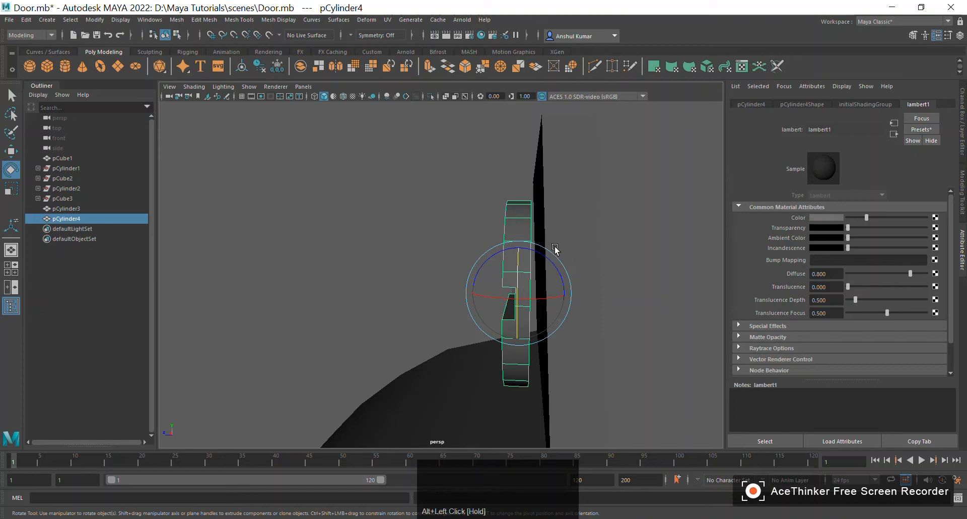
{"action": "key", "text": "d"}
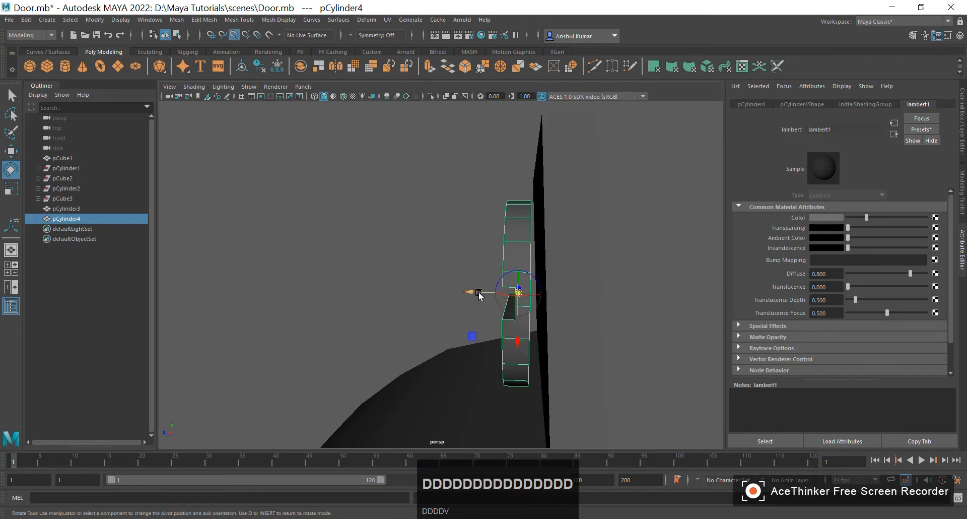
{"action": "left_click_drag", "start_coordinate": [479, 293], "coordinate": [480, 295]}
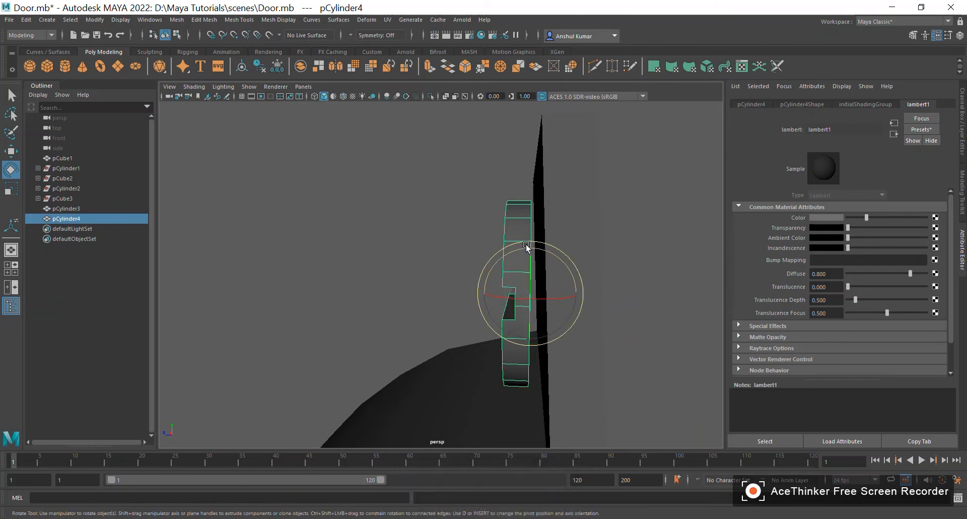
- Move the duplicated screw head along its depth axis with vertex snapping until its back meets the handle's upper plate
{"action": "key", "text": "v"}
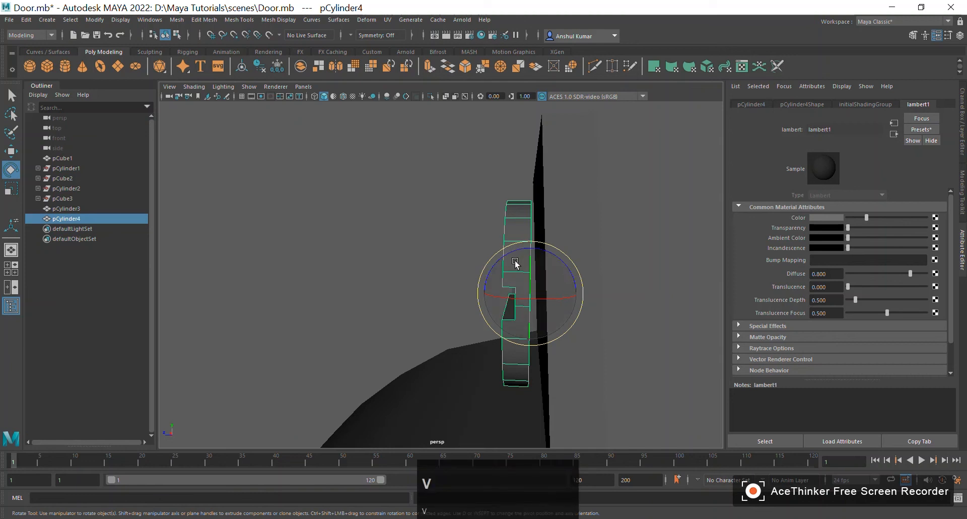
{"action": "key", "text": "w"}
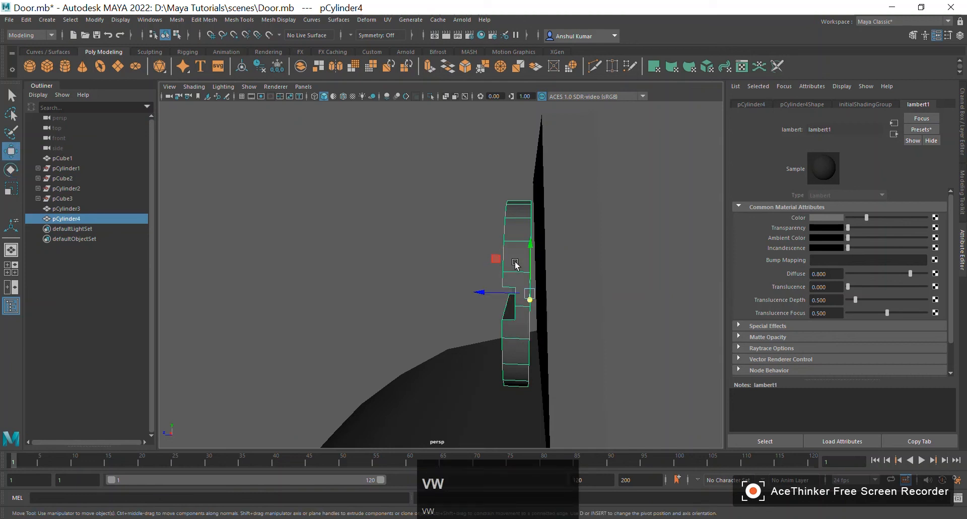
{"action": "key", "text": "v"}
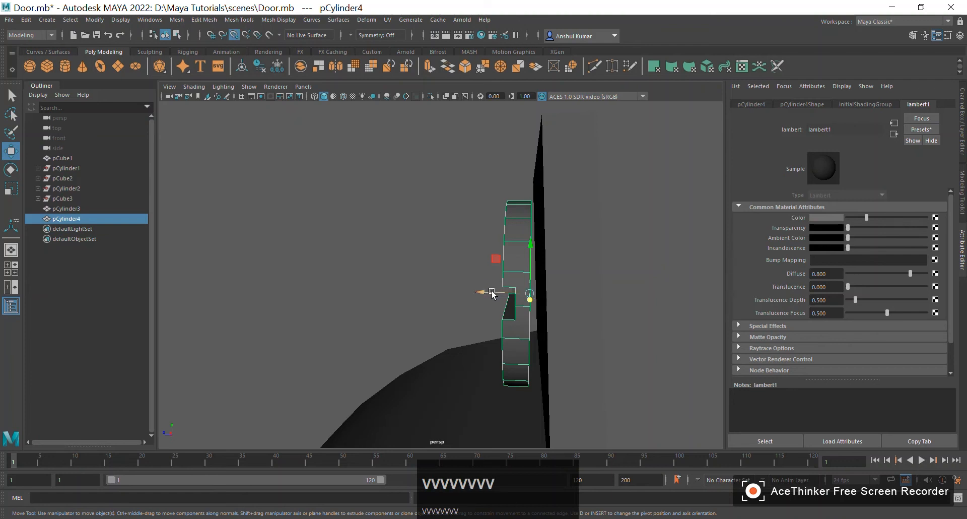
{"action": "left_click_drag", "start_coordinate": [492, 292], "coordinate": [573, 306]}
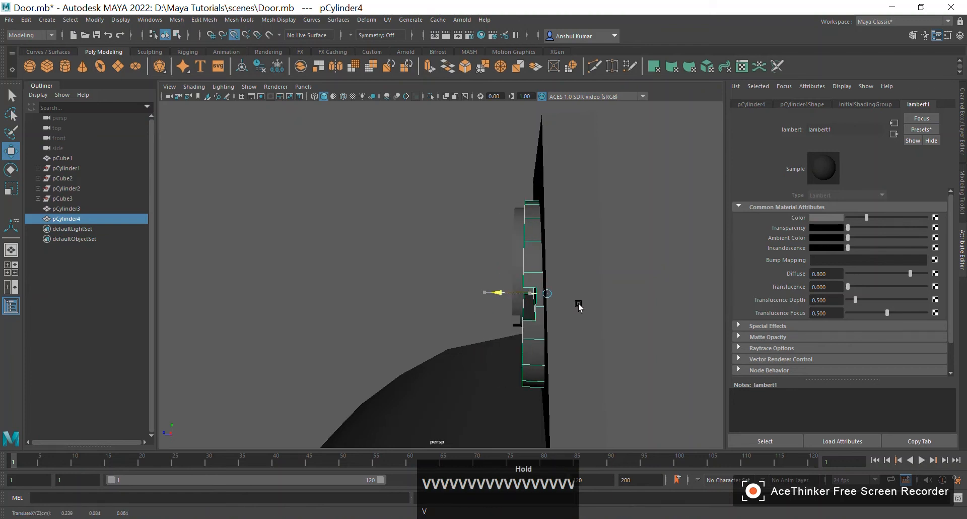
{"action": "left_click", "coordinate": [637, 244]}
- Adjust the original screw head's pivot and seat the head against the handle's upper plate
{"action": "scroll", "coordinate": [637, 241], "scroll_direction": "down", "scroll_amount": 3}
{"action": "left_click_drag", "start_coordinate": [637, 240], "coordinate": [483, 262], "text": "alt"}
{"action": "right_click_drag", "start_coordinate": [483, 261], "coordinate": [576, 246], "text": "alt"}
{"action": "left_click", "coordinate": [440, 242]}
{"action": "scroll", "coordinate": [406, 242], "scroll_direction": "down", "scroll_amount": 1}
{"action": "left_click_drag", "start_coordinate": [406, 242], "coordinate": [444, 318], "text": "alt"}
{"action": "right_click_drag", "start_coordinate": [444, 317], "coordinate": [434, 328], "text": "alt"}
{"action": "left_click", "coordinate": [367, 297]}
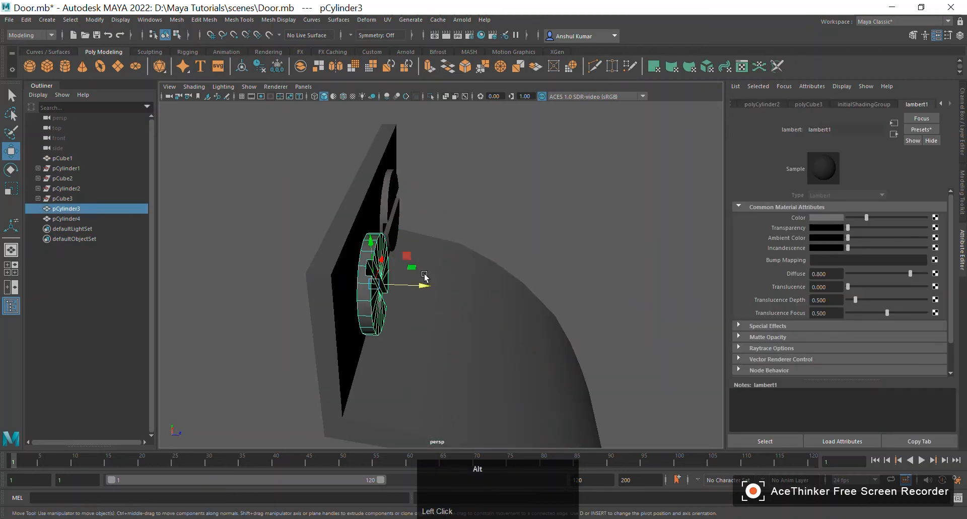
{"action": "left_click_drag", "start_coordinate": [424, 276], "coordinate": [375, 292], "text": "alt"}
{"action": "key", "text": "d"}
{"action": "left_click_drag", "start_coordinate": [368, 291], "coordinate": [373, 291]}
- Check the seated screw heads and compare the handle with the reference photo in the photo viewer
{"action": "left_click", "coordinate": [488, 202]}
{"action": "left_click_drag", "start_coordinate": [489, 203], "coordinate": [426, 240], "text": "alt"}
{"action": "scroll", "coordinate": [370, 249], "scroll_direction": "down", "scroll_amount": 3}
{"action": "left_click_drag", "start_coordinate": [369, 249], "coordinate": [462, 321], "text": "alt"}
{"action": "right_click_drag", "start_coordinate": [346, 247], "coordinate": [563, 392], "text": "alt"}
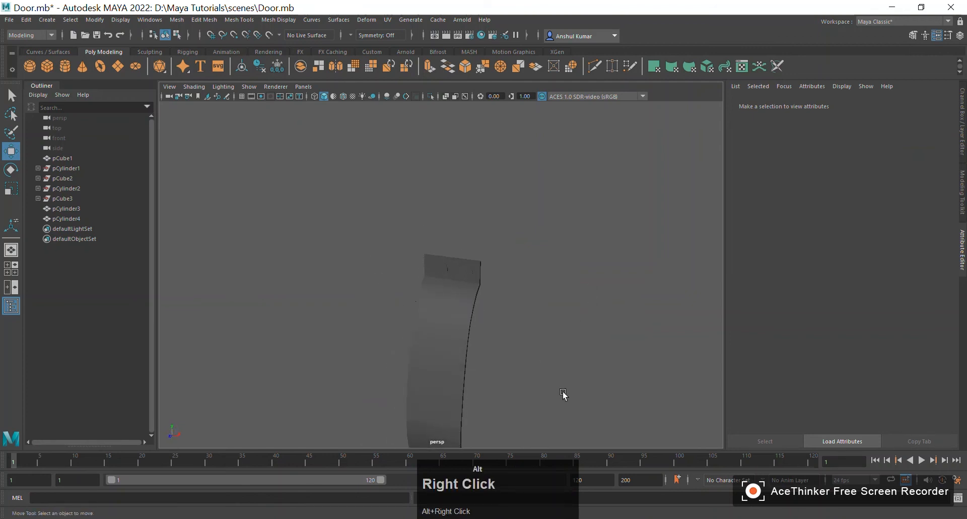
{"action": "left_click_drag", "start_coordinate": [564, 392], "coordinate": [541, 374], "text": "alt"}
{"action": "left_click", "coordinate": [454, 518]}
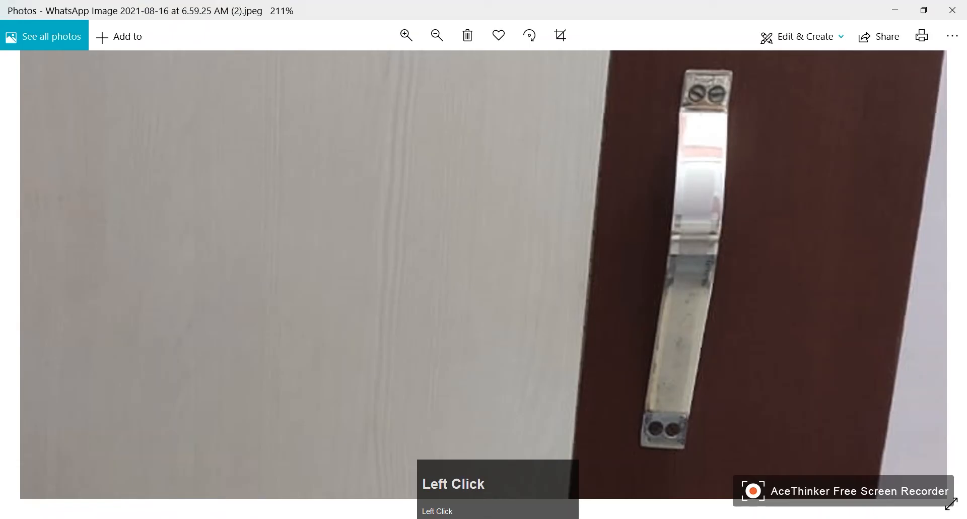
{"action": "left_click", "coordinate": [454, 518]}
- Create a polygon cube and scale it into a tall, thin door panel much larger than the handle
{"action": "scroll", "coordinate": [589, 304], "scroll_direction": "down", "scroll_amount": 3}
{"action": "left_click_drag", "start_coordinate": [589, 304], "coordinate": [490, 340], "text": "alt"}
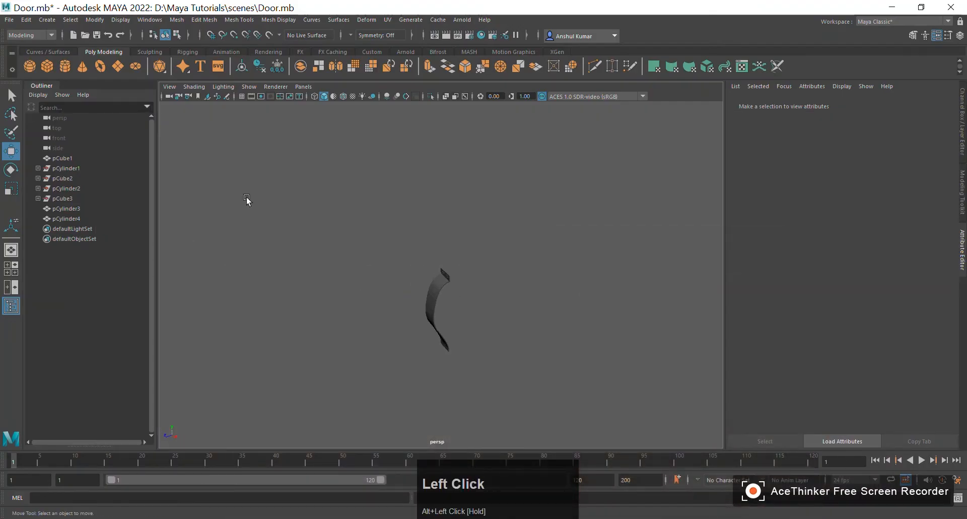
{"action": "left_click", "coordinate": [48, 66]}
{"action": "scroll", "coordinate": [520, 272], "scroll_direction": "down", "scroll_amount": 4}
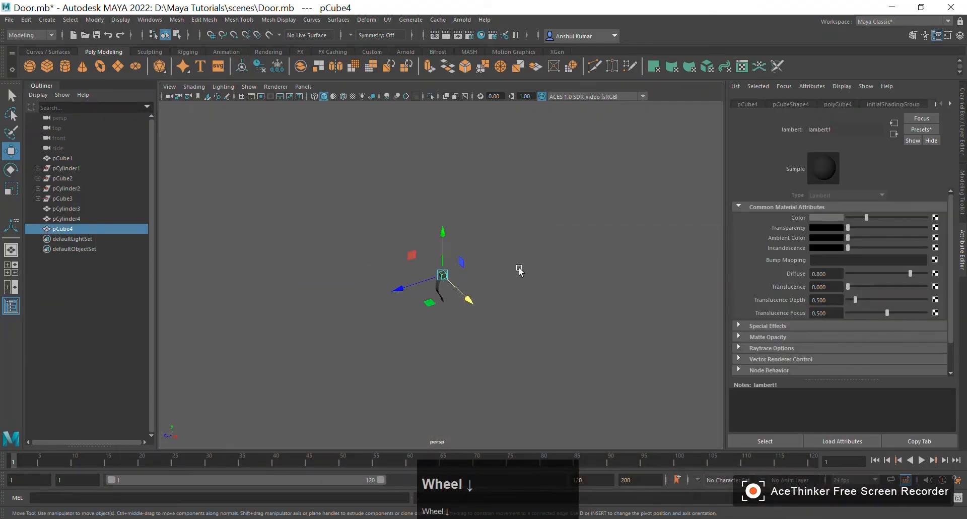
{"action": "left_click_drag", "start_coordinate": [521, 272], "coordinate": [534, 264], "text": "alt"}
{"action": "key", "text": "r"}
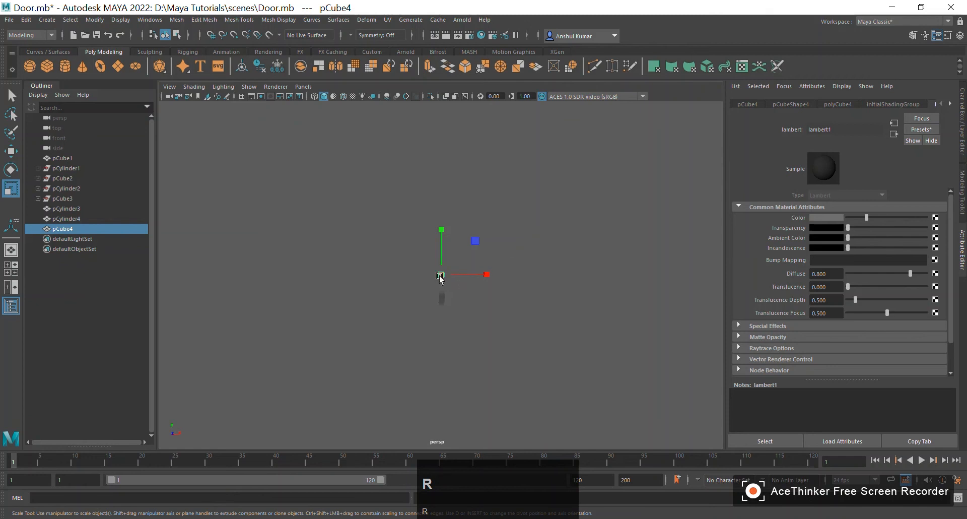
{"action": "left_click_drag", "start_coordinate": [441, 276], "coordinate": [709, 277]}
{"action": "left_click_drag", "start_coordinate": [574, 282], "coordinate": [474, 290], "text": "alt"}
{"action": "left_click_drag", "start_coordinate": [415, 284], "coordinate": [409, 358]}
{"action": "key", "text": "w"}
{"action": "key", "text": "r"}
- Move the door panel behind the handle and shift it so the handle sits near the panel's edge
{"action": "key", "text": "w"}
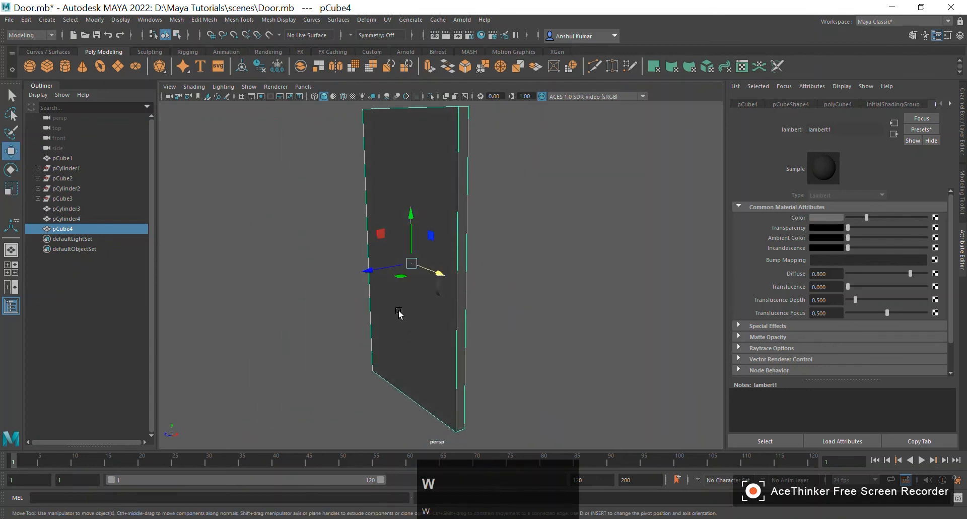
{"action": "left_click_drag", "start_coordinate": [364, 273], "coordinate": [426, 299]}
{"action": "left_click_drag", "start_coordinate": [391, 241], "coordinate": [402, 260]}
{"action": "left_click", "coordinate": [556, 271]}
{"action": "scroll", "coordinate": [639, 255], "scroll_direction": "down", "scroll_amount": 4}
{"action": "left_click_drag", "start_coordinate": [598, 267], "coordinate": [319, 239], "text": "alt"}
{"action": "right_click_drag", "start_coordinate": [320, 238], "coordinate": [604, 386], "text": "alt"}
{"action": "left_click_drag", "start_coordinate": [446, 295], "coordinate": [430, 290], "text": "alt"}
{"action": "right_click_drag", "start_coordinate": [323, 282], "coordinate": [393, 312], "text": "alt"}
- Move the handle strip along its depth axis onto the front face of the door panel
{"action": "left_click", "coordinate": [418, 331]}
{"action": "mouse_move", "coordinate": [481, 333]}
{"action": "left_mouse_down", "text": "alt"}
{"action": "mouse_move", "coordinate": [469, 330]}
{"action": "mouse_move", "coordinate": [477, 336]}
{"action": "left_mouse_up", "text": "alt"}
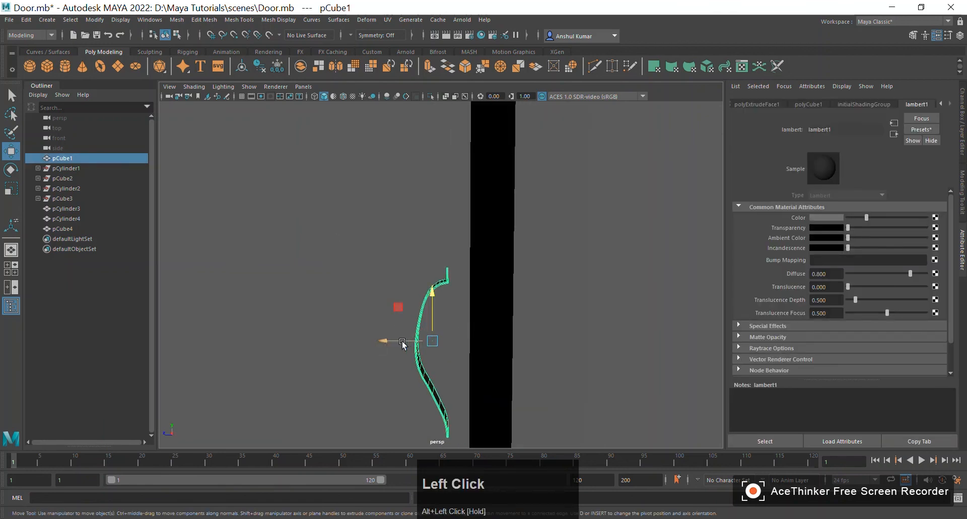
{"action": "left_click_drag", "start_coordinate": [402, 343], "coordinate": [425, 347]}
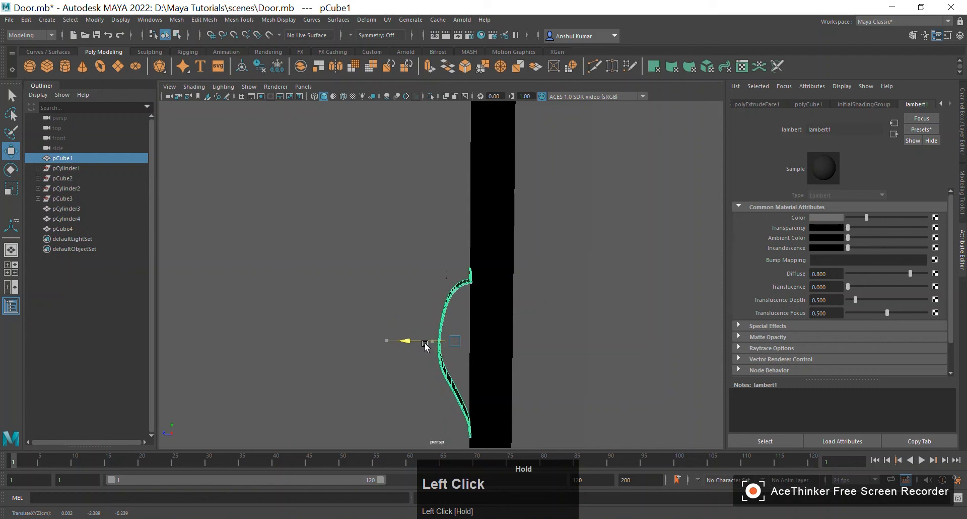
{"action": "left_click", "coordinate": [563, 313]}
{"action": "scroll", "coordinate": [555, 287], "scroll_direction": "down", "scroll_amount": 5}
{"action": "left_click_drag", "start_coordinate": [444, 283], "coordinate": [479, 276], "text": "alt"}
{"action": "scroll", "coordinate": [520, 278], "scroll_direction": "down", "scroll_amount": 3}
- Lighten the door panel's lambert1 material color to a light grey
{"action": "left_click", "coordinate": [546, 253]}
{"action": "scroll", "coordinate": [552, 246], "scroll_direction": "up", "scroll_amount": 3}
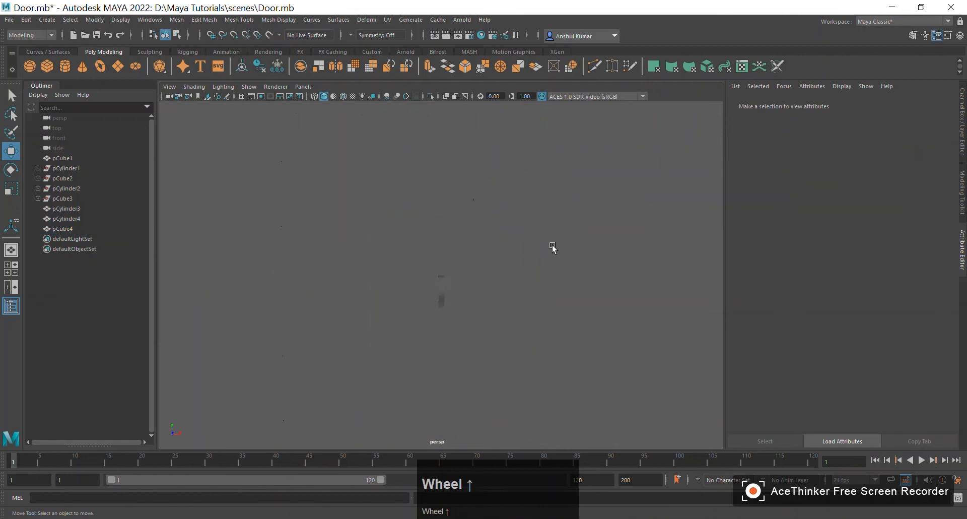
{"action": "left_click_drag", "start_coordinate": [552, 246], "coordinate": [512, 236], "text": "alt"}
{"action": "left_click", "coordinate": [512, 235]}
{"action": "scroll", "coordinate": [594, 232], "scroll_direction": "down", "scroll_amount": 4}
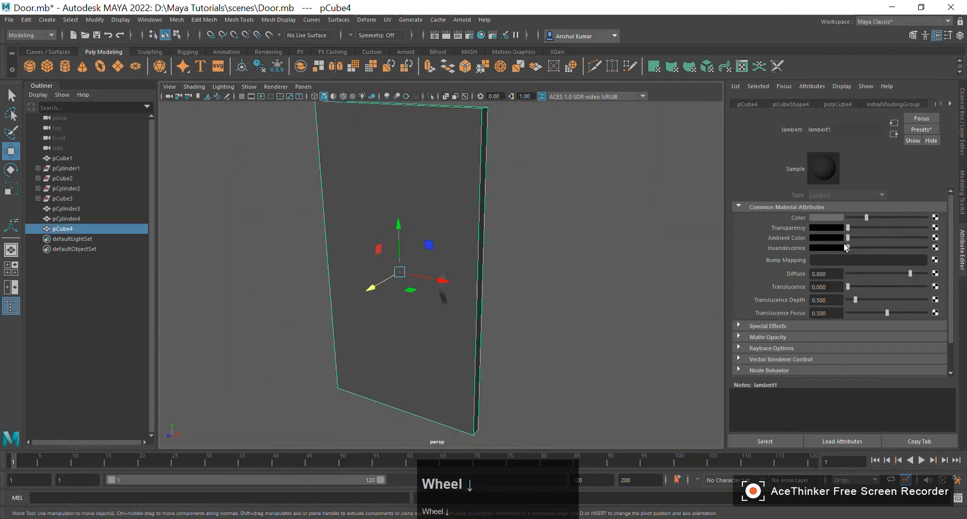
{"action": "left_click_drag", "start_coordinate": [868, 217], "coordinate": [911, 221]}
{"action": "left_click", "coordinate": [642, 243]}
- Select the two screw heads left floating in front of the moved handle strip
{"action": "left_click_drag", "start_coordinate": [641, 243], "coordinate": [510, 318], "text": "alt"}
{"action": "right_click_drag", "start_coordinate": [510, 318], "coordinate": [529, 367], "text": "alt"}
{"action": "left_click_drag", "start_coordinate": [529, 368], "coordinate": [416, 316], "text": "alt"}
{"action": "right_click_drag", "start_coordinate": [417, 317], "coordinate": [565, 425], "text": "alt"}
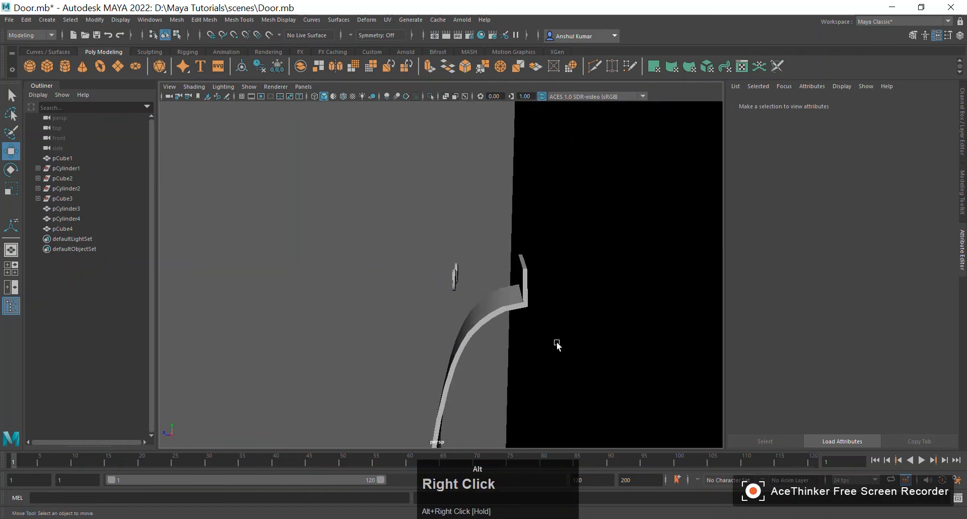
{"action": "left_click_drag", "start_coordinate": [551, 341], "coordinate": [365, 255], "text": "alt"}
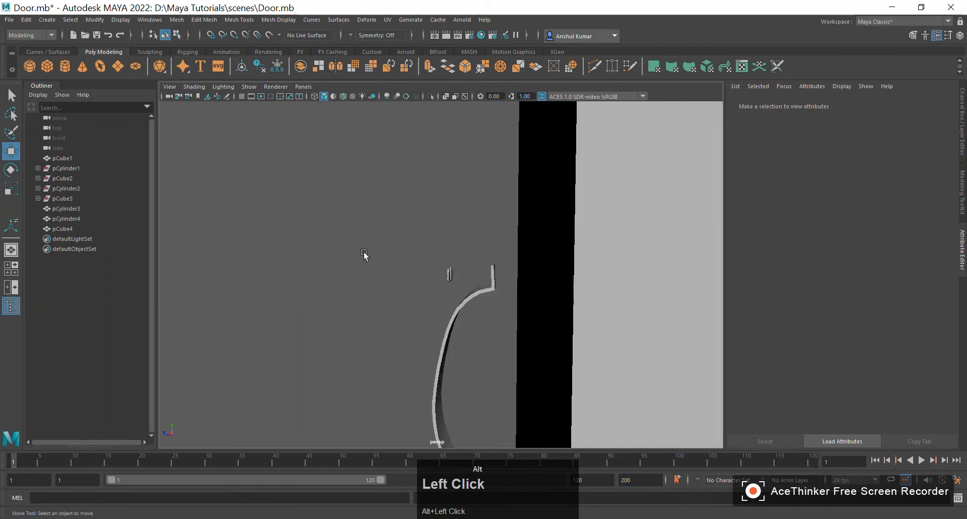
{"action": "right_click_drag", "start_coordinate": [365, 255], "coordinate": [463, 313], "text": "alt"}
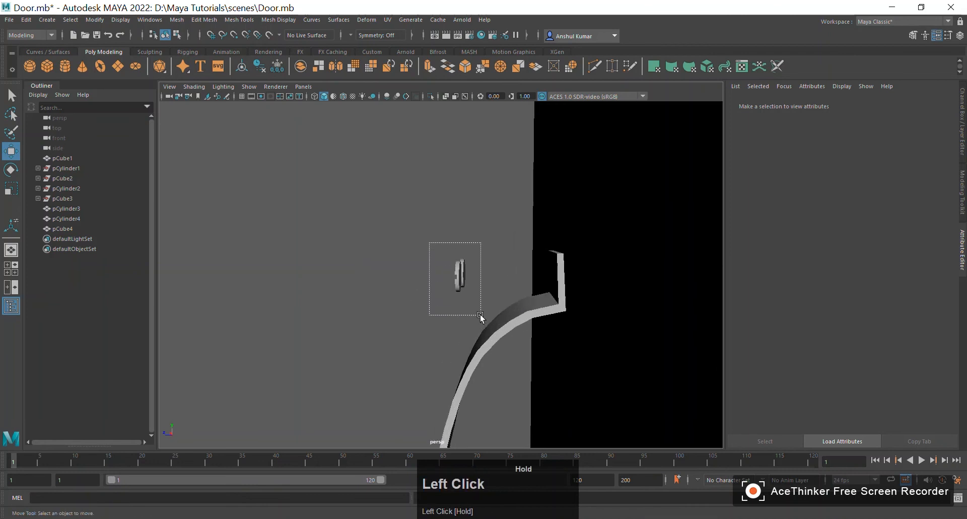
{"action": "left_click_drag", "start_coordinate": [479, 315], "coordinate": [480, 317]}
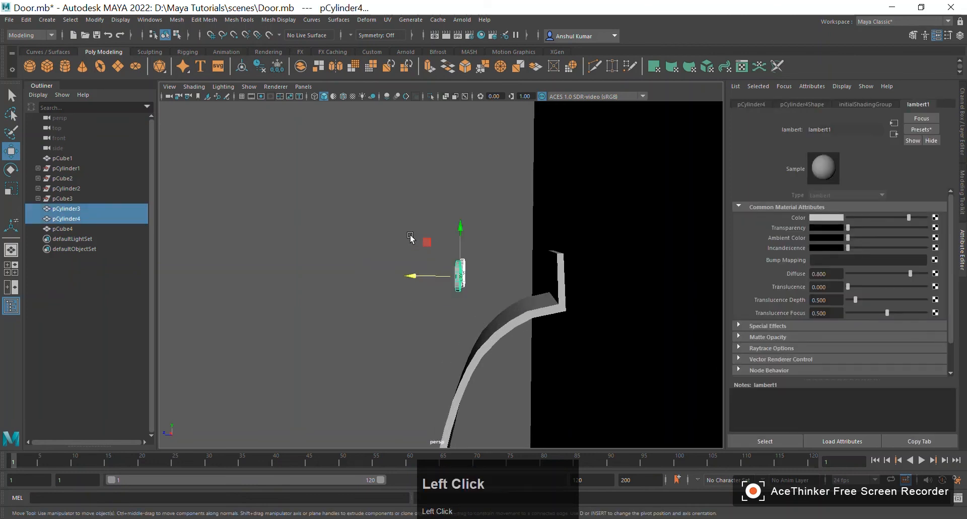
- Undo the recent changes back to before the handle strip was moved onto the door panel
{"action": "key", "text": "ctrl+z"}
{"action": "key", "text": "ctrl+z"}
{"action": "key", "text": "ctrl+z"}
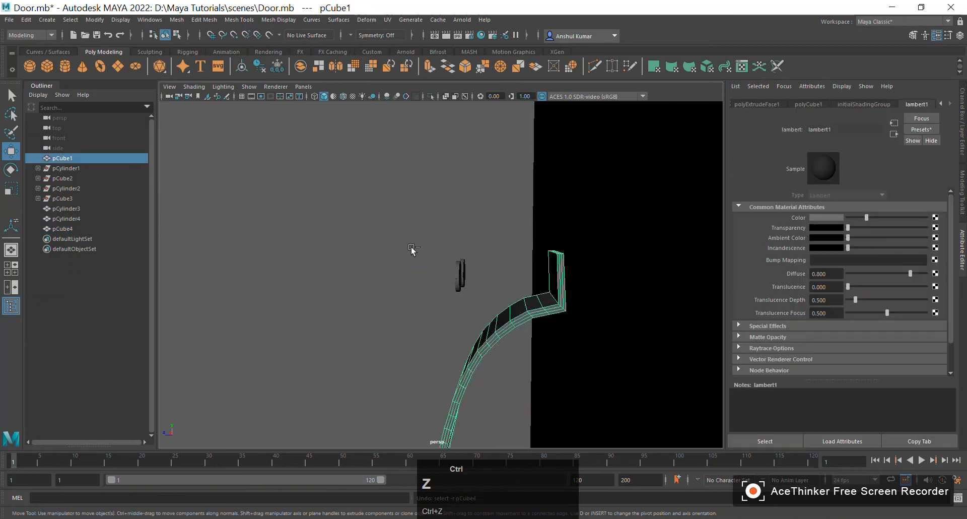
{"action": "key", "text": "ctrl+z"}
- Identify which Outliner entries belong to the two screw heads and which are leftover boolean objects
{"action": "left_click_drag", "start_coordinate": [413, 251], "coordinate": [434, 279], "text": "alt"}
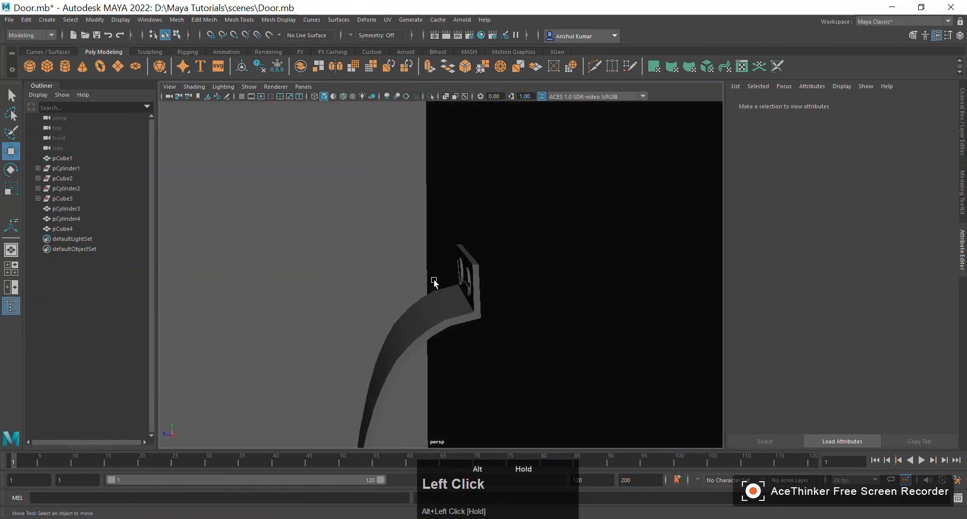
{"action": "left_click", "coordinate": [469, 290]}
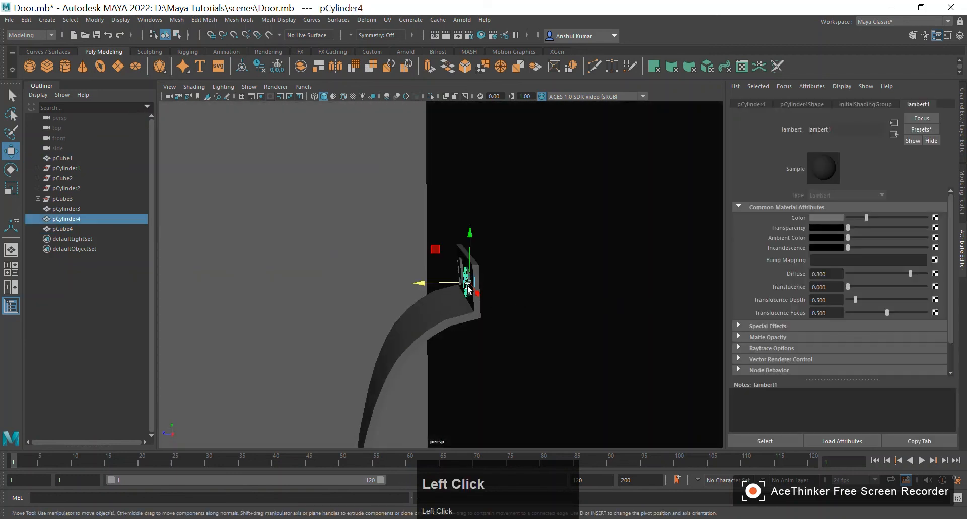
{"action": "left_click", "coordinate": [464, 276], "text": "shift"}
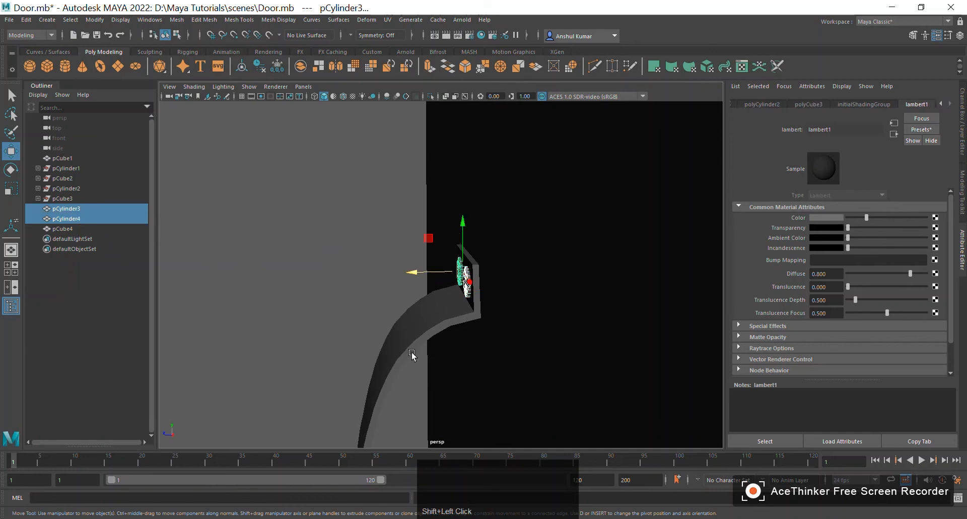
{"action": "left_click", "coordinate": [68, 209]}
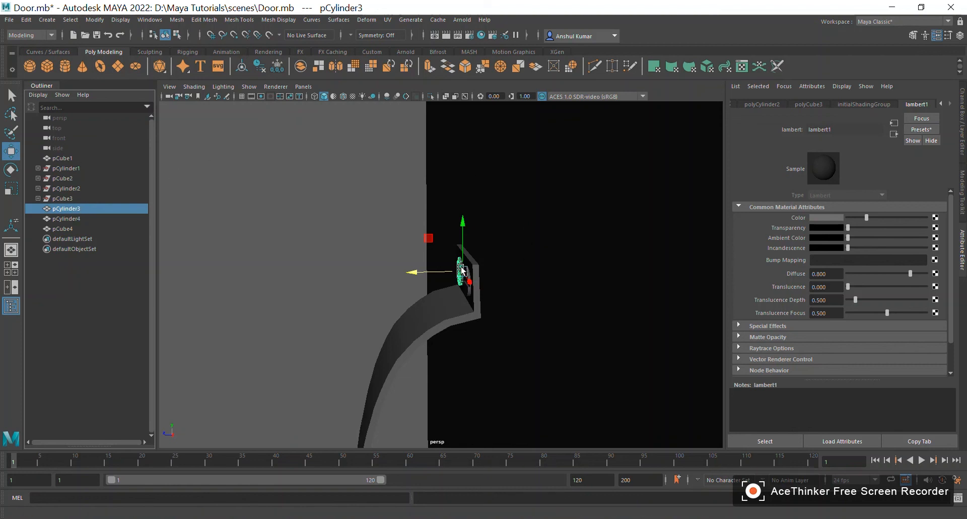
{"action": "left_click", "coordinate": [69, 168]}
{"action": "left_click", "coordinate": [71, 179]}
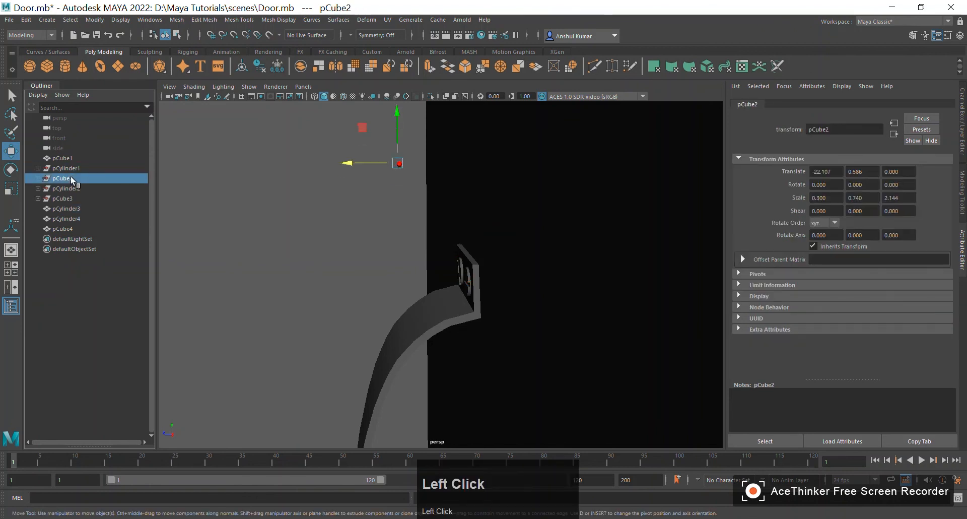
{"action": "left_click", "coordinate": [73, 188]}
{"action": "left_click", "coordinate": [75, 198]}
- Delete the construction history of screw head pCylinder3 and select screw head pCylinder4
{"action": "left_click", "coordinate": [78, 208]}
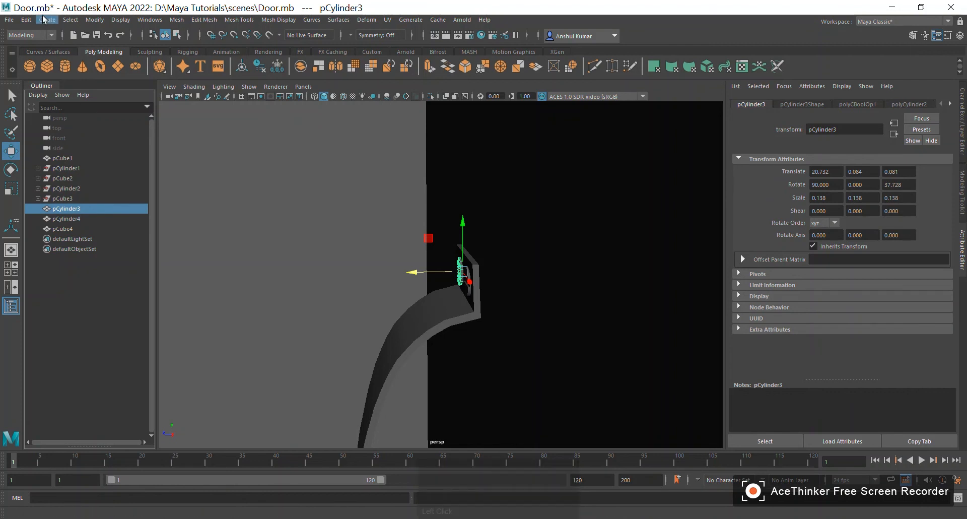
{"action": "left_click", "coordinate": [26, 20]}
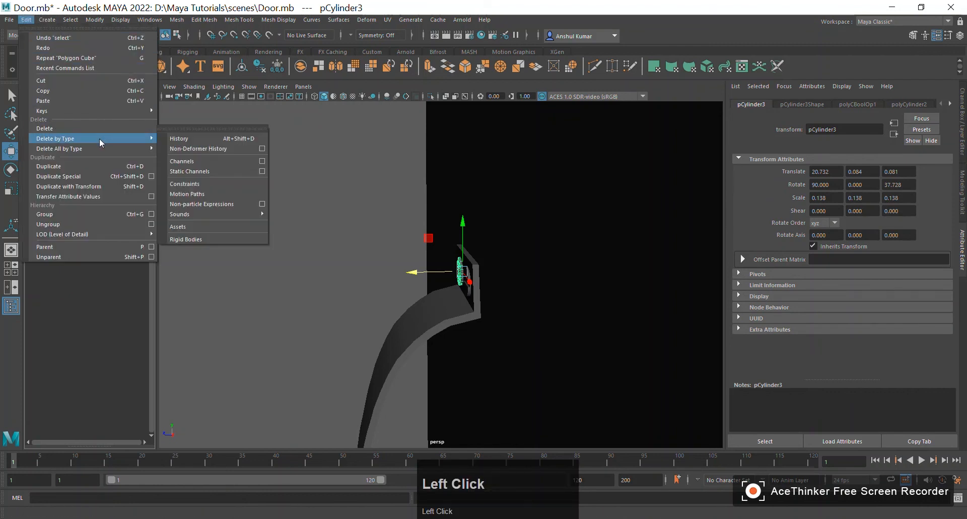
{"action": "left_click", "coordinate": [166, 141]}
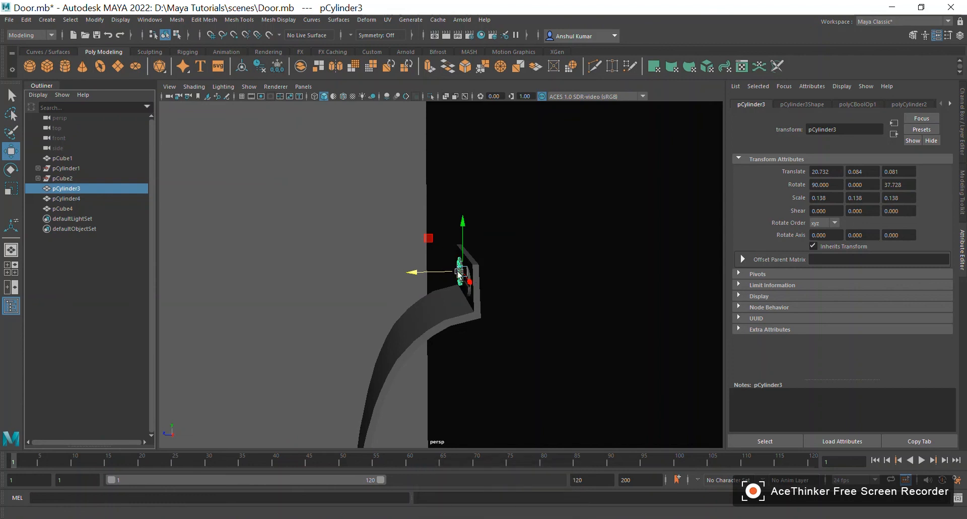
{"action": "left_click", "coordinate": [98, 198]}
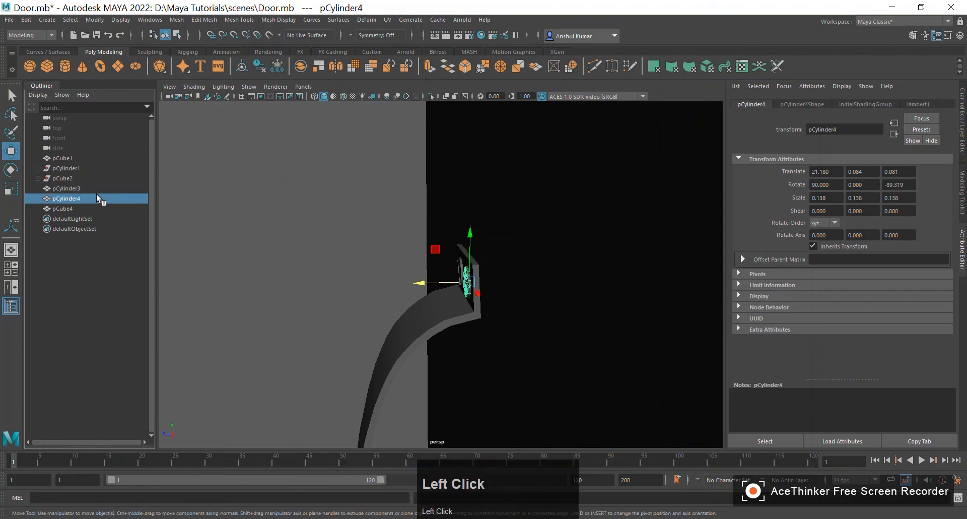
- Delete the construction history of screw heads pCylinder4 and pCylinder3
{"action": "left_click", "coordinate": [25, 20]}
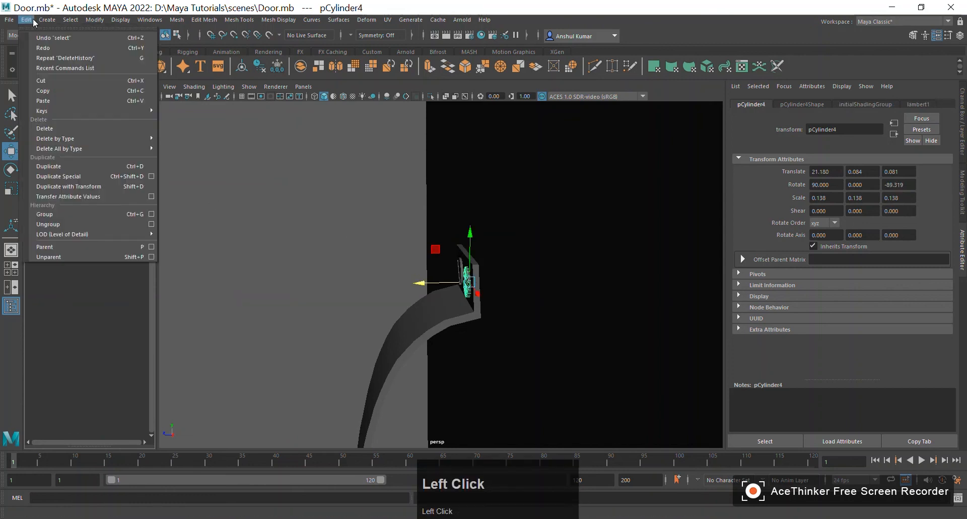
{"action": "mouse_move", "coordinate": [129, 141]}
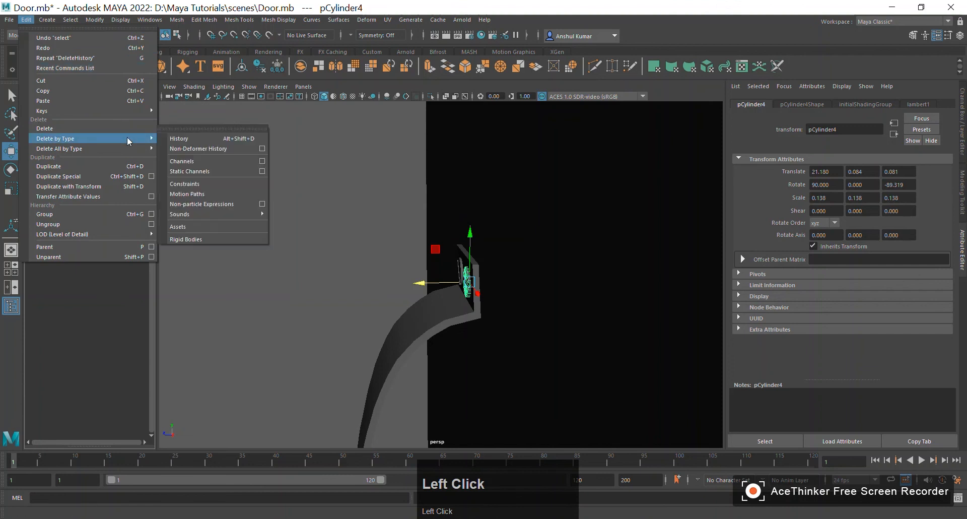
{"action": "left_click", "coordinate": [188, 140]}
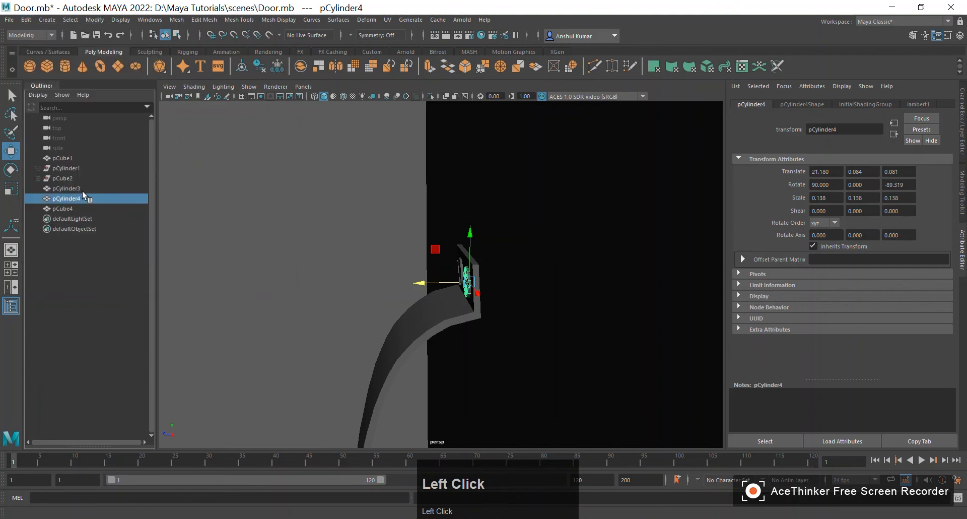
{"action": "left_click", "coordinate": [26, 20]}
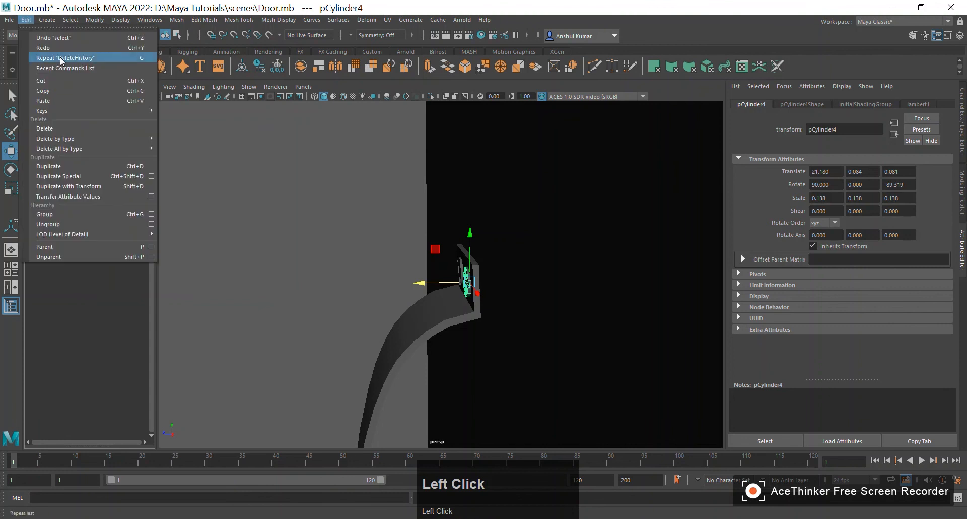
{"action": "mouse_move", "coordinate": [101, 133]}
{"action": "left_click", "coordinate": [166, 140]}
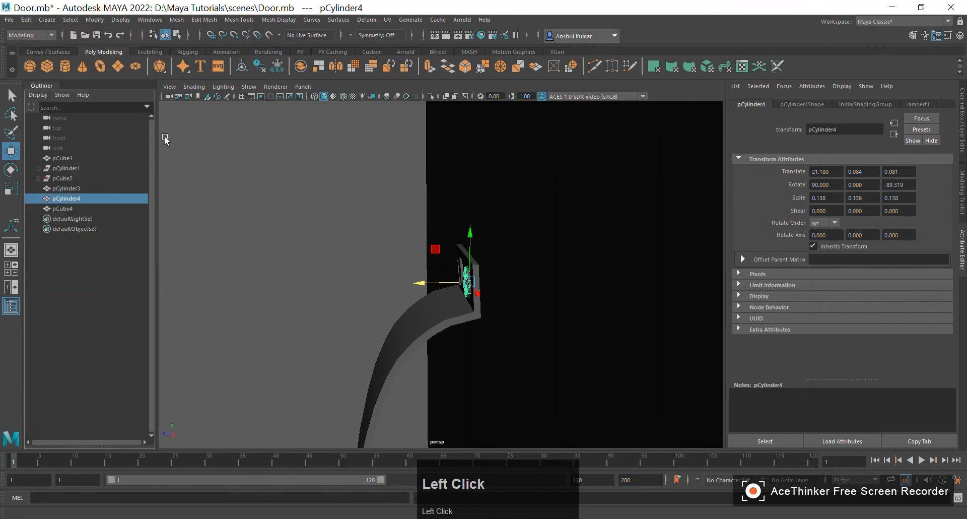
{"action": "left_click", "coordinate": [96, 188]}
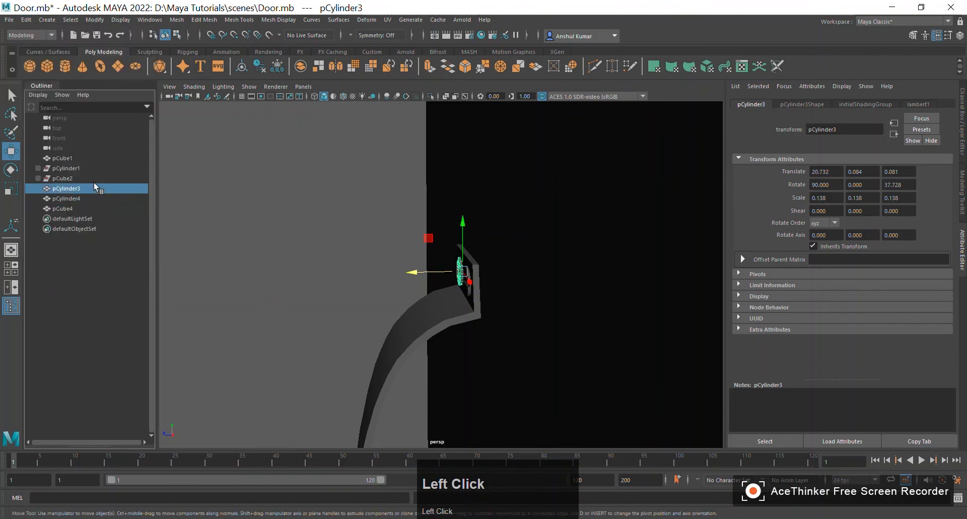
{"action": "left_click", "coordinate": [44, 20]}
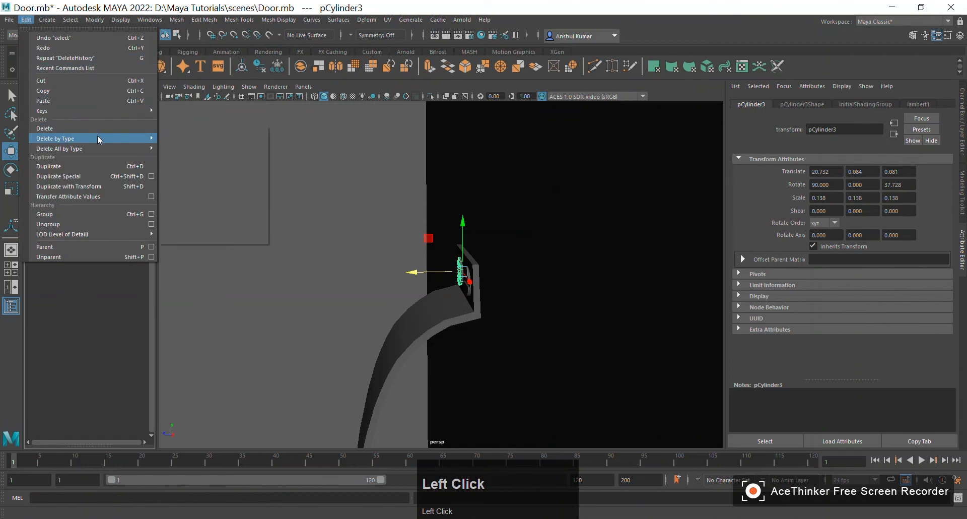
{"action": "mouse_move", "coordinate": [99, 139]}
{"action": "left_click", "coordinate": [166, 140]}
- Delete the leftover boolean objects pCylinder1 and pCube2 from the scene
{"action": "left_click", "coordinate": [99, 171]}
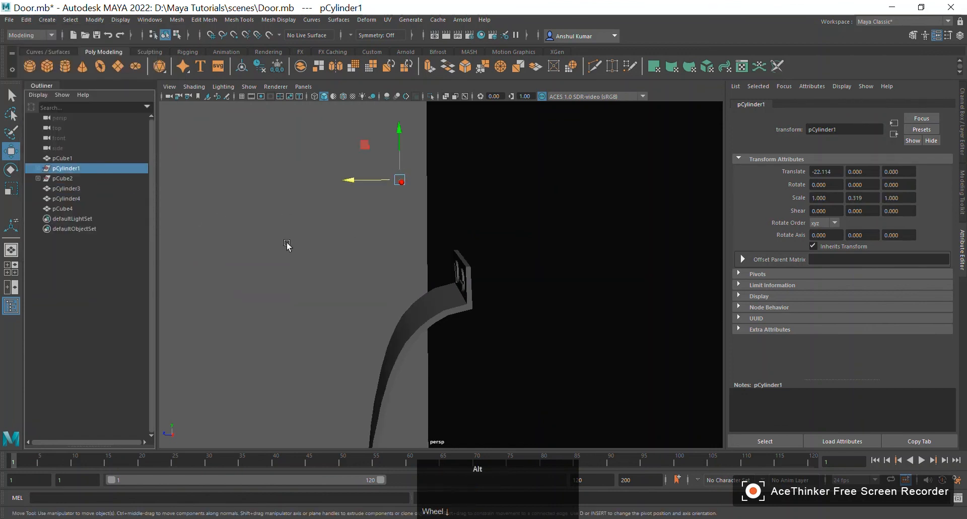
{"action": "left_click_drag", "start_coordinate": [288, 244], "coordinate": [233, 234], "text": "alt"}
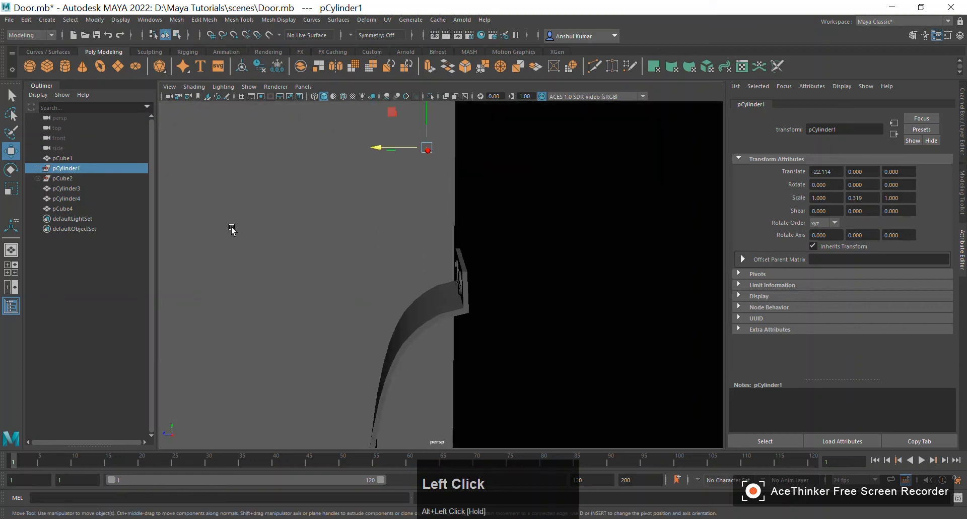
{"action": "key", "text": "Delete"}
{"action": "left_click", "coordinate": [86, 168]}
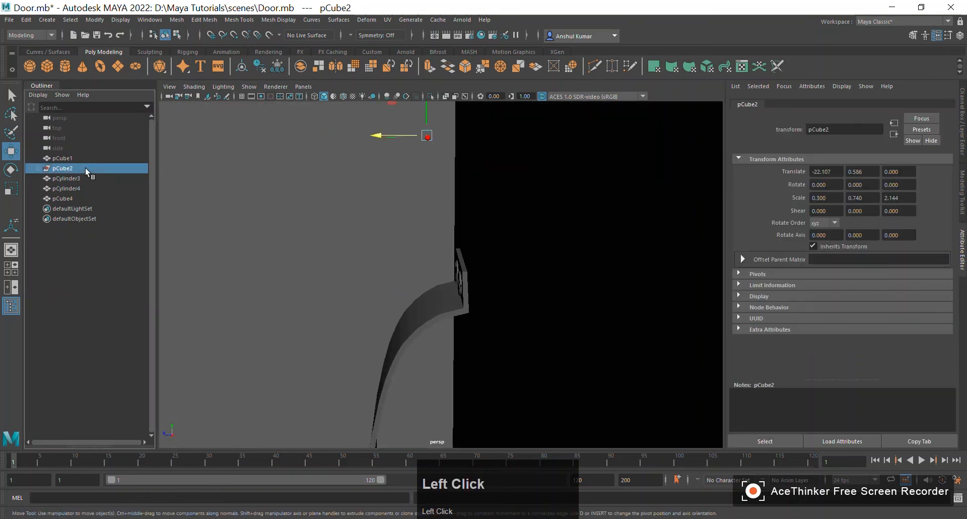
{"action": "key", "text": "Delete"}
- Select screw heads pCylinder3 and pCylinder4 together and parent them under the handle strip pCube1
{"action": "left_click_drag", "start_coordinate": [434, 246], "coordinate": [267, 235], "text": "alt"}
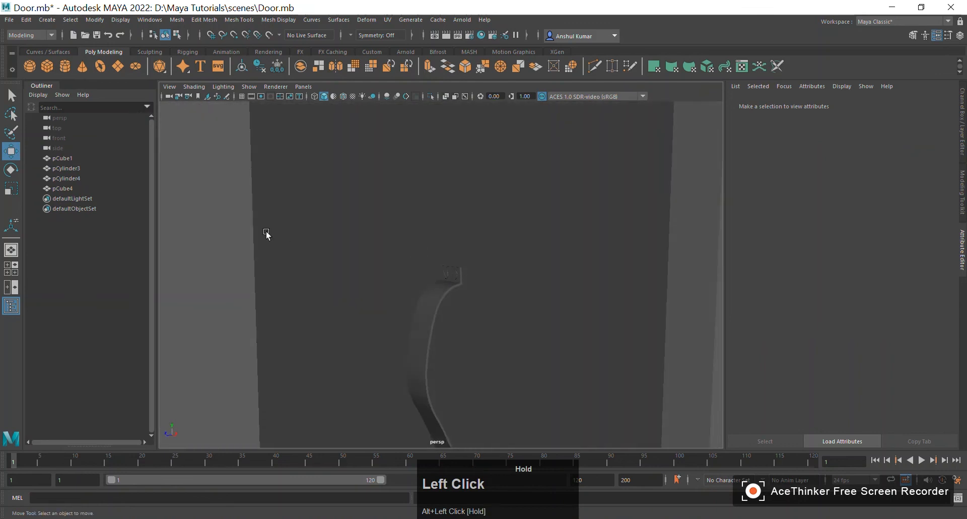
{"action": "left_click", "coordinate": [453, 276]}
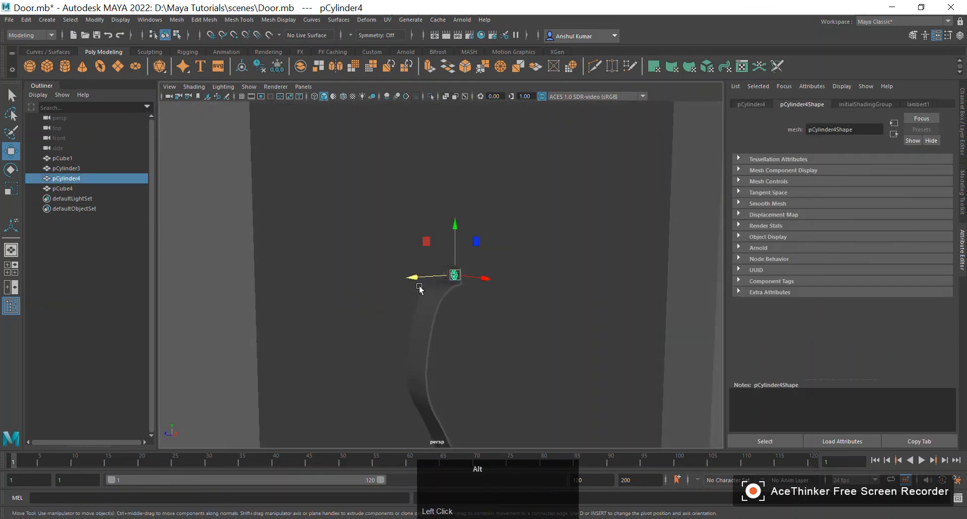
{"action": "right_click_drag", "start_coordinate": [420, 288], "coordinate": [452, 277], "text": "alt"}
{"action": "left_click", "coordinate": [121, 236]}
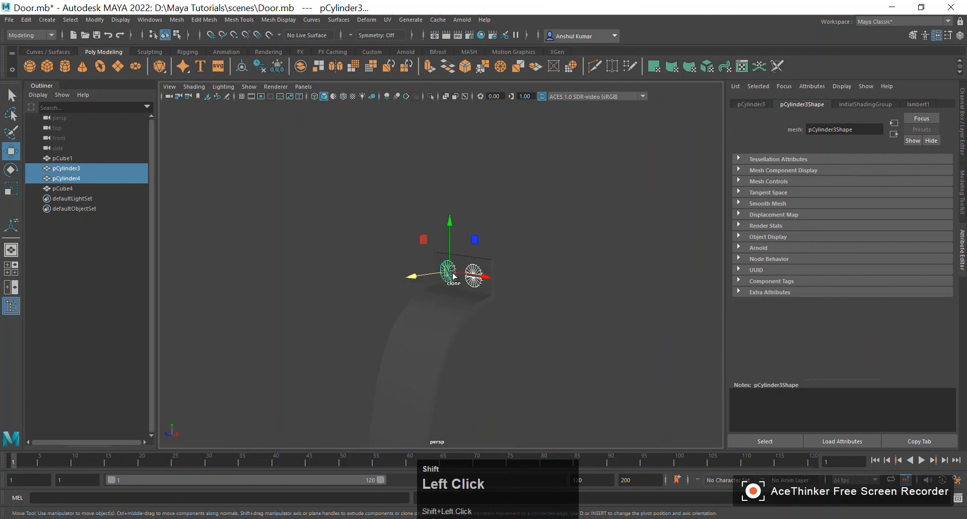
{"action": "left_click", "coordinate": [423, 334]}
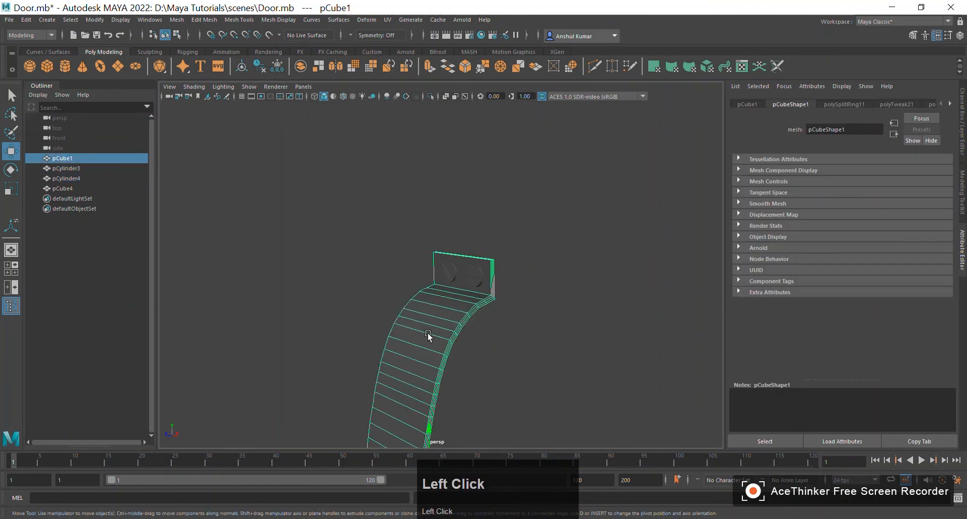
{"action": "left_click", "coordinate": [78, 179]}
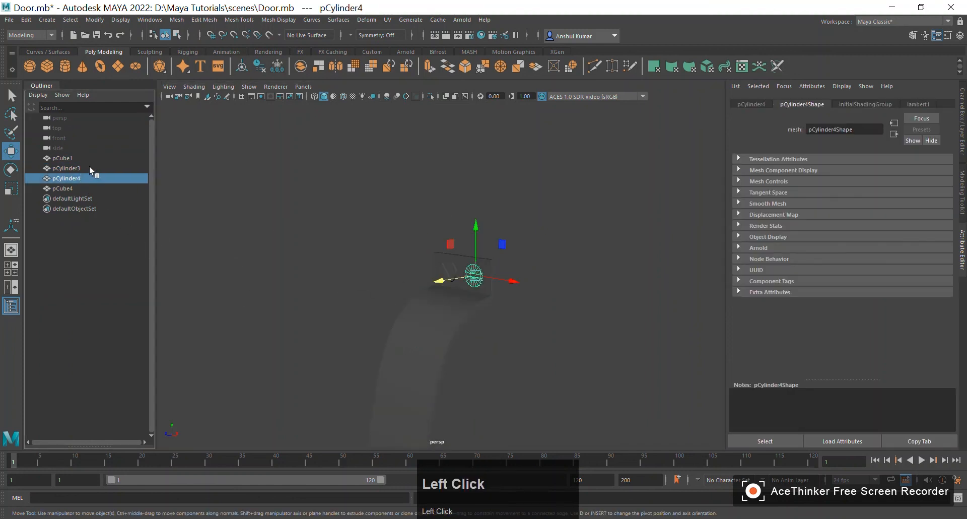
{"action": "left_click", "coordinate": [87, 168], "text": "shift"}
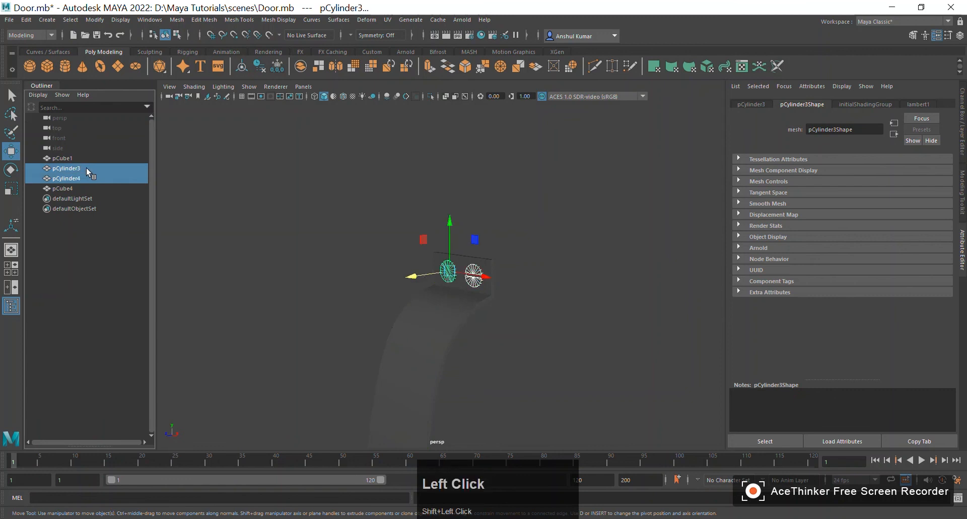
{"action": "middle_click_drag", "start_coordinate": [86, 168], "coordinate": [82, 158]}
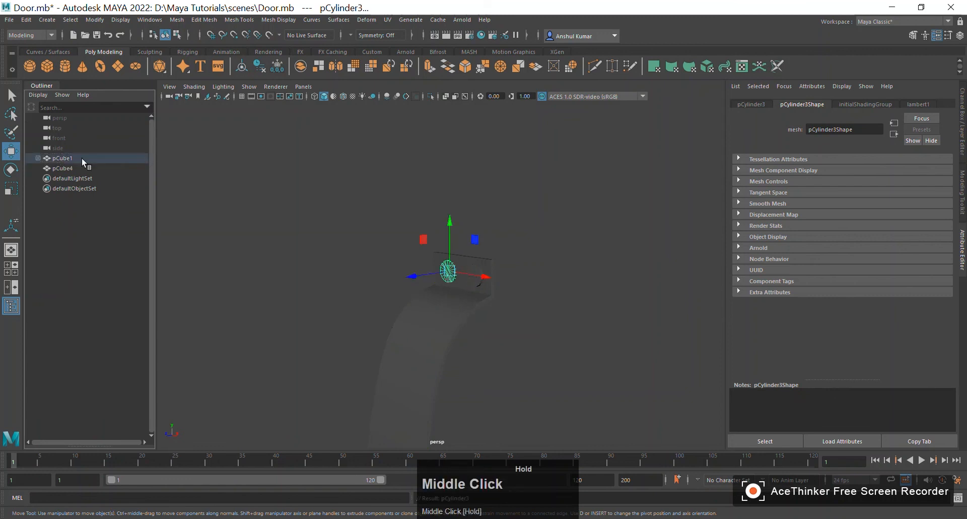
- Move the handle strip pCube1 with its parented screw heads against the front face of the door panel
{"action": "scroll", "coordinate": [416, 256], "scroll_direction": "down", "scroll_amount": 5}
{"action": "left_click_drag", "start_coordinate": [416, 257], "coordinate": [384, 258], "text": "alt"}
{"action": "scroll", "coordinate": [185, 170], "scroll_direction": "up", "scroll_amount": 5}
{"action": "scroll", "coordinate": [184, 173], "scroll_direction": "up", "scroll_amount": 2}
{"action": "left_click_drag", "start_coordinate": [185, 172], "coordinate": [542, 364], "text": "alt"}
{"action": "scroll", "coordinate": [508, 339], "scroll_direction": "down", "scroll_amount": 3}
{"action": "left_click", "coordinate": [426, 406]}
{"action": "scroll", "coordinate": [388, 357], "scroll_direction": "down", "scroll_amount": 3}
{"action": "right_click_drag", "start_coordinate": [542, 364], "coordinate": [522, 380], "text": "alt"}
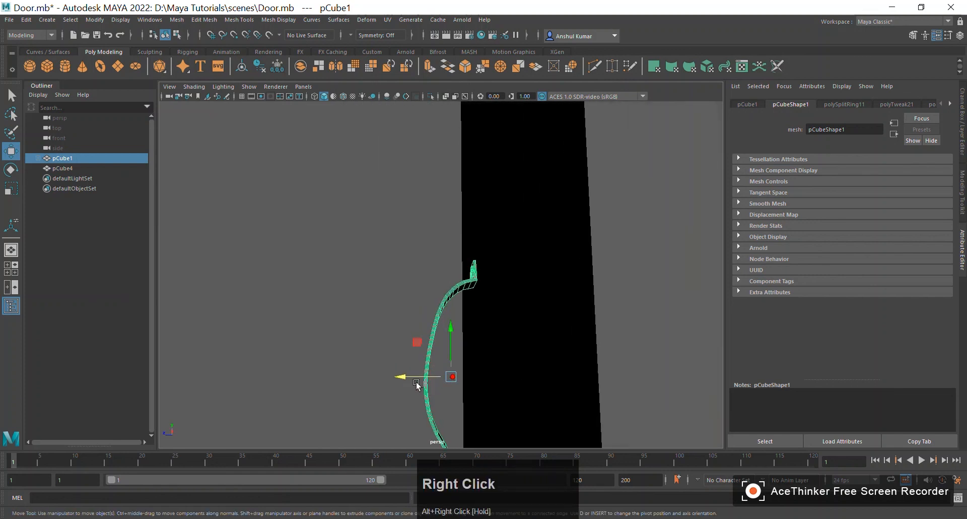
{"action": "left_click_drag", "start_coordinate": [413, 377], "coordinate": [456, 379]}
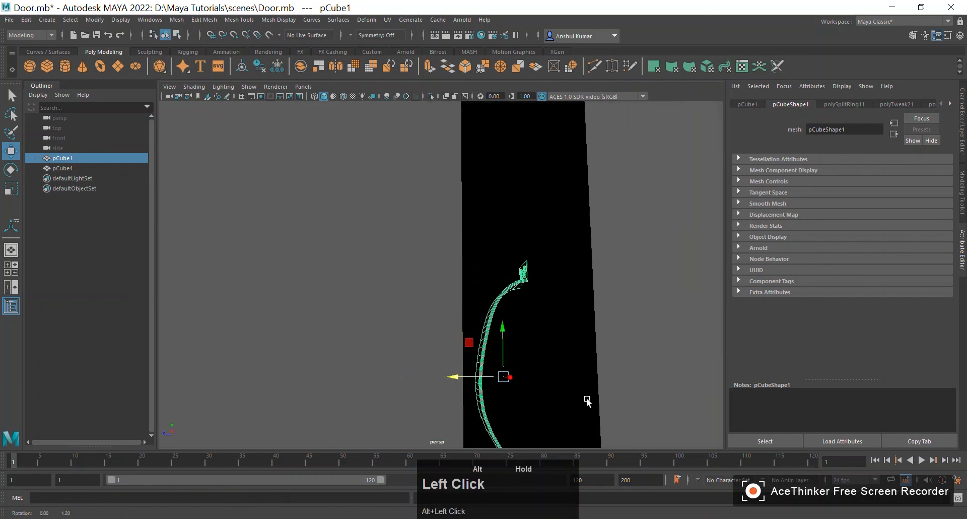
{"action": "left_click_drag", "start_coordinate": [587, 400], "coordinate": [574, 350], "text": "alt"}
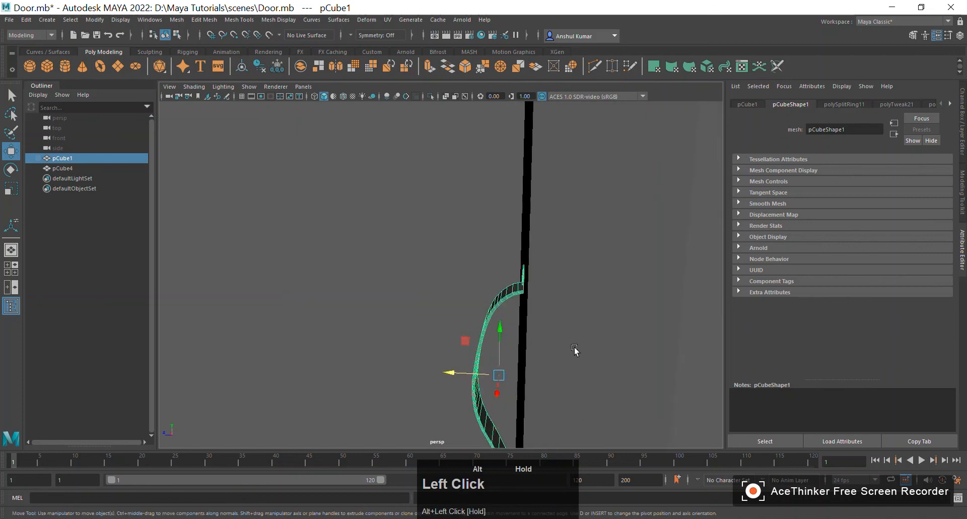
- Set the lambert1 material color of door panel pCube4 to a muted teal with hue 170.90, saturation 0.235 and value 0.471
{"action": "left_click", "coordinate": [631, 330]}
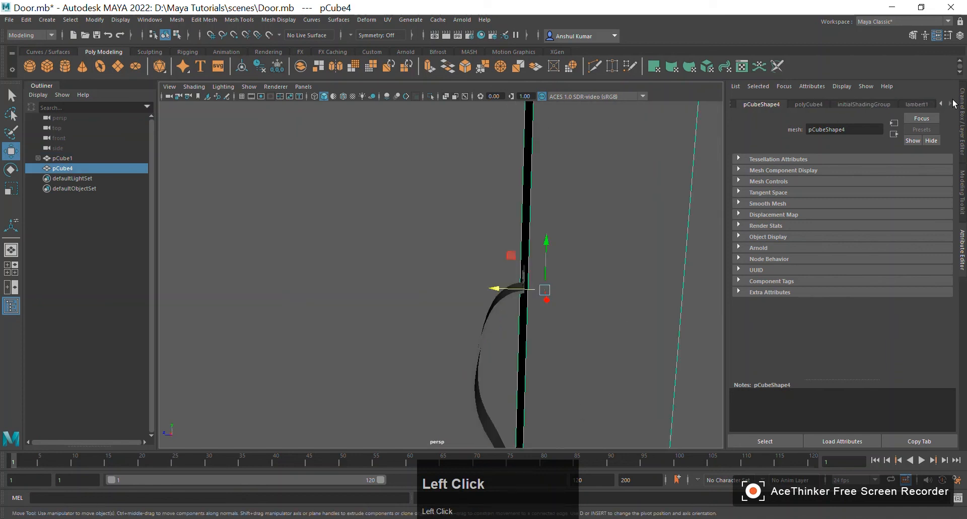
{"action": "left_click", "coordinate": [917, 104]}
{"action": "left_click_drag", "start_coordinate": [867, 219], "coordinate": [919, 227]}
{"action": "left_click_drag", "start_coordinate": [615, 288], "coordinate": [542, 289], "text": "alt"}
{"action": "middle_click_drag", "start_coordinate": [542, 288], "coordinate": [497, 282], "text": "alt"}
{"action": "left_click", "coordinate": [820, 219]}
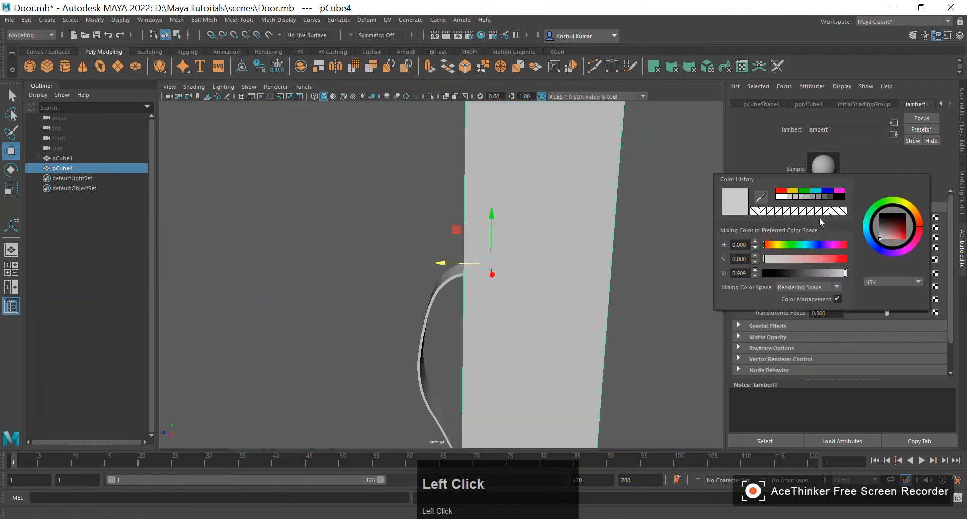
{"action": "left_click", "coordinate": [868, 225]}
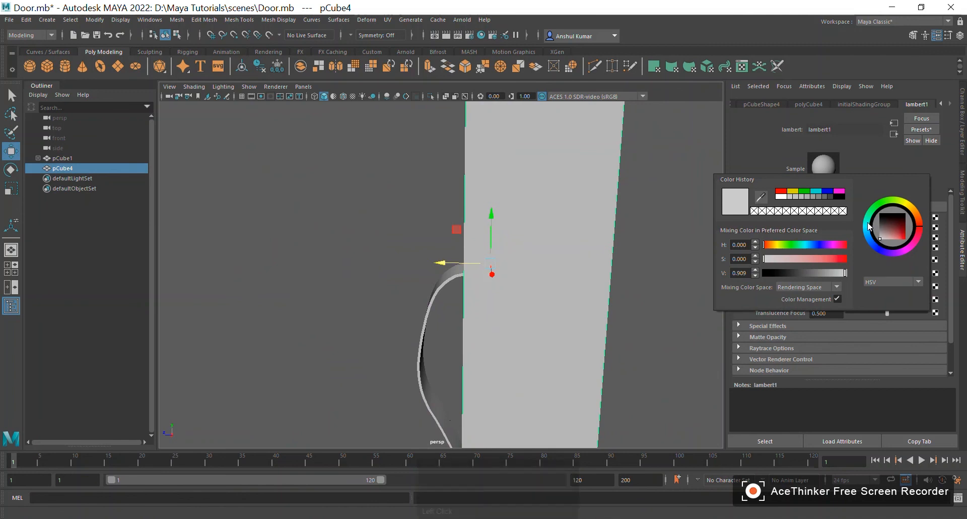
{"action": "left_click", "coordinate": [896, 234]}
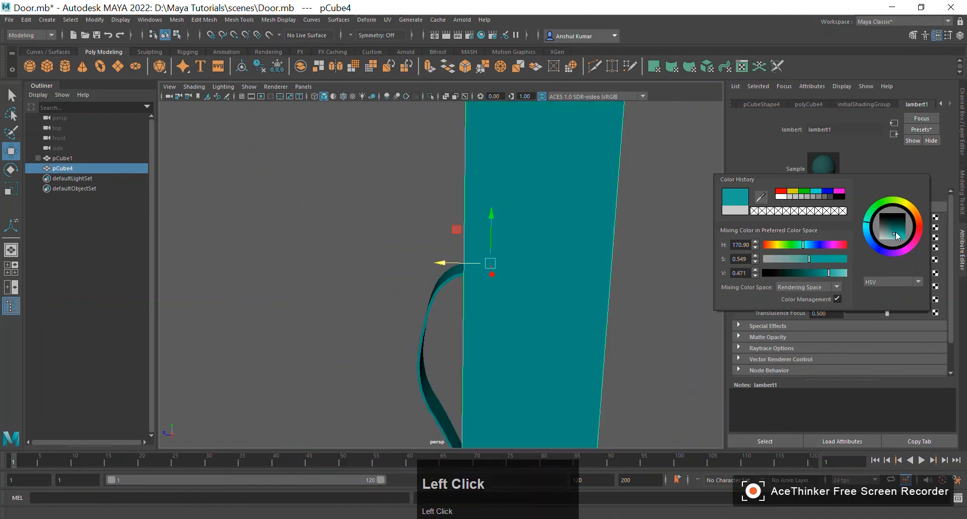
{"action": "left_click_drag", "start_coordinate": [896, 233], "coordinate": [886, 233]}
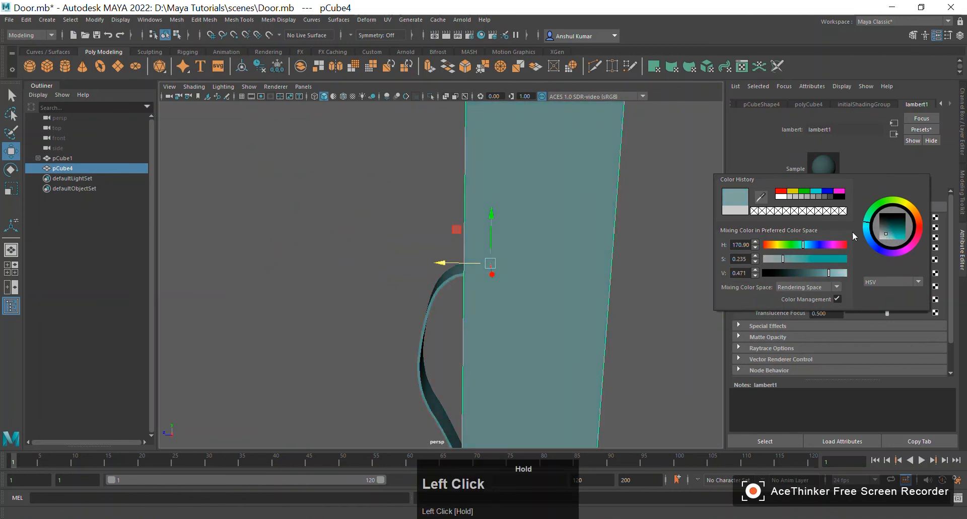
- Close the color picker, clear the selection and examine the handle's fit on the door panel from several angles
{"action": "left_click", "coordinate": [454, 213]}
{"action": "left_click_drag", "start_coordinate": [454, 213], "coordinate": [346, 243], "text": "alt"}
{"action": "right_click_drag", "start_coordinate": [347, 243], "coordinate": [494, 324], "text": "alt"}
{"action": "left_click_drag", "start_coordinate": [495, 324], "coordinate": [419, 397], "text": "alt"}
{"action": "left_click", "coordinate": [443, 306]}
{"action": "left_click", "coordinate": [298, 338]}
{"action": "left_click_drag", "start_coordinate": [298, 335], "coordinate": [611, 376], "text": "alt"}
{"action": "scroll", "coordinate": [578, 346], "scroll_direction": "down", "scroll_amount": 3, "text": "alt"}
{"action": "left_click_drag", "start_coordinate": [578, 346], "coordinate": [558, 424], "text": "alt"}
- Switch to the reference photo in Photos, view the whole door with its hardware, and return to Maya
{"action": "left_click", "coordinate": [484, 518]}
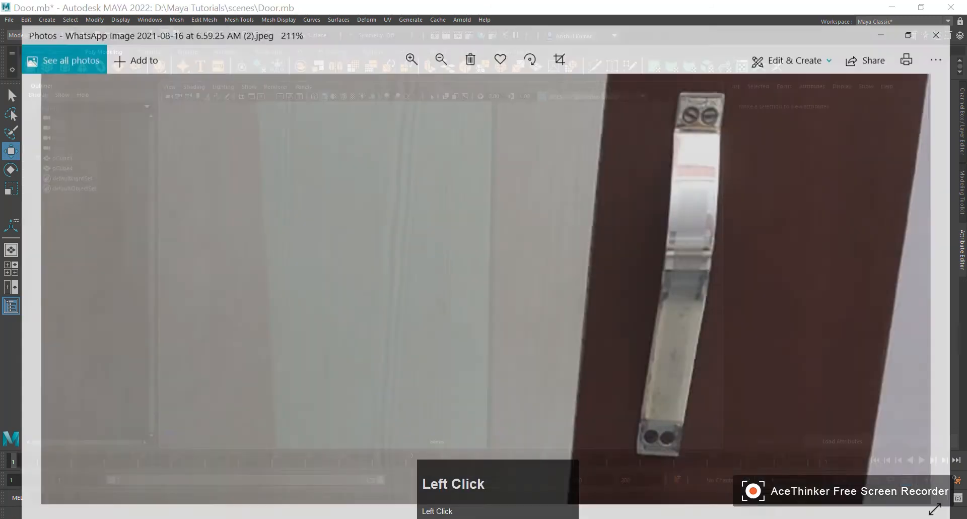
{"action": "scroll", "coordinate": [819, 239], "scroll_direction": "down", "scroll_amount": 2}
{"action": "scroll", "coordinate": [818, 242], "scroll_direction": "down", "scroll_amount": 2}
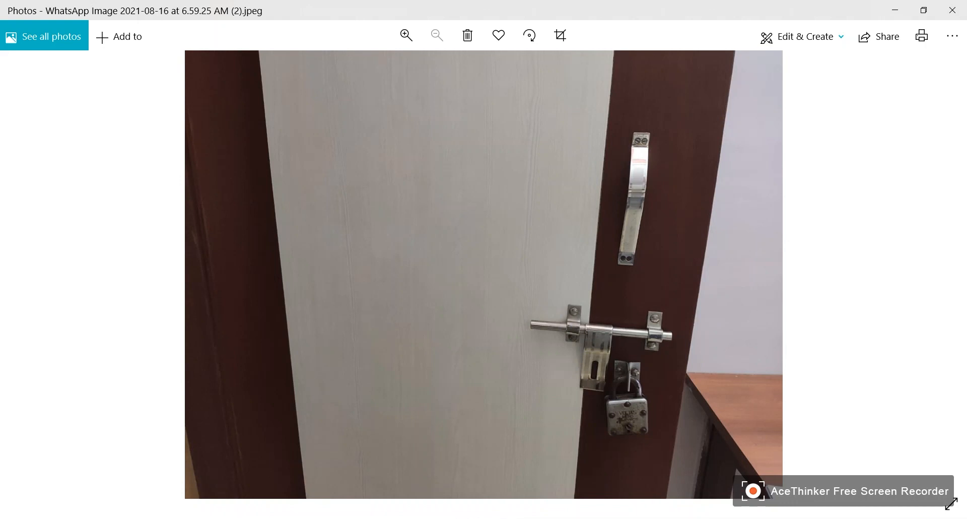
{"action": "left_click", "coordinate": [405, 518]}
- Examine the whole door model with its mounted handle from the front and the side
{"action": "scroll", "coordinate": [547, 292], "scroll_direction": "down", "scroll_amount": 3}
{"action": "left_click_drag", "start_coordinate": [552, 294], "coordinate": [456, 317], "text": "alt"}
{"action": "right_click_drag", "start_coordinate": [455, 318], "coordinate": [554, 330], "text": "alt"}
{"action": "mouse_move", "coordinate": [554, 330]}
{"action": "left_mouse_down", "text": "alt"}
{"action": "mouse_move", "coordinate": [590, 337]}
{"action": "mouse_move", "coordinate": [633, 320]}
{"action": "mouse_move", "coordinate": [667, 274]}
{"action": "mouse_move", "coordinate": [523, 292]}
{"action": "mouse_move", "coordinate": [566, 320]}
{"action": "left_mouse_up", "text": "alt"}
{"action": "scroll", "coordinate": [667, 274], "scroll_direction": "down", "scroll_amount": 1, "text": "alt"}
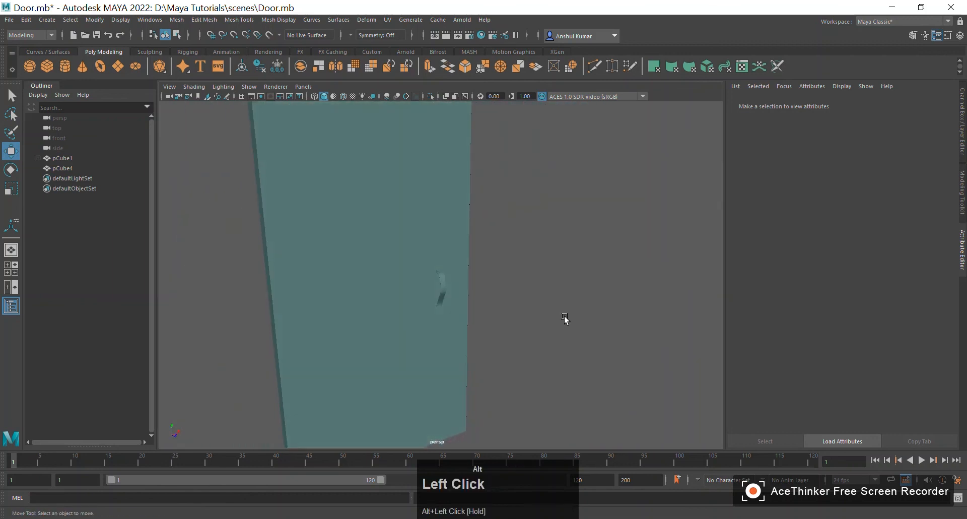
{"action": "scroll", "coordinate": [473, 270], "scroll_direction": "down", "scroll_amount": 2, "text": "alt"}
{"action": "left_click_drag", "start_coordinate": [473, 270], "coordinate": [456, 277], "text": "alt"}
{"action": "right_click_drag", "start_coordinate": [456, 277], "coordinate": [568, 333], "text": "alt"}
{"action": "left_click_drag", "start_coordinate": [568, 334], "coordinate": [566, 406], "text": "alt"}
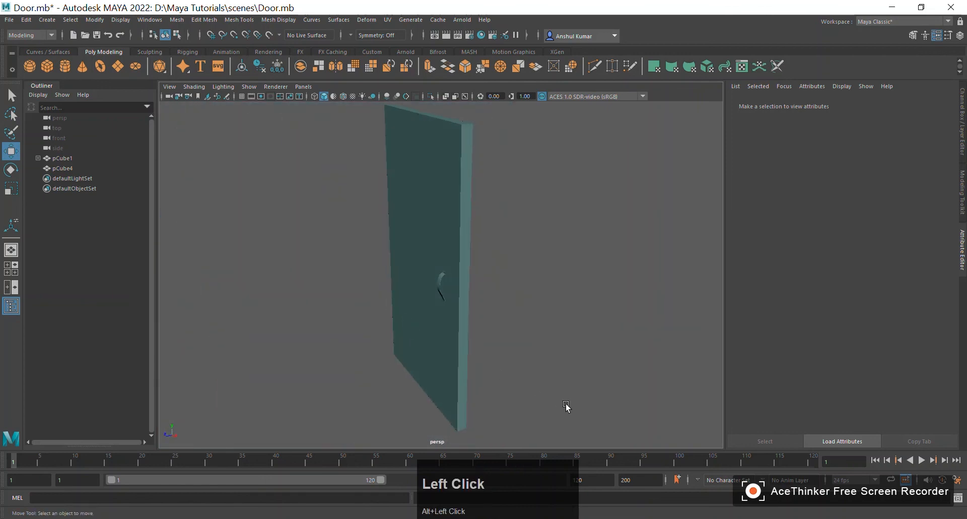